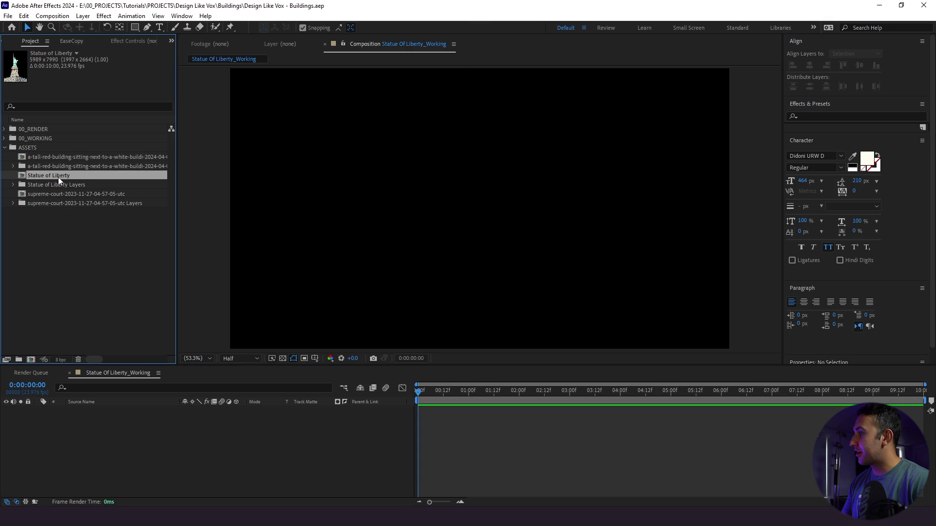
# Add the Statue of Liberty comp to the Statue Of Liberty_Working timeline, scale it to 10% and save the project.
pyautogui.moveTo(59, 176); pyautogui.dragTo(143, 429)
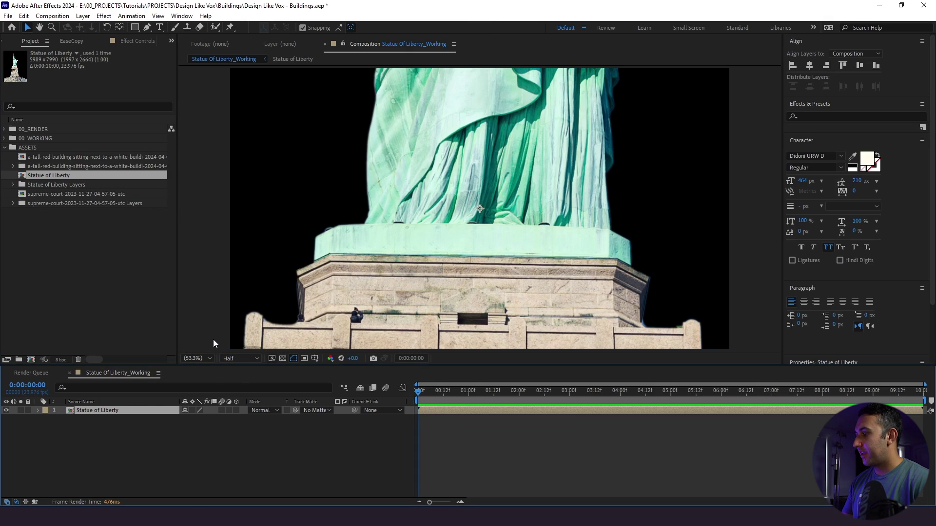
pyautogui.scroll(-3, 345, 265)
pyautogui.scroll(2, 345, 265)
pyautogui.press('s')
pyautogui.moveTo(197, 418); pyautogui.dragTo(139, 415)
pyautogui.click(195, 419)
pyautogui.click(175, 462)
pyautogui.hotkey('ctrl', 's')
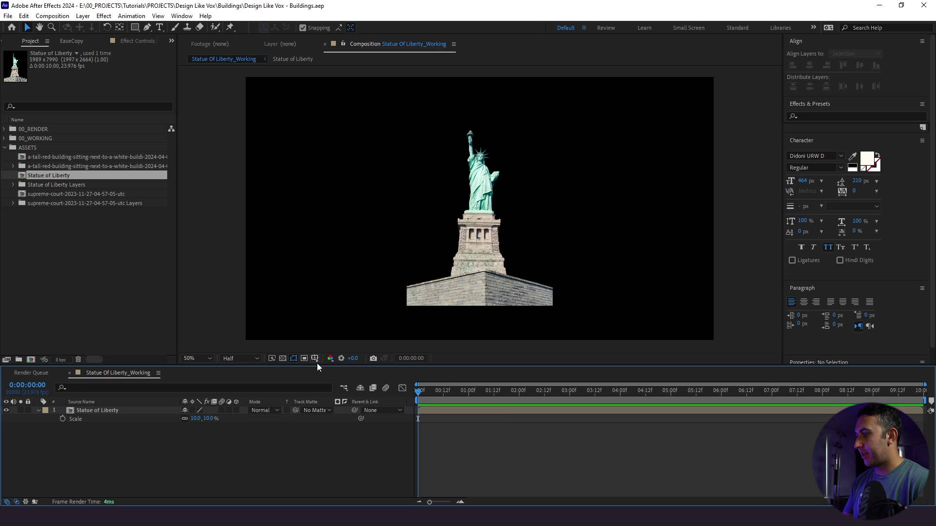
# Display the proportional grid and nudge the Statue of Liberty layer upward to balance it vertically in the frame.
pyautogui.click(314, 358)
pyautogui.click(336, 380)
pyautogui.click(122, 412)
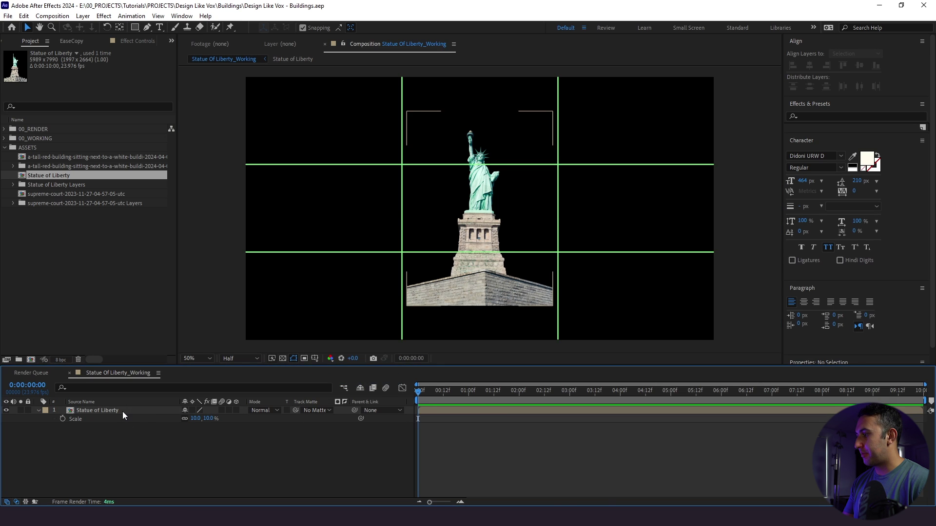
pyautogui.hotkey('shift', 'Up')
pyautogui.hotkey('shift', 'Up')
pyautogui.hotkey('shift', 'Up')
pyautogui.press('Down')
pyautogui.press('Down')
pyautogui.press('Down')
pyautogui.press('Down')
pyautogui.press('Down')
pyautogui.hotkey('ctrl', 's')
pyautogui.click(161, 458)
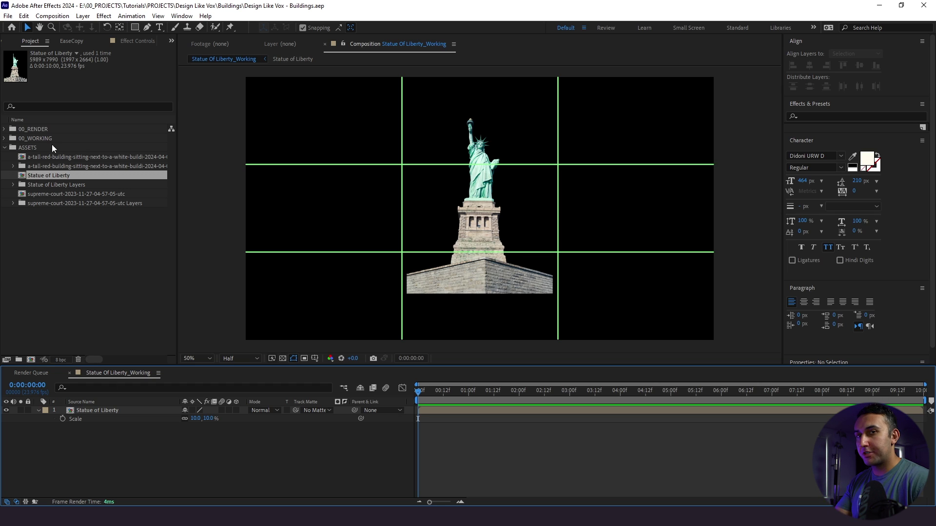
# Review the horizontal and vertical proportional grid divisions in the Grids & Guides preferences.
pyautogui.click(23, 16)
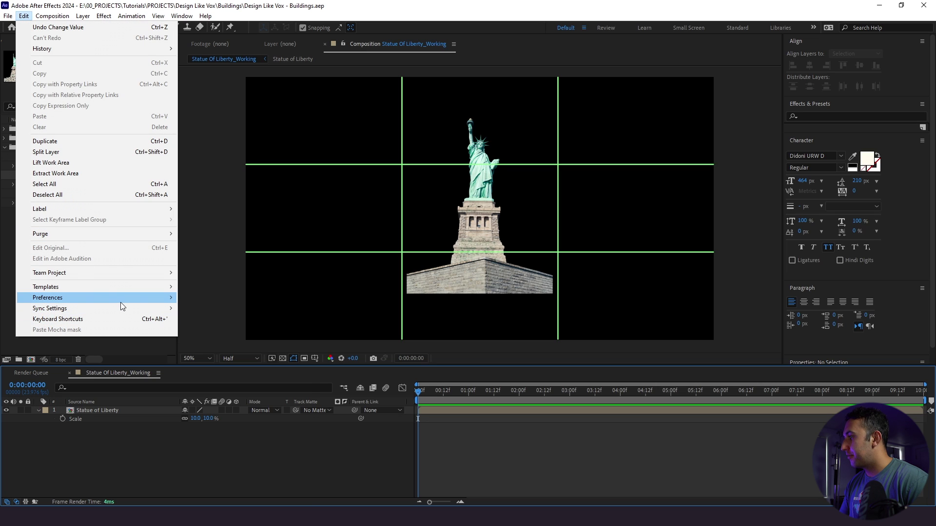
pyautogui.moveTo(121, 297)
pyautogui.click(237, 362)
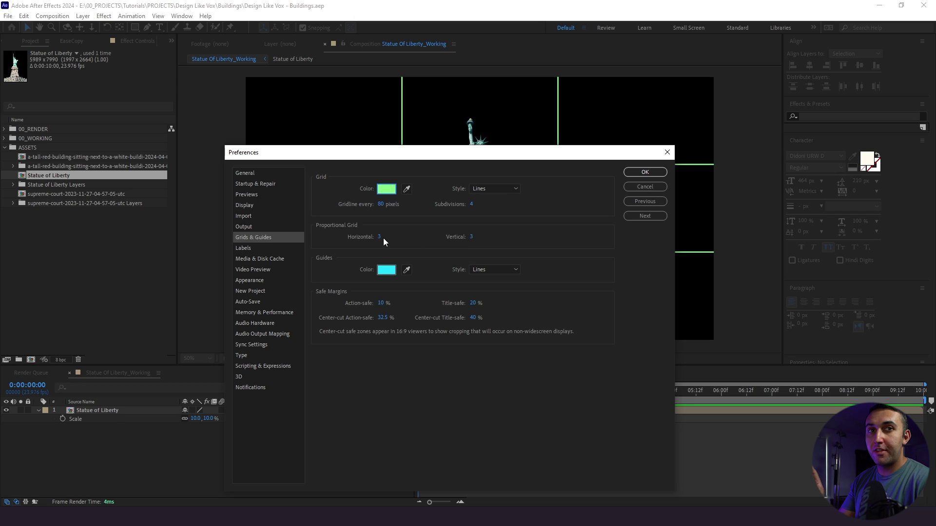
pyautogui.click(645, 172)
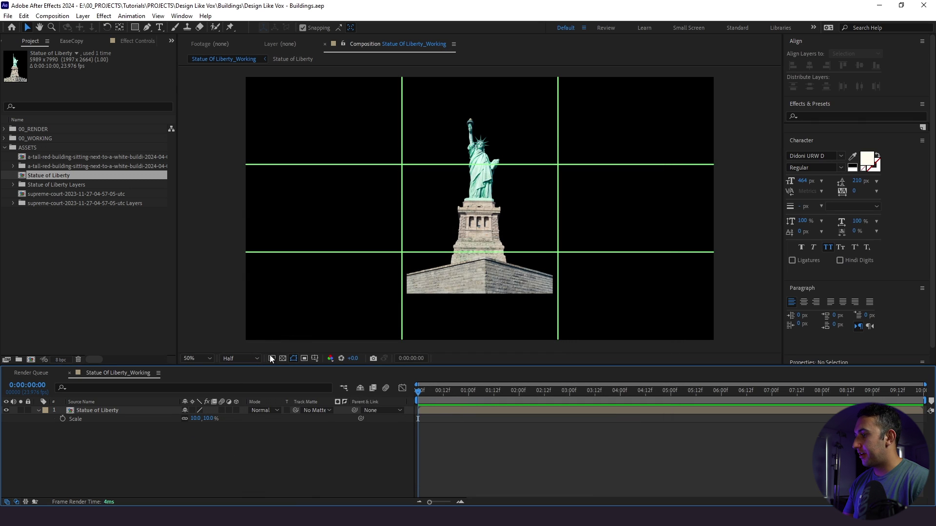
# Hide the proportional grid and open the nested Statue of Liberty comp, fitting it to the viewer.
pyautogui.click(314, 359)
pyautogui.click(351, 381)
pyautogui.click(128, 413)
pyautogui.doubleClick(129, 410)
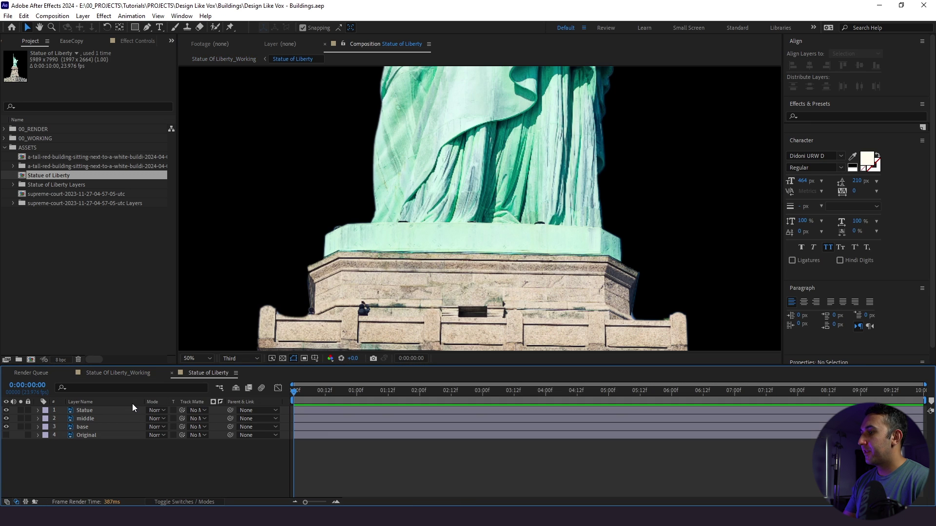
pyautogui.click(195, 359)
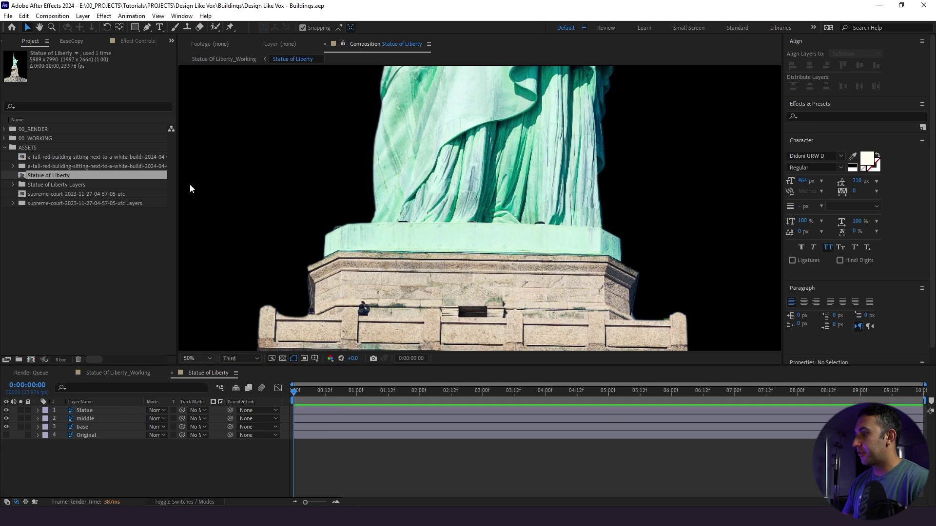
pyautogui.click(189, 184)
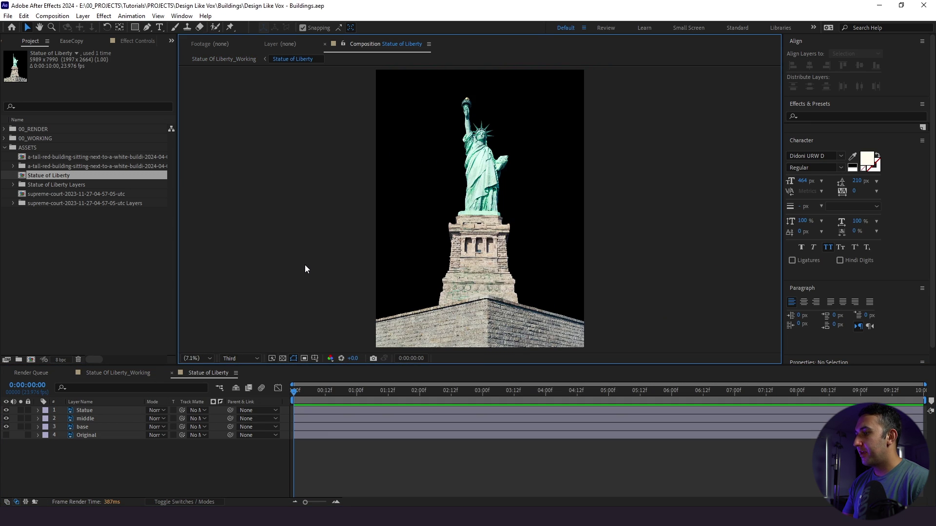
# Try moving the base layer down, check its cropping in the Statue Of Liberty_Working comp, and undo the move.
pyautogui.click(110, 428)
pyautogui.hotkey('shift', 'Down')
pyautogui.hotkey('shift', 'Down')
pyautogui.hotkey('shift', 'Down')
pyautogui.hotkey('shift', 'Down')
pyautogui.hotkey('shift', 'Down')
pyautogui.hotkey('shift', 'Down')
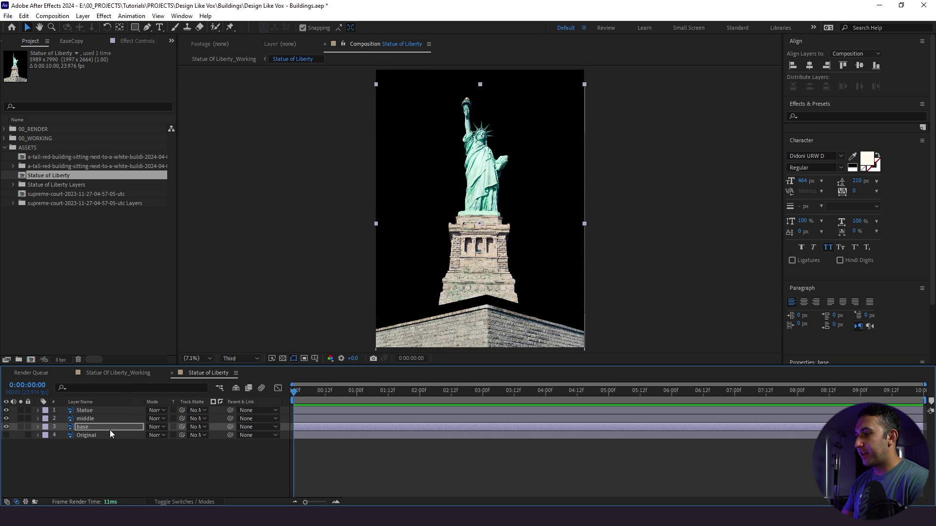
pyautogui.click(128, 375)
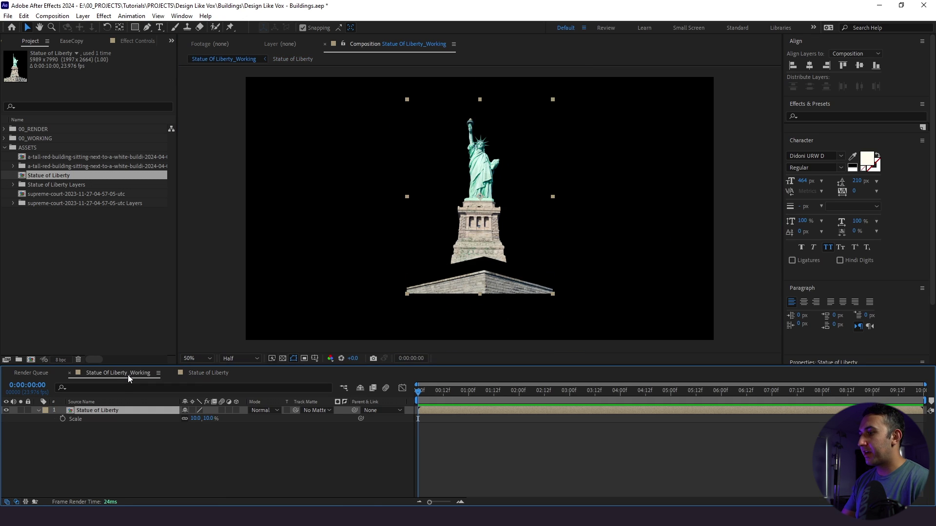
pyautogui.click(200, 372)
pyautogui.hotkey('ctrl', 'z')
pyautogui.hotkey('ctrl', 'z')
pyautogui.hotkey('ctrl', 'z')
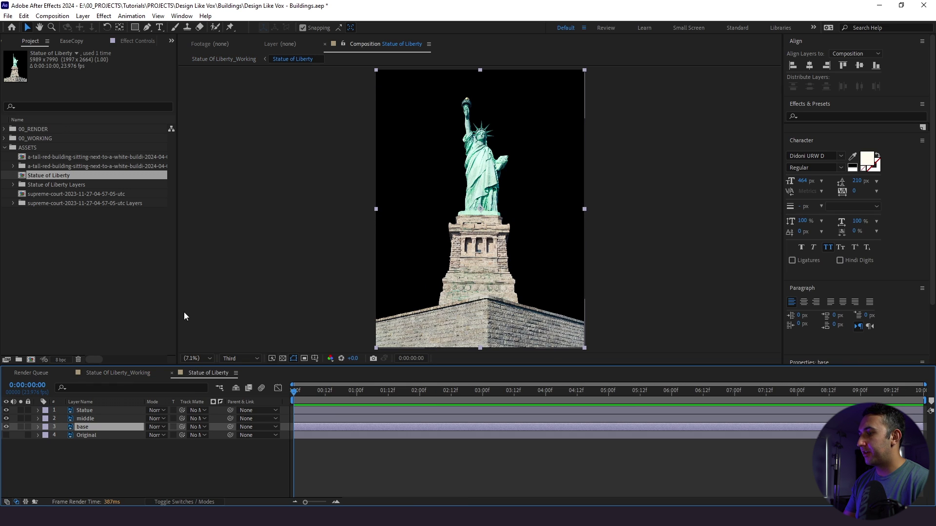
# Enlarge the Statue of Liberty composition to 7172 by 11754 px to add room around the layers.
pyautogui.click(61, 17)
pyautogui.click(71, 39)
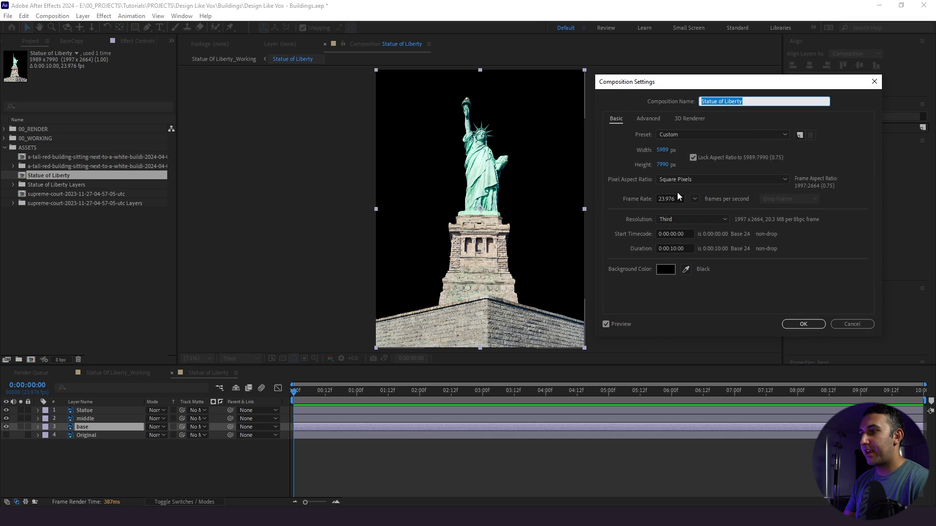
pyautogui.moveTo(651, 162); pyautogui.dragTo(710, 168)
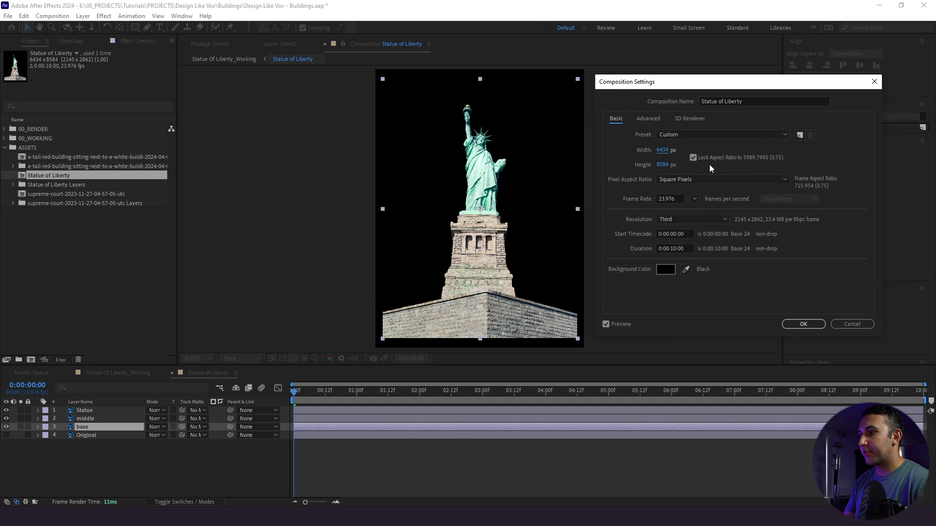
pyautogui.moveTo(661, 152); pyautogui.dragTo(827, 166)
pyautogui.moveTo(661, 149); pyautogui.dragTo(706, 162)
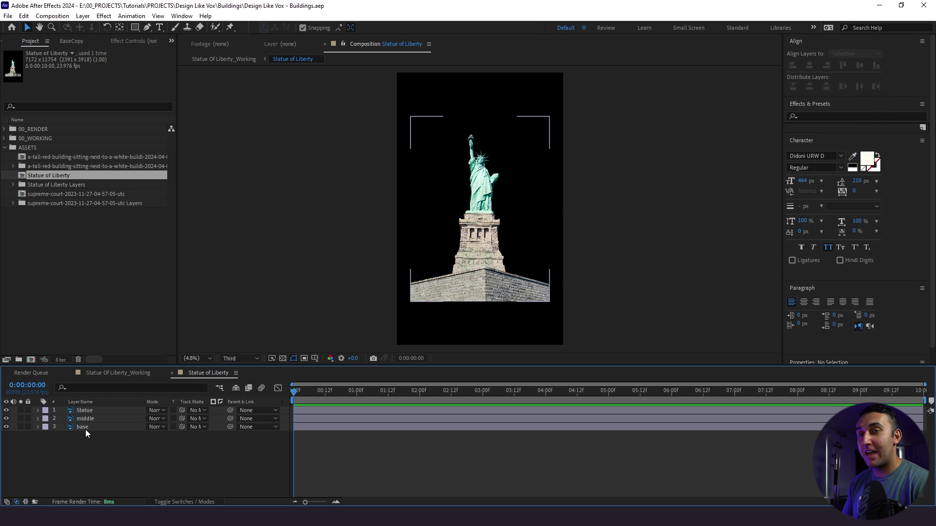
# Apply Hue/Saturation to the Statue layer and set Master Saturation to -100.
pyautogui.click(92, 410)
pyautogui.hotkey('ctrl', 'space')
pyautogui.write('hue')
pyautogui.press('Return')
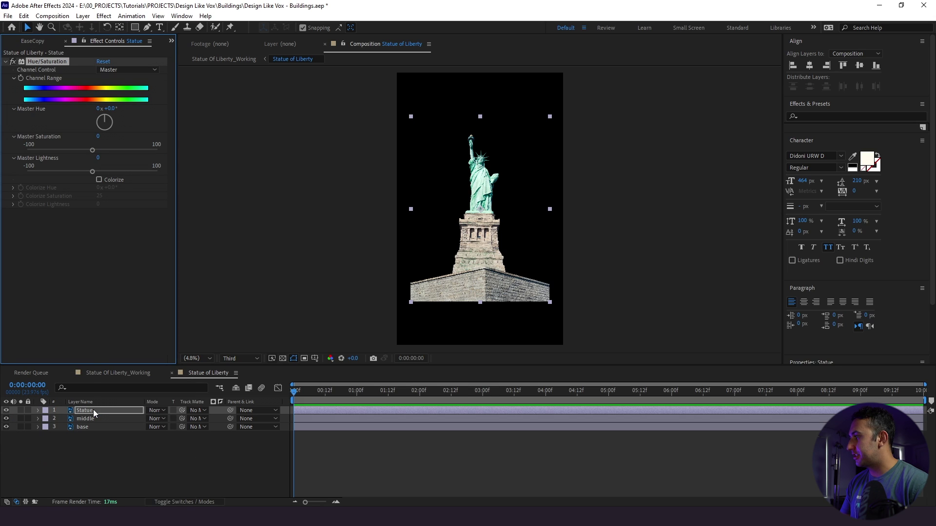
pyautogui.moveTo(92, 150); pyautogui.dragTo(0, 155)
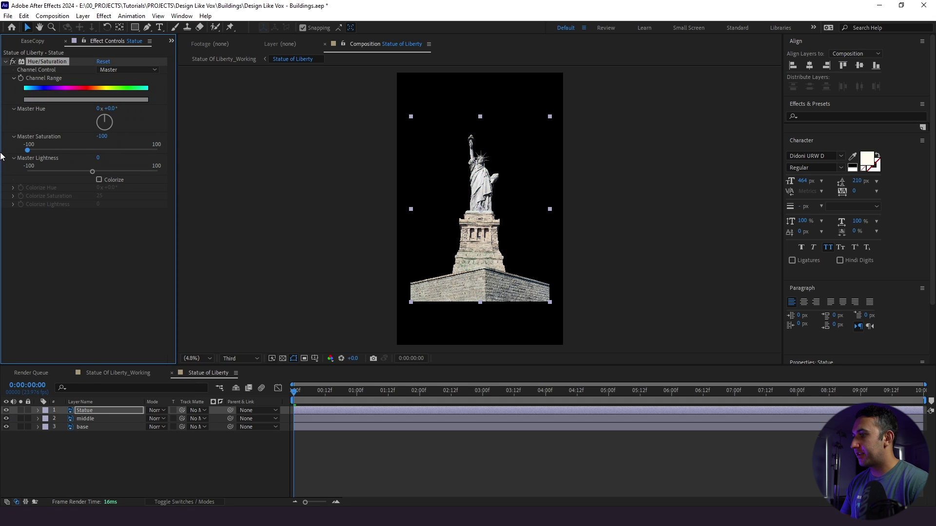
# Add a Levels effect to the Statue layer with Input White at 224 and Gamma at 0.61.
pyautogui.hotkey('ctrl', 'space')
pyautogui.write('level')
pyautogui.press('Return')
pyautogui.scroll(5, 469, 218)
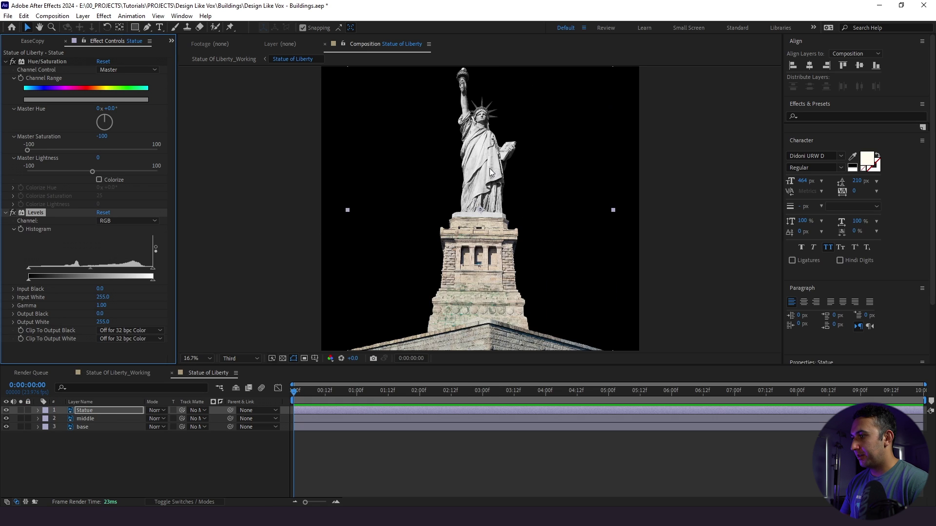
pyautogui.moveTo(469, 219); pyautogui.dragTo(469, 219)
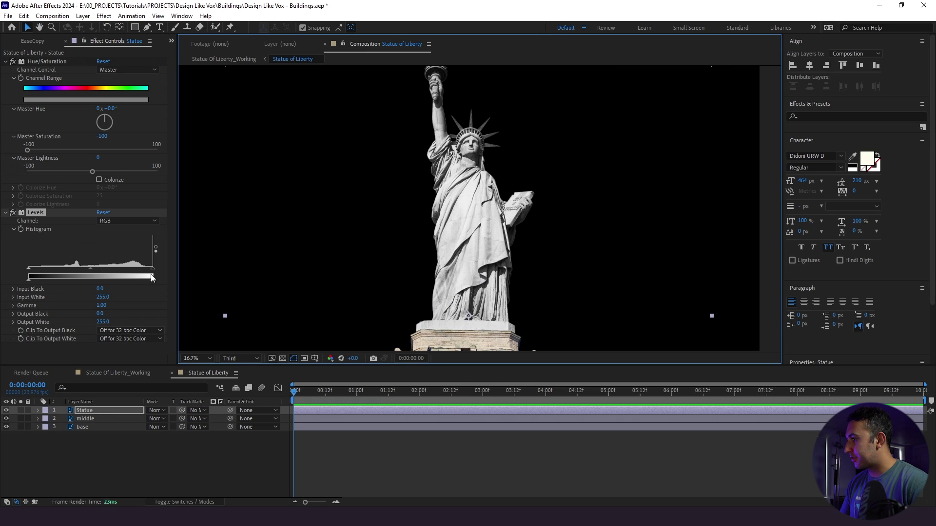
pyautogui.moveTo(152, 267); pyautogui.dragTo(141, 270)
pyautogui.moveTo(83, 267); pyautogui.dragTo(100, 268)
pyautogui.click(119, 452)
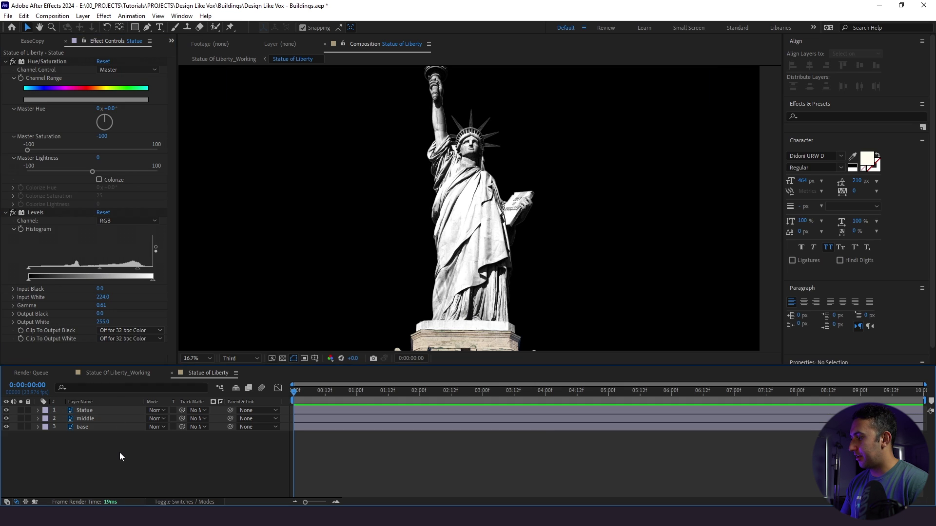
# Copy the Statue layer's Hue/Saturation and Levels effects onto the middle and base layers.
pyautogui.click(6, 213)
pyautogui.click(5, 62)
pyautogui.click(47, 62)
pyautogui.keyDown('shift'); pyautogui.click(46, 71); pyautogui.keyUp('shift')
pyautogui.click(92, 419)
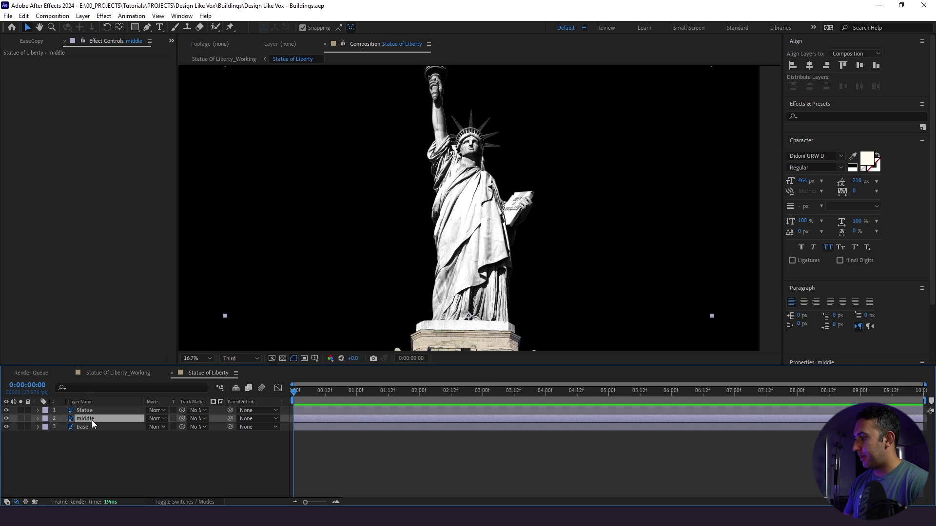
pyautogui.keyDown('shift'); pyautogui.click(91, 427); pyautogui.keyUp('shift')
pyautogui.scroll(-1, 427, 282)
pyautogui.hotkey('ctrl', 'v')
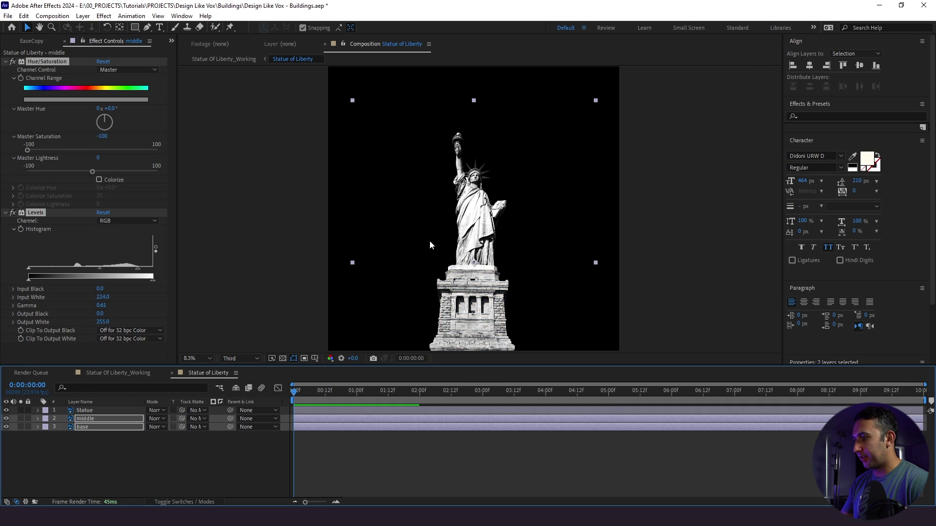
pyautogui.click(205, 358)
pyautogui.click(210, 196)
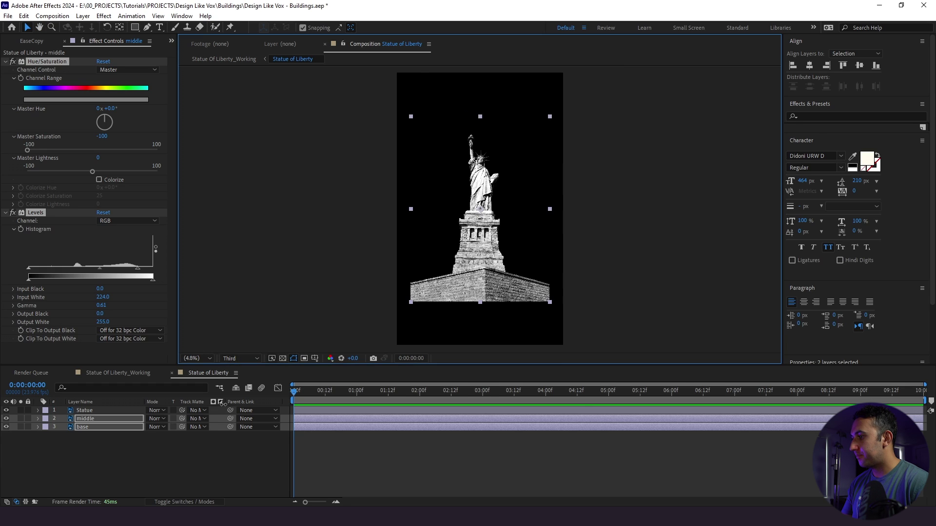
pyautogui.click(205, 463)
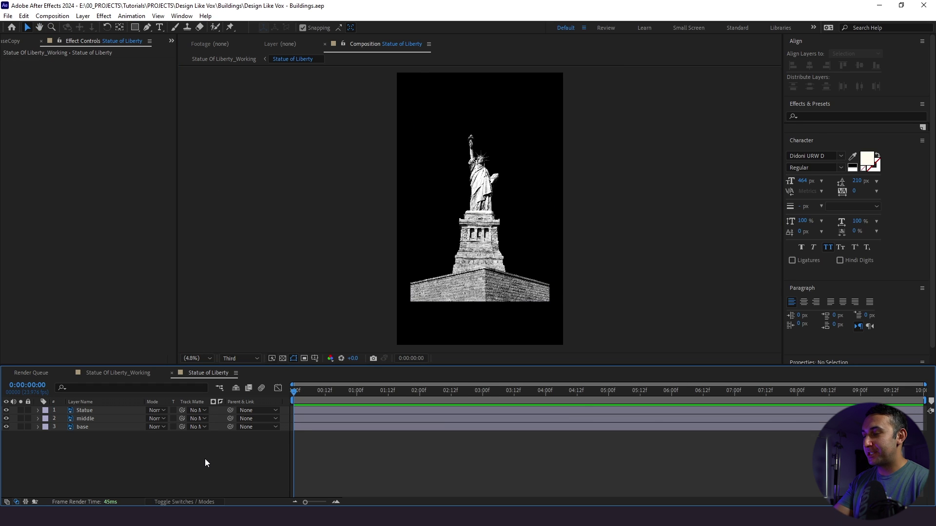
# Create a solid coloured F3FFFA in the Statue Of Liberty_Working comp and place it beneath the Statue of Liberty layer.
pyautogui.click(142, 373)
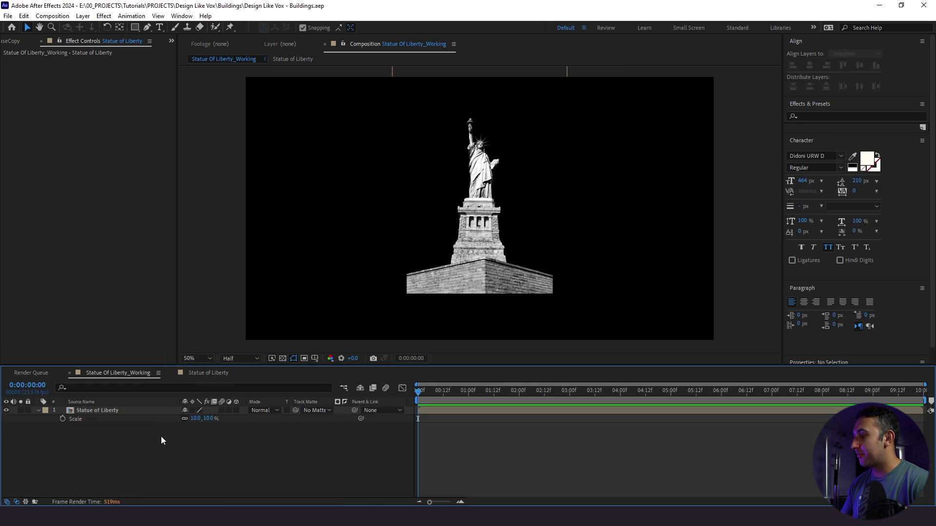
pyautogui.hotkey('ctrl', 'y')
pyautogui.click(576, 340)
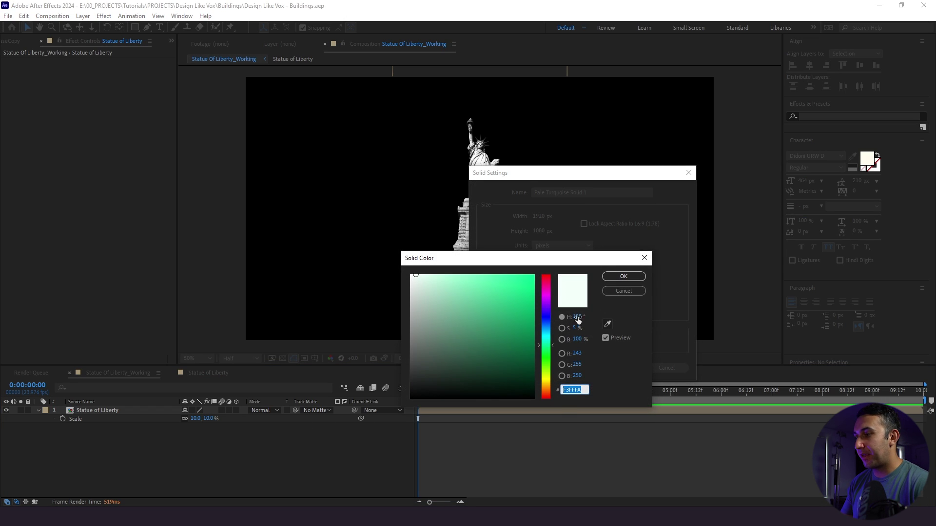
pyautogui.click(632, 278)
pyautogui.click(625, 370)
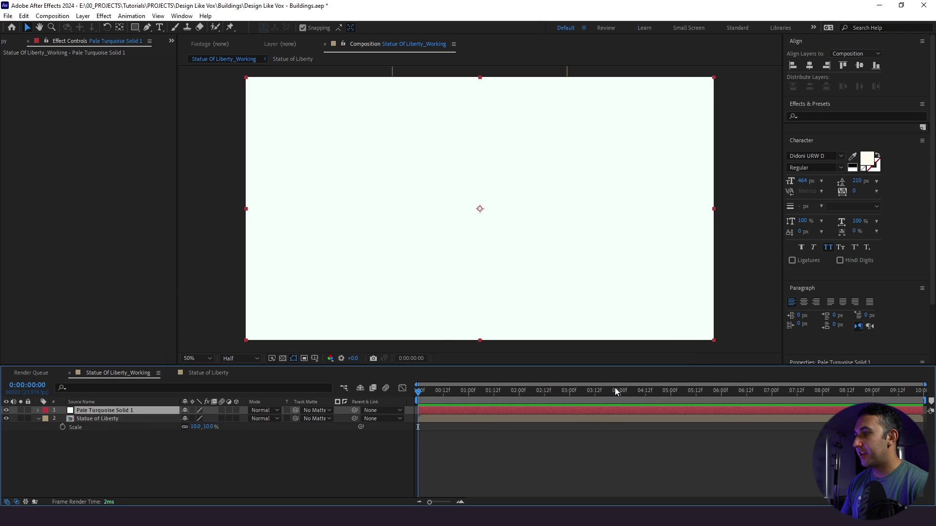
pyautogui.moveTo(111, 410); pyautogui.dragTo(119, 466)
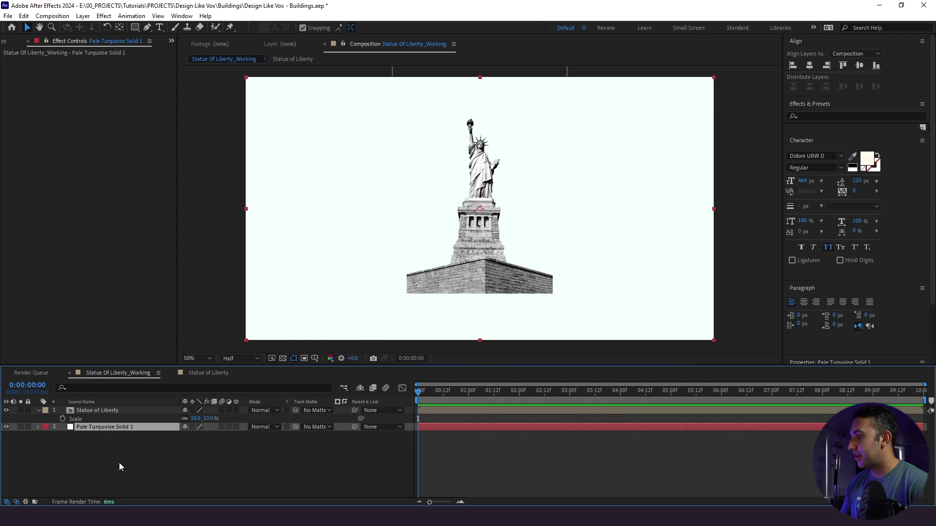
pyautogui.click(139, 458)
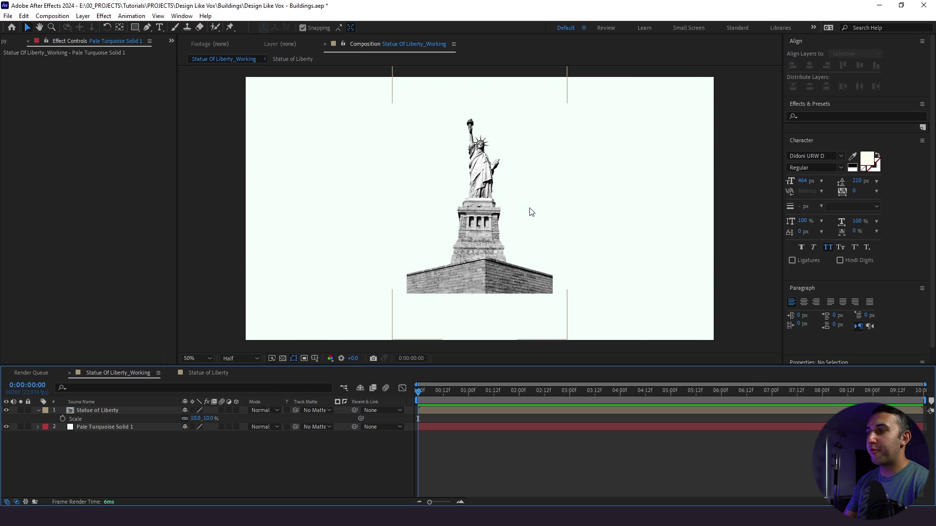
# Set the preview resolution to Full and inspect the statue's detail at 100% zoom.
pyautogui.press('/')
pyautogui.moveTo(507, 195); pyautogui.dragTo(486, 227)
pyautogui.click(230, 363)
pyautogui.click(234, 380)
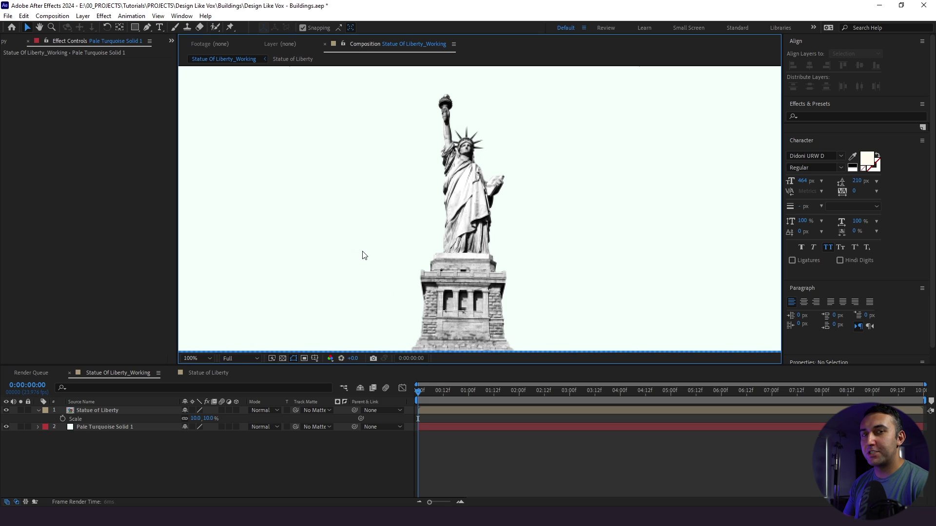
pyautogui.hotkey('shift', '/')
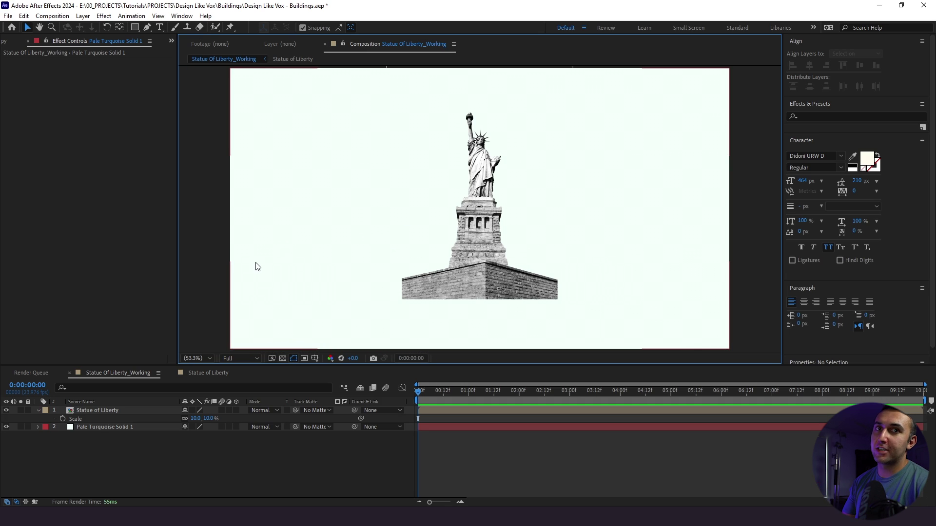
# In the Statue of Liberty comp, set Position keyframes on the Statue and base layers at 0:00:00:00.
pyautogui.click(210, 373)
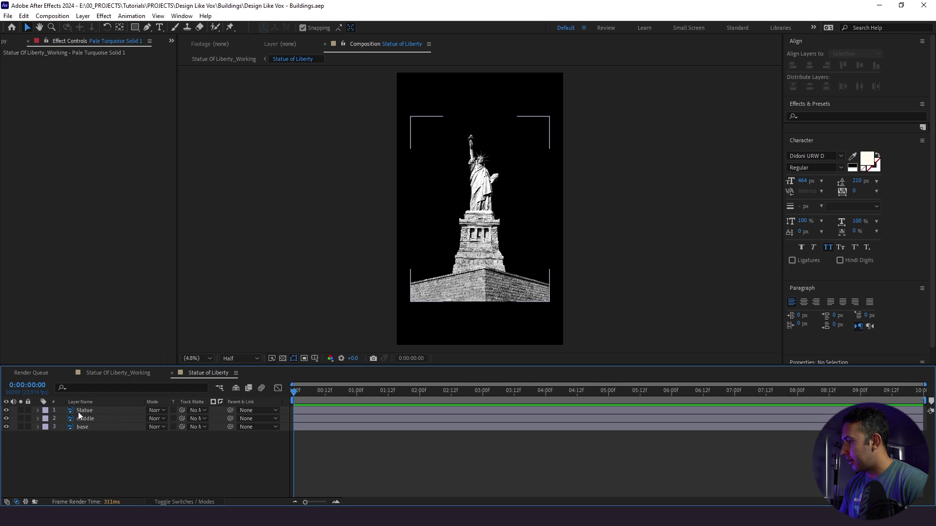
pyautogui.click(95, 411)
pyautogui.keyDown('ctrl'); pyautogui.click(95, 426); pyautogui.keyUp('ctrl')
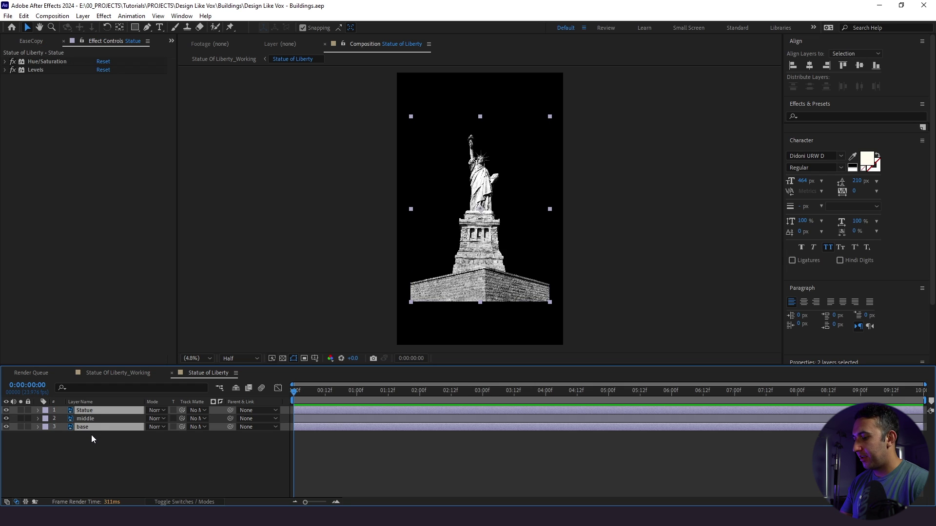
pyautogui.press('p')
pyautogui.click(62, 420)
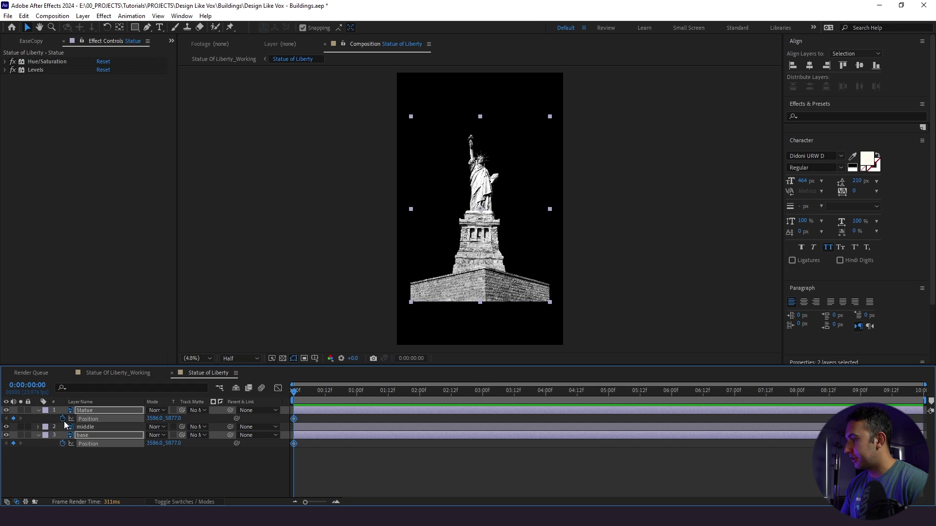
# At 0:00:00:04, keyframe the Statue layer's Position at 3586, 6087 and the base layer's Position at 3586, 5667.
pyautogui.press('pagedown')
pyautogui.press('pagedown')
pyautogui.press('pagedown')
pyautogui.press('pagedown')
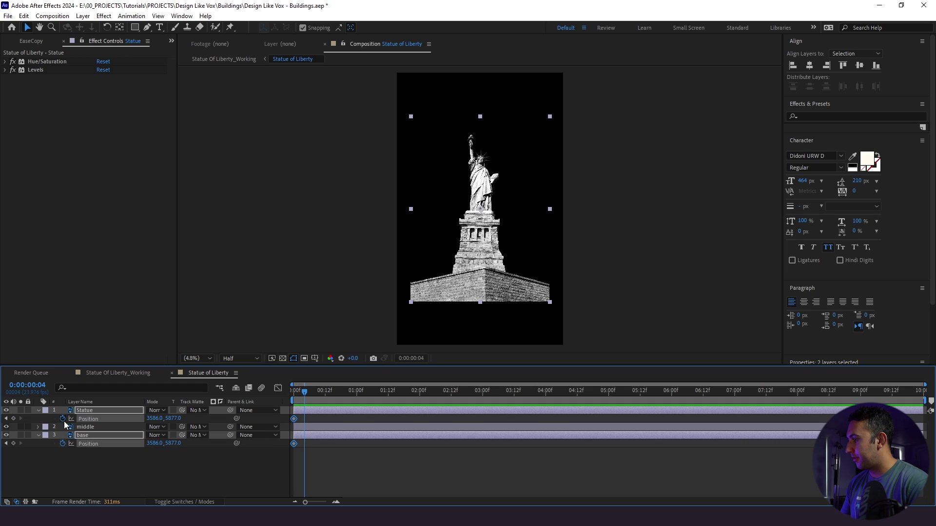
pyautogui.click(66, 452)
pyautogui.click(89, 410)
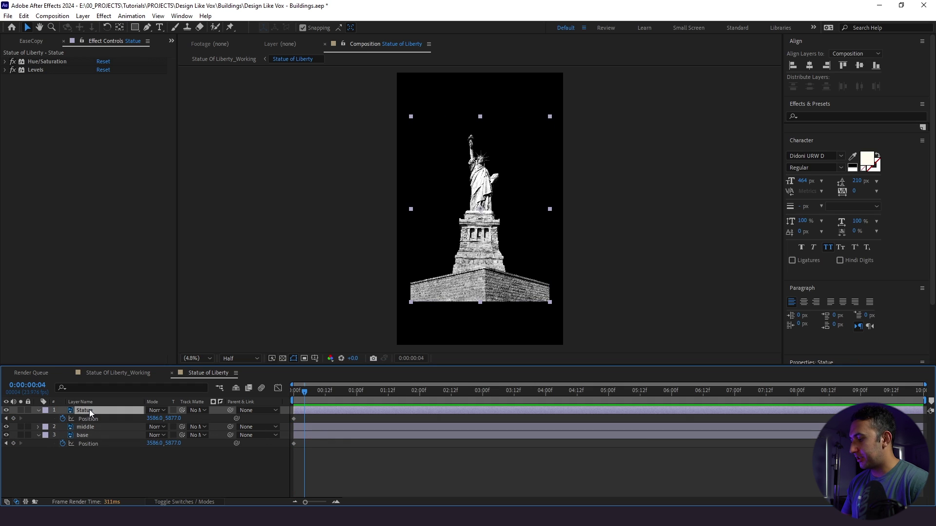
pyautogui.hotkey('shift', 'Down')
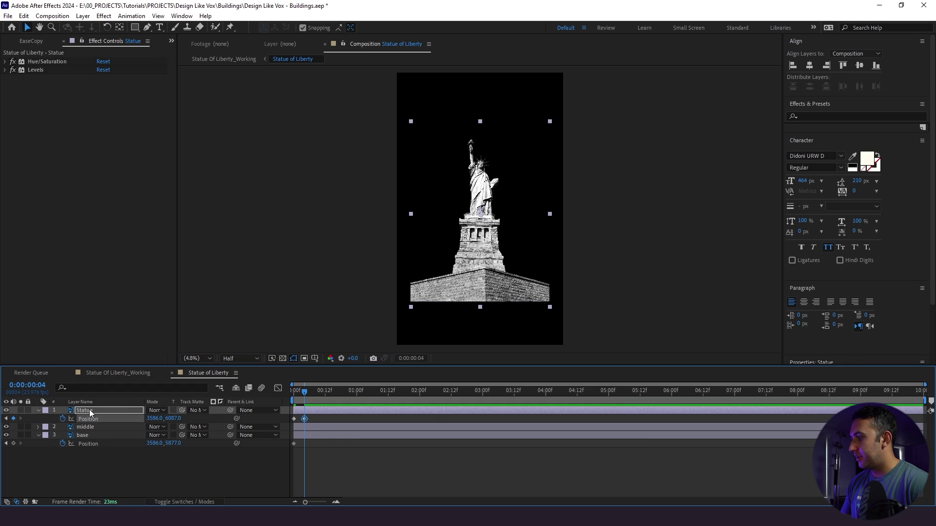
pyautogui.click(94, 434)
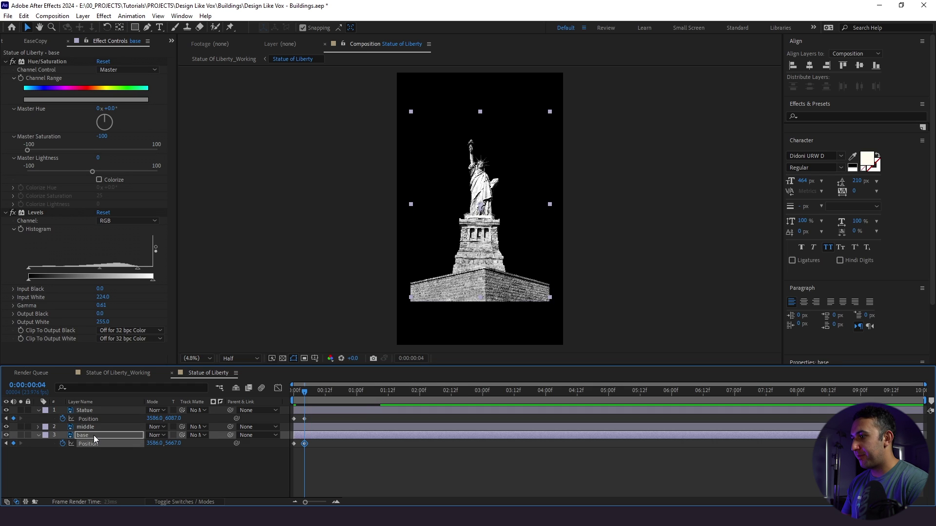
pyautogui.hotkey('shift', 'Up')
pyautogui.click(113, 458)
# At 0:00:00:16, split the sections by keyframing Position at 3586, 5037 on the Statue layer and 3586, 6717 on the base layer.
pyautogui.click(308, 392)
pyautogui.moveTo(308, 393); pyautogui.dragTo(334, 394)
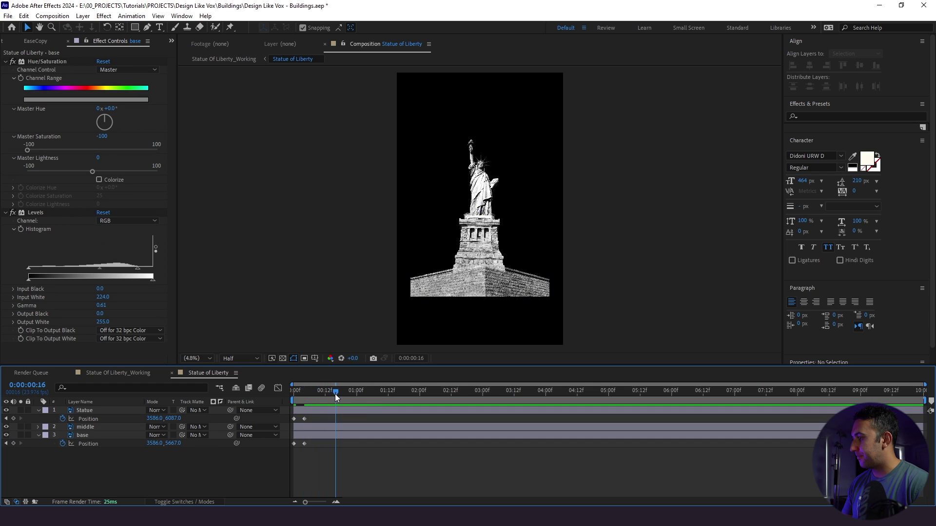
pyautogui.click(111, 412)
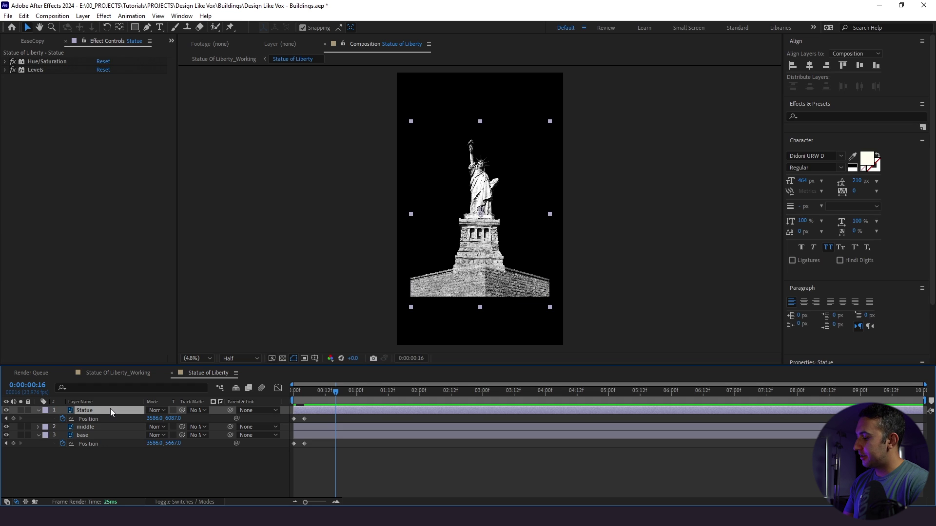
pyautogui.hotkey('shift', 'Up')
pyautogui.hotkey('shift', 'Up')
pyautogui.hotkey('shift', 'Up')
pyautogui.hotkey('shift', 'Up')
pyautogui.hotkey('shift', 'Up')
pyautogui.click(98, 435)
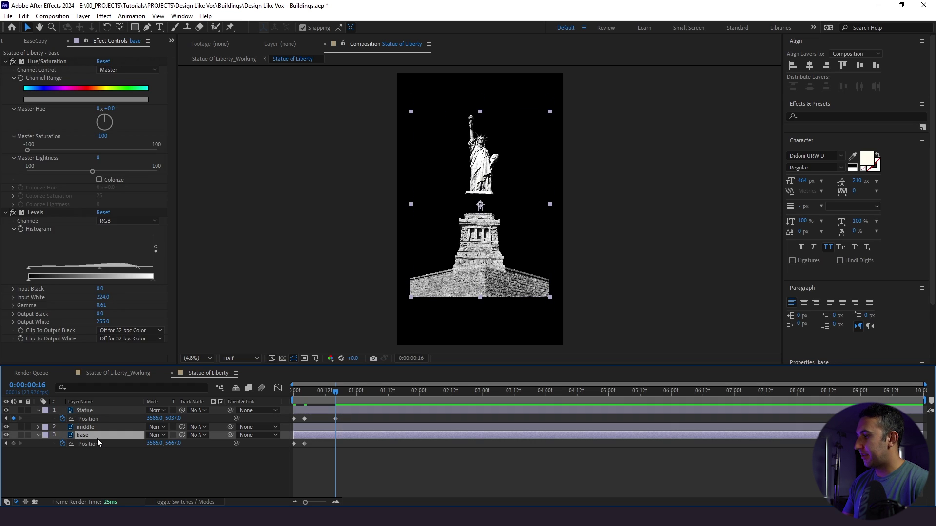
pyautogui.hotkey('shift', 'Down')
pyautogui.hotkey('shift', 'Down')
pyautogui.hotkey('shift', 'Down')
pyautogui.hotkey('shift', 'Down')
pyautogui.hotkey('shift', 'Down')
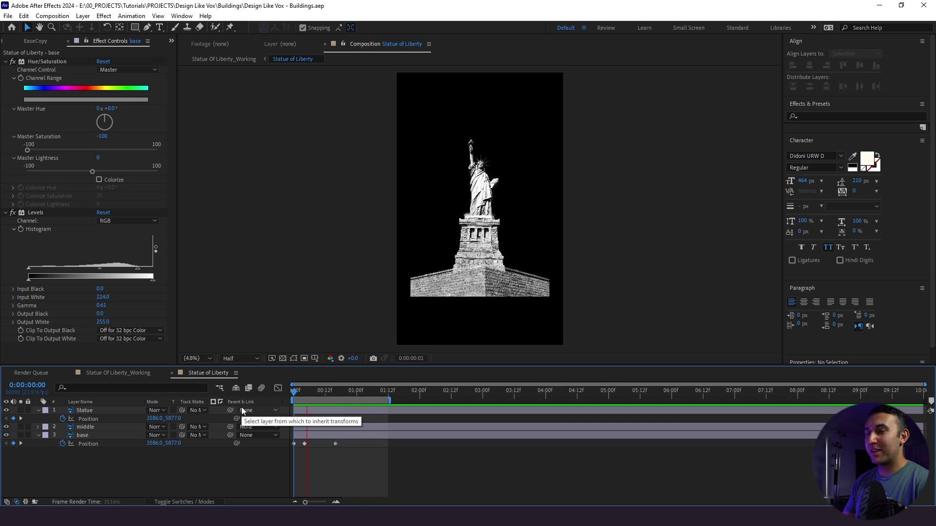
# Apply Easy Ease to all Position keyframes on the Statue and base layers, and play back the animation.
pyautogui.press("'")
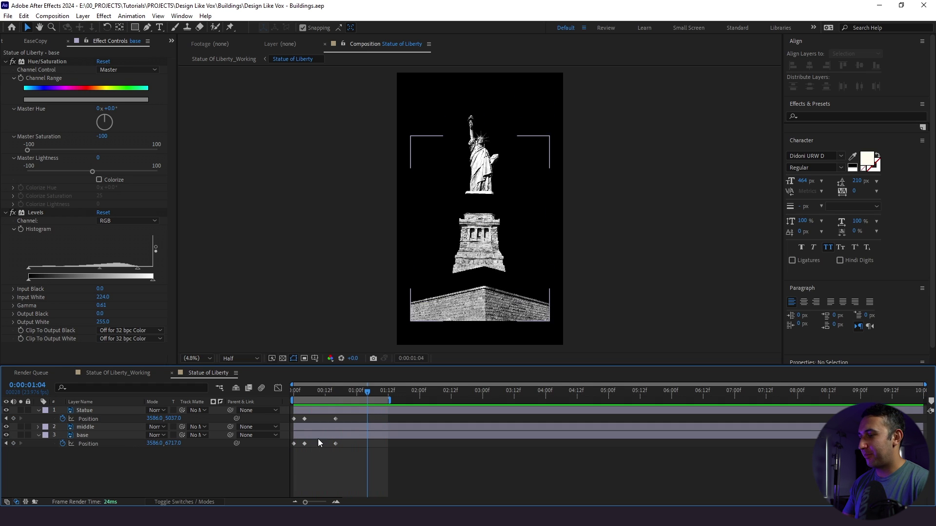
pyautogui.moveTo(362, 464); pyautogui.dragTo(279, 419)
pyautogui.press('F9')
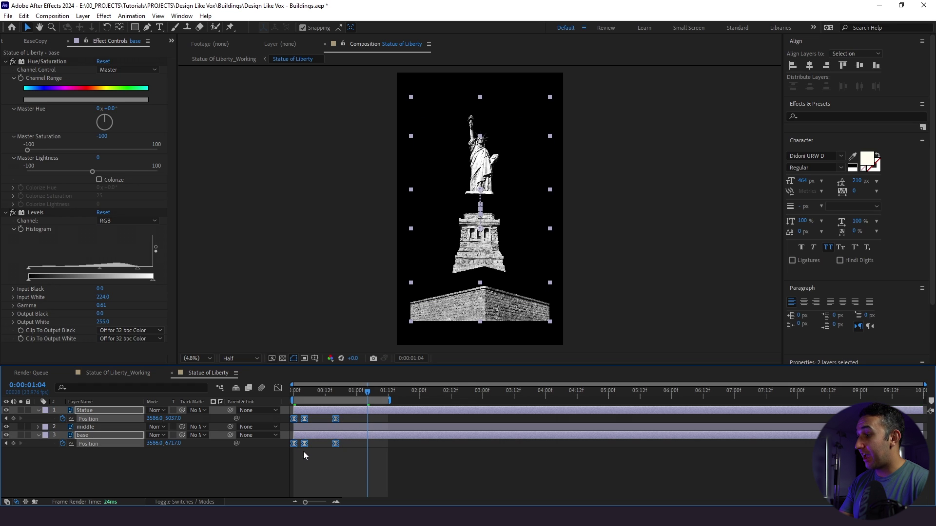
pyautogui.click(303, 451)
pyautogui.moveTo(312, 393); pyautogui.dragTo(264, 408)
pyautogui.press('space')
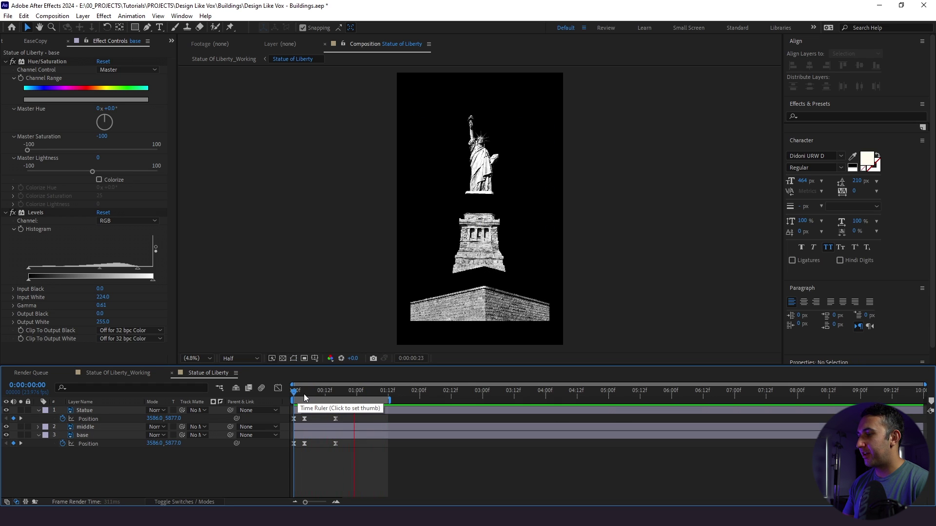
pyautogui.press('space')
pyautogui.press("'")
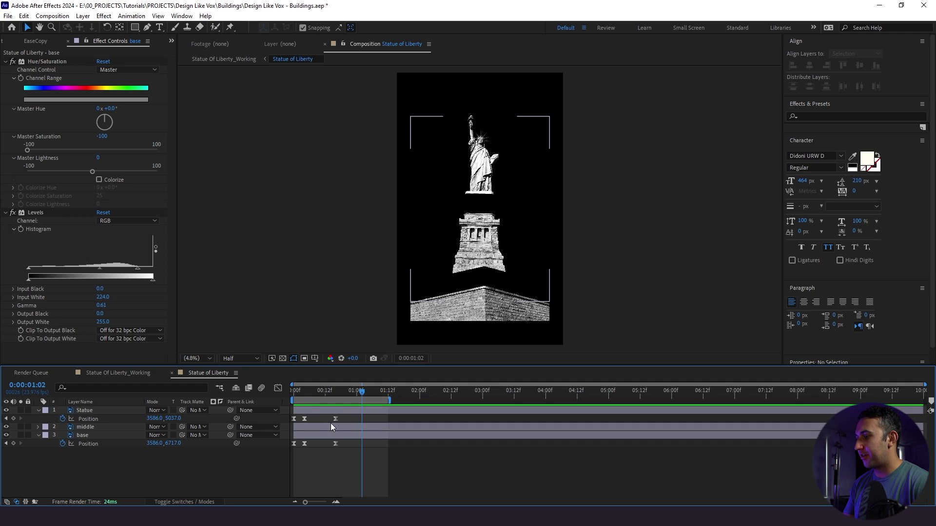
# In the speed graph, stretch the final Position keyframes' incoming handles back to about frame 10 on both layers, and preview the motion.
pyautogui.click(335, 419)
pyautogui.keyDown('shift'); pyautogui.click(335, 443); pyautogui.keyUp('shift')
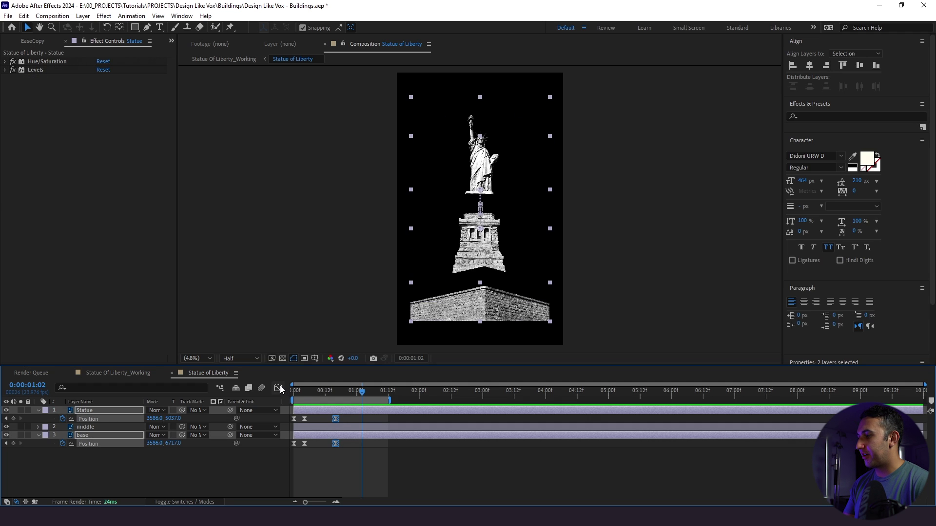
pyautogui.click(278, 388)
pyautogui.click(335, 393)
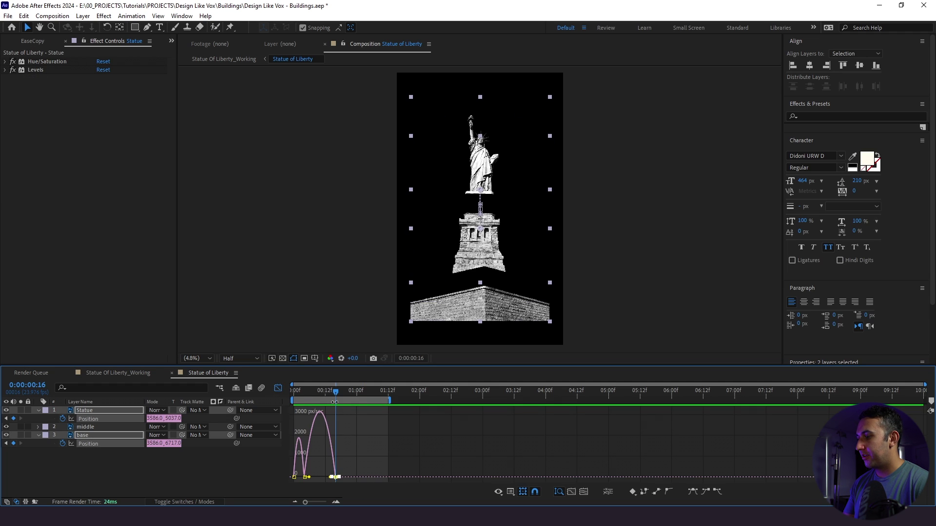
pyautogui.doubleClick(336, 502)
pyautogui.moveTo(395, 501); pyautogui.dragTo(358, 502)
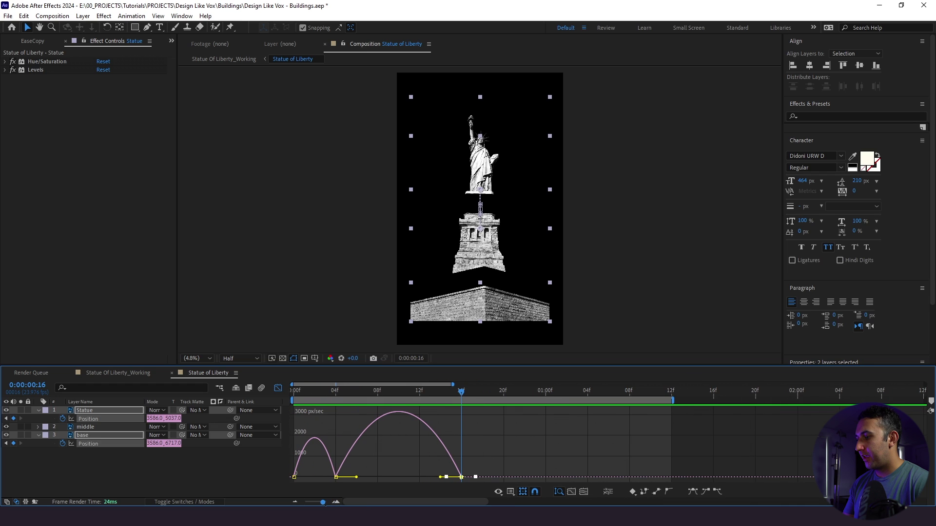
pyautogui.moveTo(438, 479); pyautogui.dragTo(398, 475)
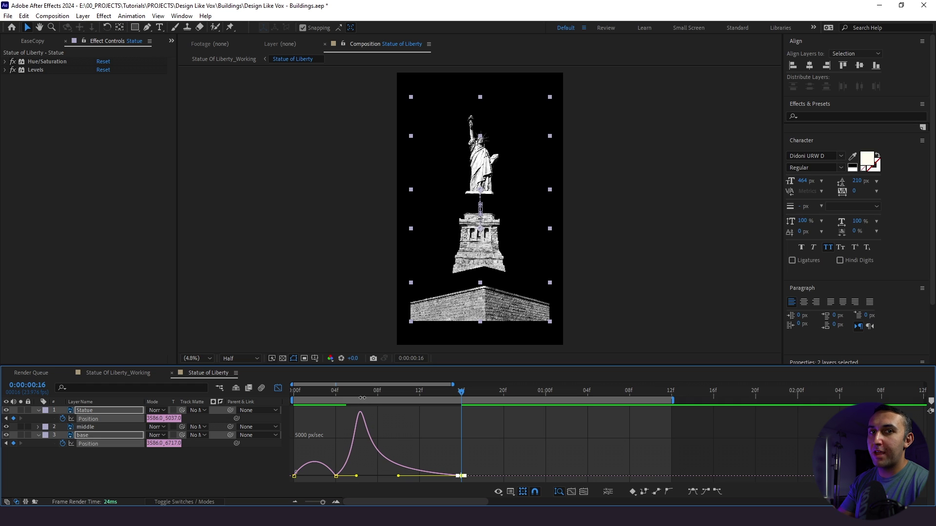
pyautogui.click(278, 389)
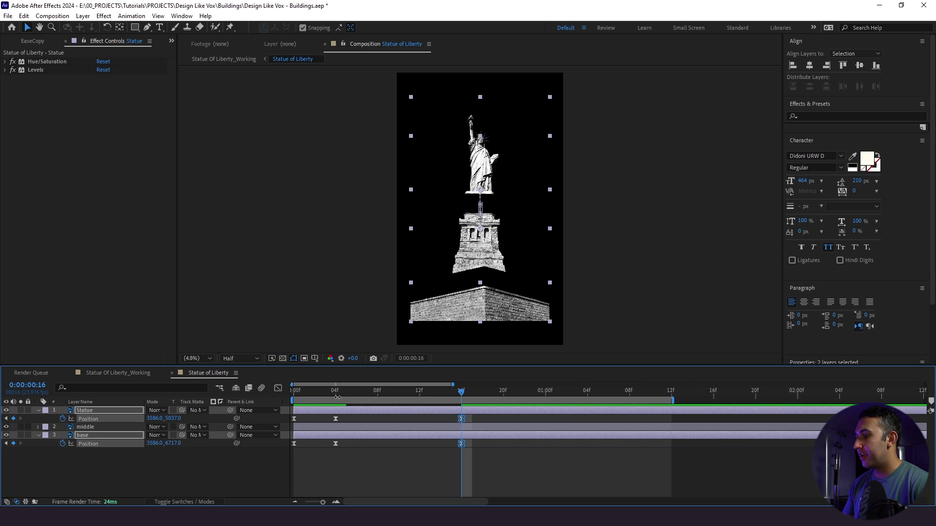
pyautogui.press('Home')
pyautogui.press('space')
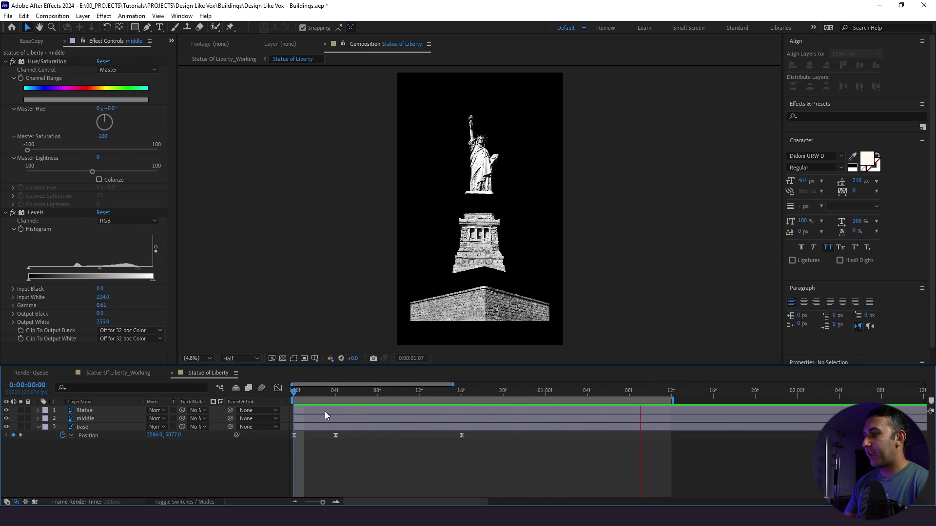
pyautogui.press('space')
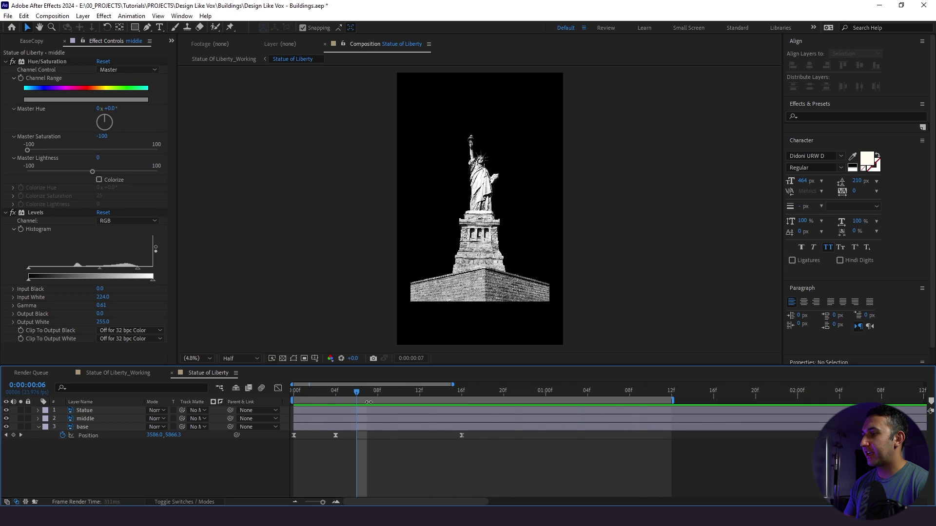
# Reverse the layer stacking to base, middle, Statue so the lower sections overlap the upper ones, and preview it.
pyautogui.moveTo(357, 393); pyautogui.dragTo(332, 397)
pyautogui.scroll(5, 429, 325)
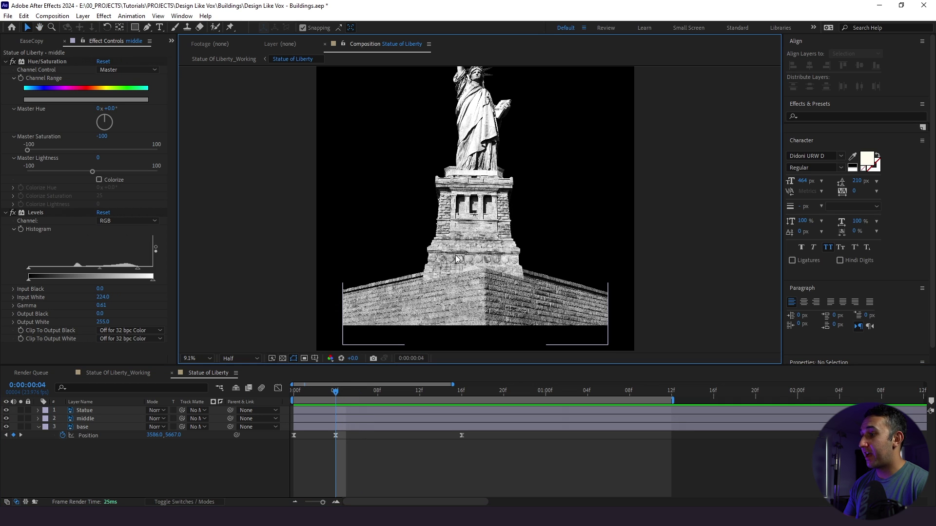
pyautogui.moveTo(454, 240); pyautogui.dragTo(445, 268)
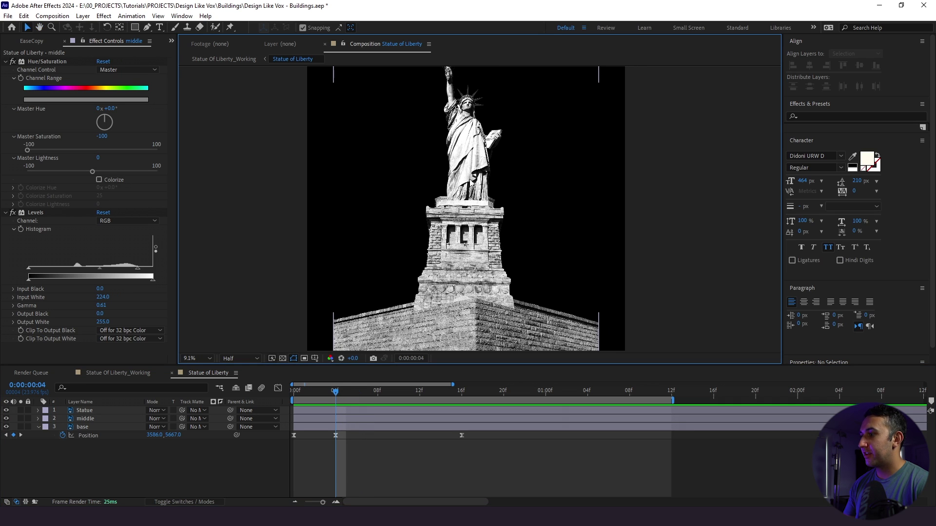
pyautogui.click(79, 408)
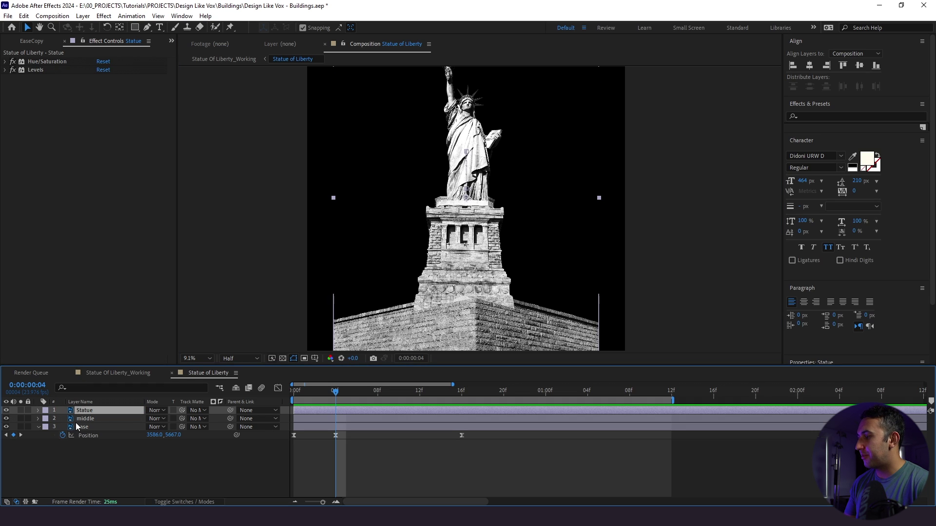
pyautogui.click(38, 428)
pyautogui.moveTo(85, 426)
pyautogui.mouseDown()
pyautogui.moveTo(89, 414)
pyautogui.moveTo(87, 439)
pyautogui.mouseUp()
pyautogui.click(87, 440)
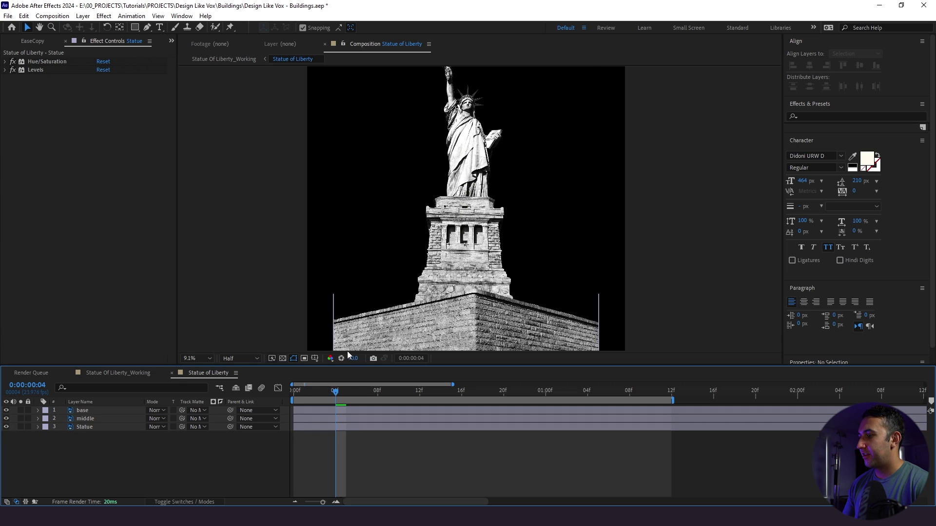
pyautogui.moveTo(338, 390); pyautogui.dragTo(309, 397)
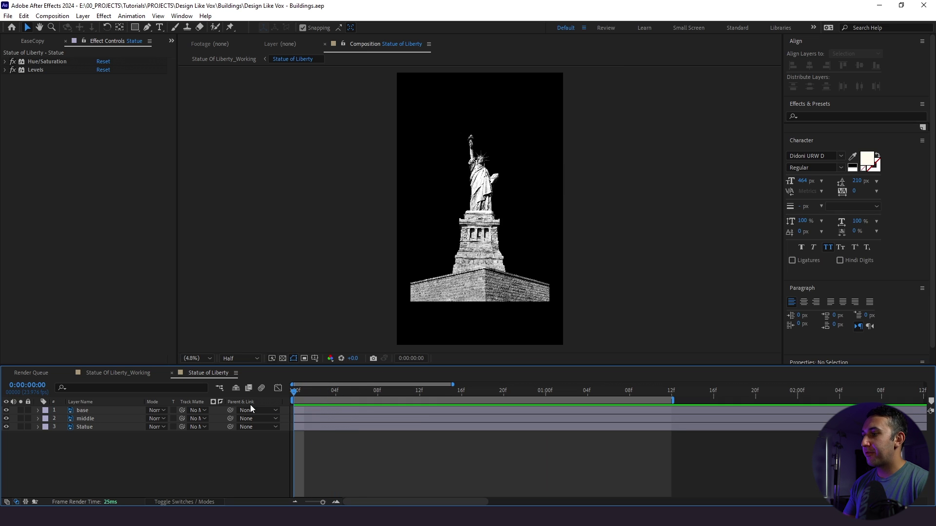
pyautogui.press('space')
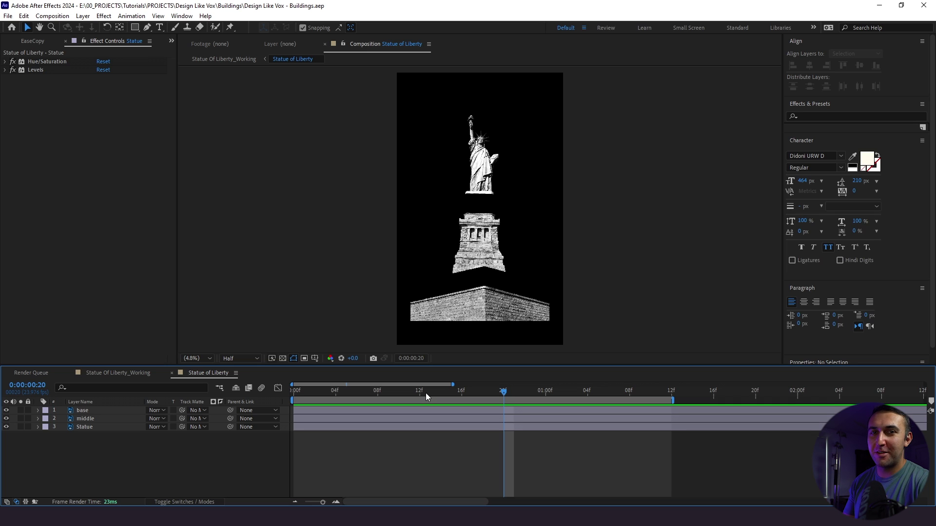
# At 0:00:00:20, draw a green-filled shape with the Pen tool along the underside of the statue's slab, following its lower corners.
pyautogui.press('h')
pyautogui.scroll(5, 386, 119)
pyautogui.moveTo(429, 148); pyautogui.dragTo(405, 164)
pyautogui.scroll(2, 437, 165)
pyautogui.scroll(2, 434, 142)
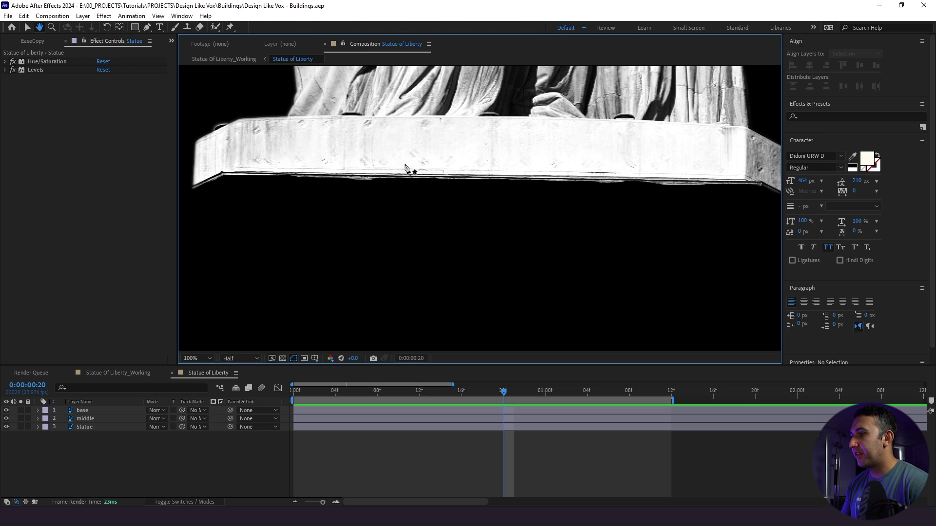
pyautogui.press(',')
pyautogui.press('g')
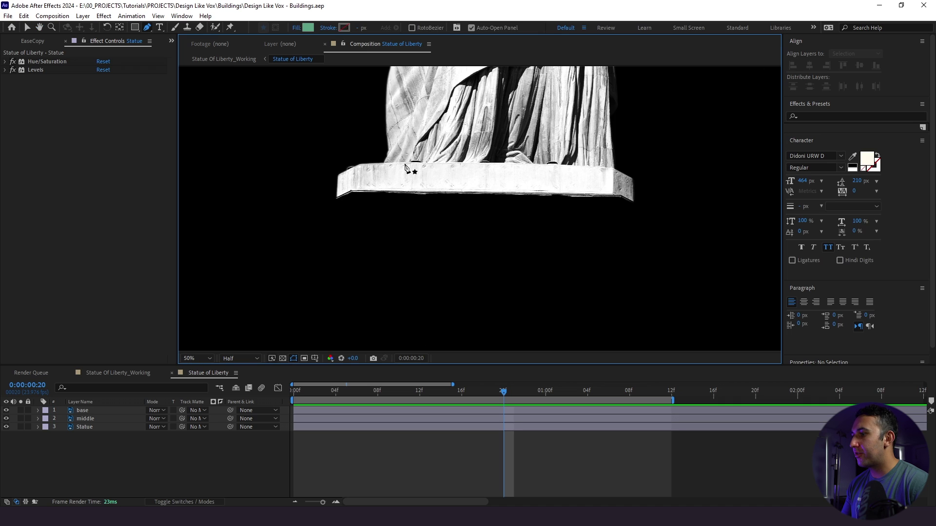
pyautogui.click(336, 199)
pyautogui.hotkey('ctrl', 'z')
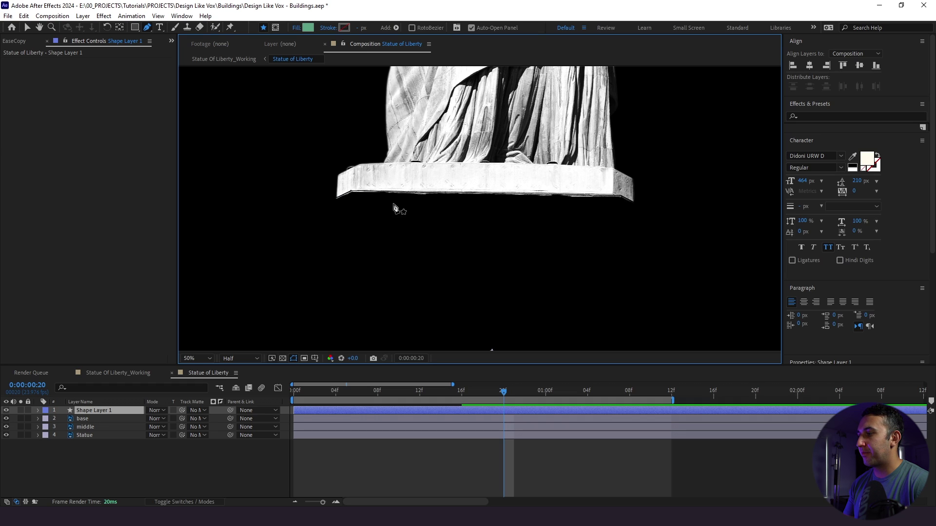
pyautogui.click(336, 200)
pyautogui.click(349, 216)
pyautogui.click(611, 216)
pyautogui.click(633, 199)
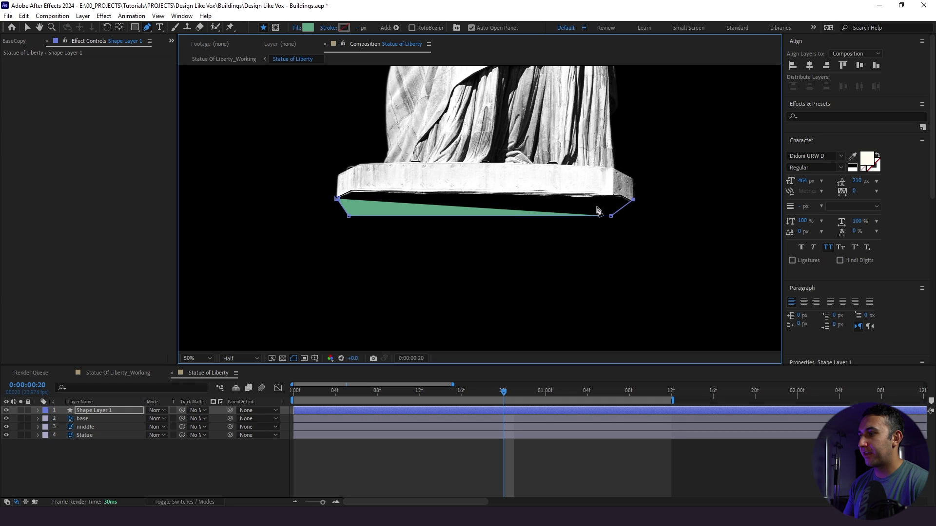
pyautogui.click(351, 192)
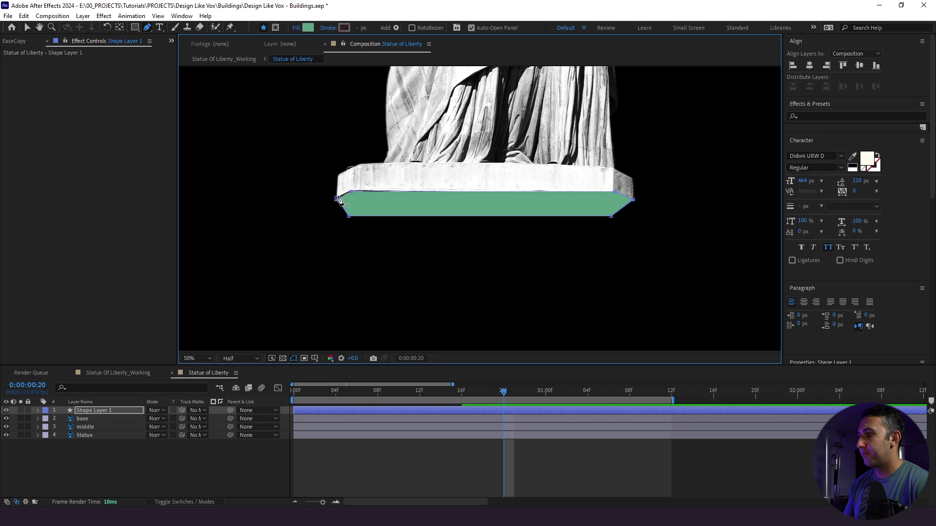
pyautogui.click(337, 198)
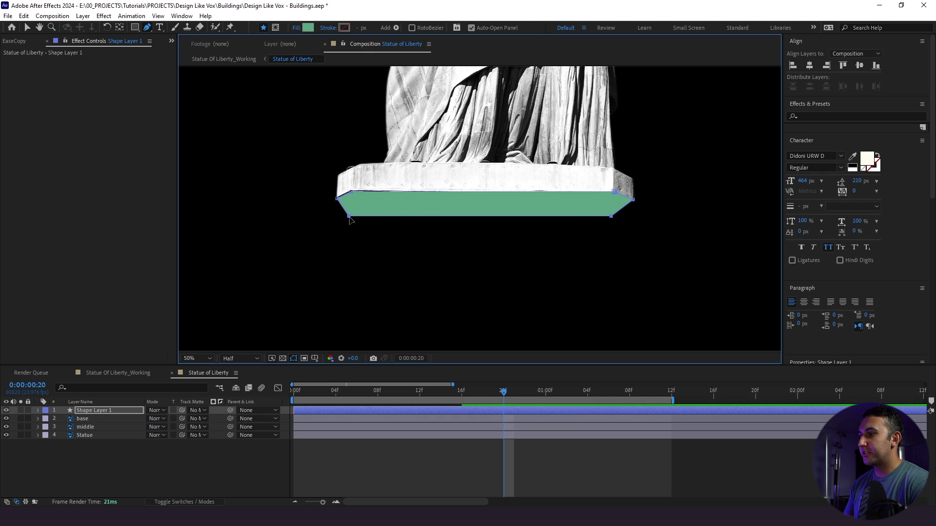
pyautogui.click(164, 440)
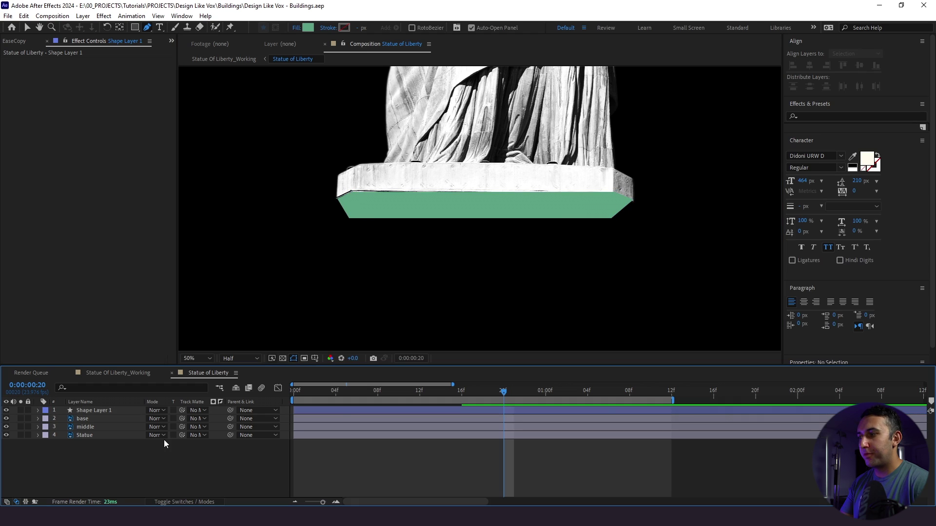
# Rename the new shape layer Statue Fill and place it beneath the Statue layer.
pyautogui.click(121, 410)
pyautogui.press('Return')
pyautogui.write('Statue')
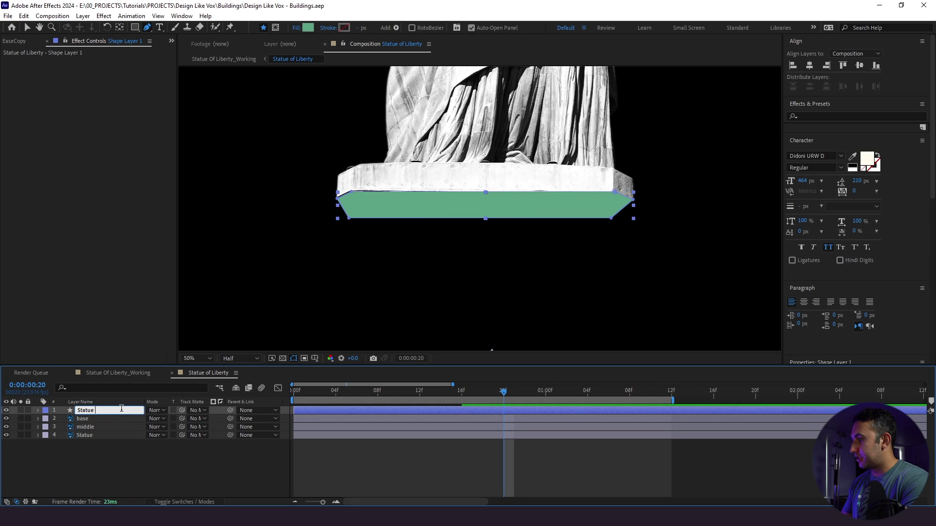
pyautogui.write(' Fill')
pyautogui.press('Return')
pyautogui.moveTo(108, 412); pyautogui.dragTo(105, 443)
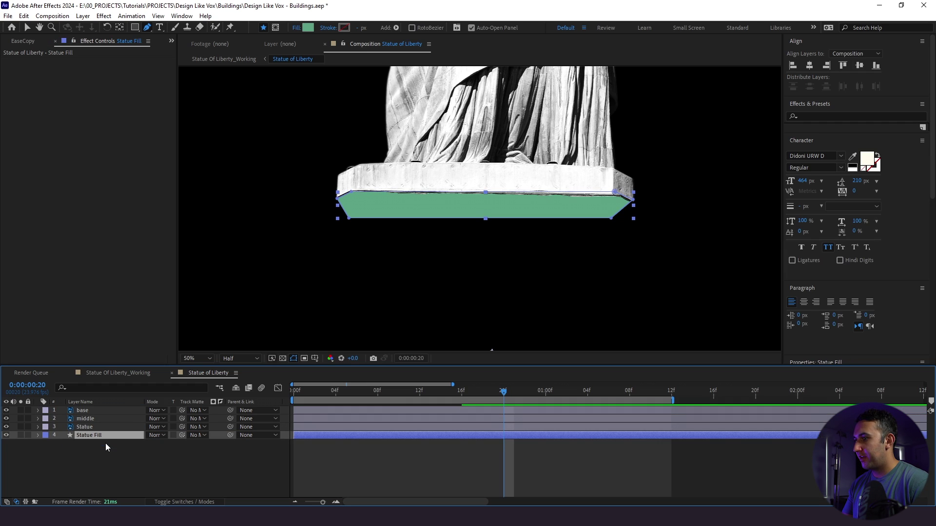
# Parent the Statue Fill layer to the Statue layer and check the whole monument at 0:00:00:00.
pyautogui.moveTo(226, 435); pyautogui.dragTo(78, 427)
pyautogui.click(191, 359)
pyautogui.click(195, 186)
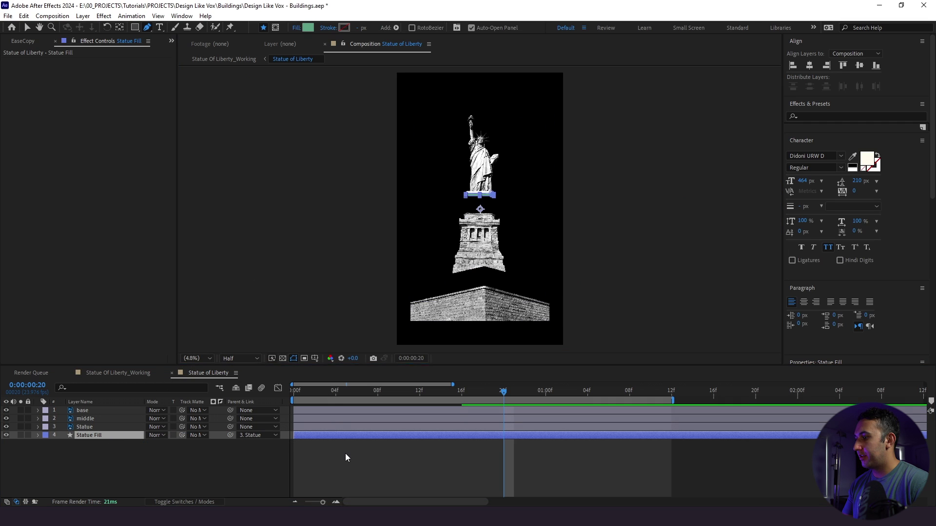
pyautogui.click(345, 454)
pyautogui.moveTo(305, 389); pyautogui.dragTo(291, 390)
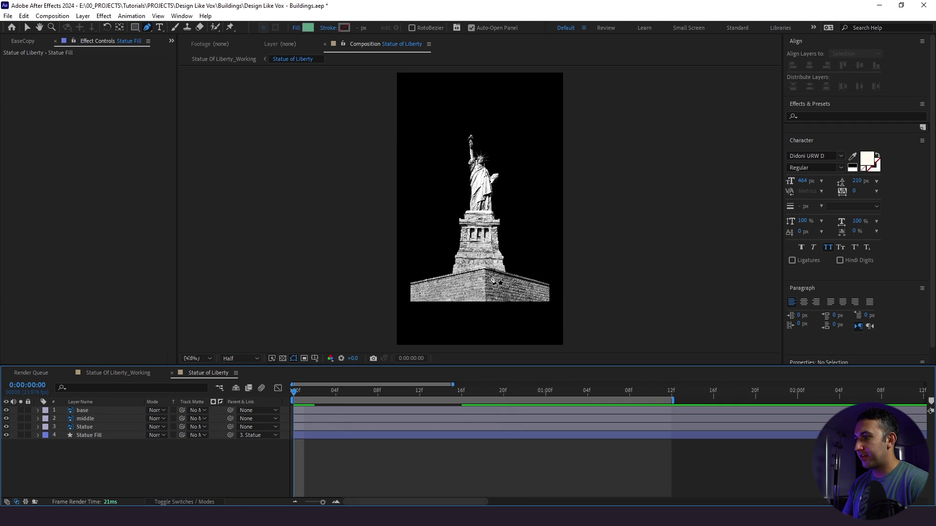
# Preview the monument splitting apart with the statue's green fill, and save the project.
pyautogui.scroll(3, 480, 280)
pyautogui.press('space')
pyautogui.hotkey('ctrl', 's')
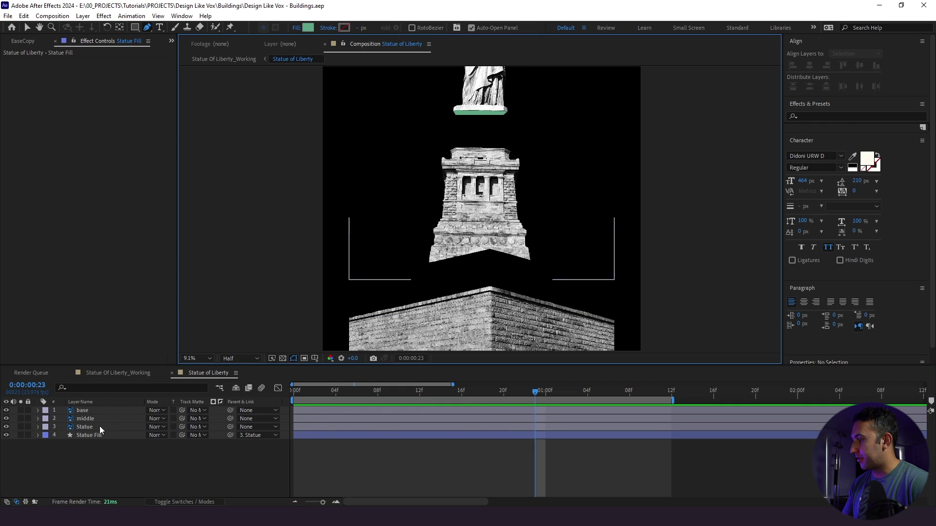
# At 0:00:00:23, draw a four-point green Pen shape under the pedestal and set it up as Middle Fill, placed beneath and parented to middle.
pyautogui.scroll(2, 427, 246)
pyautogui.scroll(2, 427, 246)
pyautogui.click(292, 232)
pyautogui.click(511, 182)
pyautogui.click(660, 225)
pyautogui.click(513, 301)
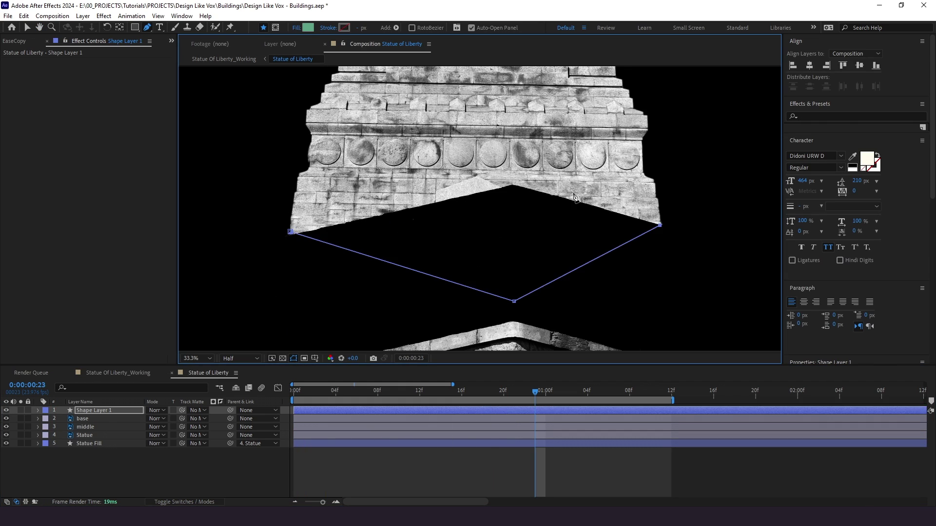
pyautogui.click(291, 232)
pyautogui.click(108, 383)
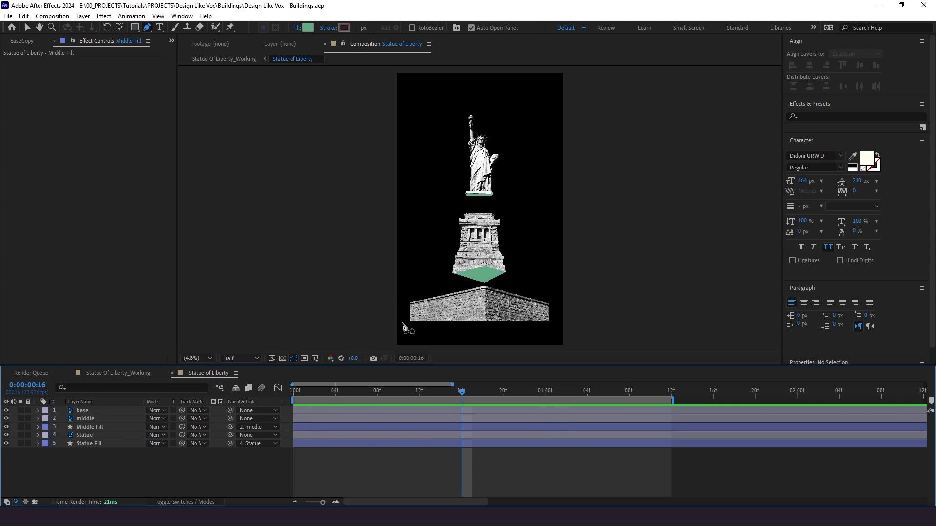
# At 0:00:00:16, raise the lower point of Middle Fill, nudge its outer corner onto the pedestal edge, and preview the result.
pyautogui.scroll(3, 496, 304)
pyautogui.click(480, 276)
pyautogui.click(146, 27)
pyautogui.click(342, 197)
pyautogui.moveTo(453, 230); pyautogui.dragTo(453, 218)
pyautogui.scroll(2, 447, 203)
pyautogui.click(89, 427)
pyautogui.moveTo(236, 194); pyautogui.dragTo(236, 196)
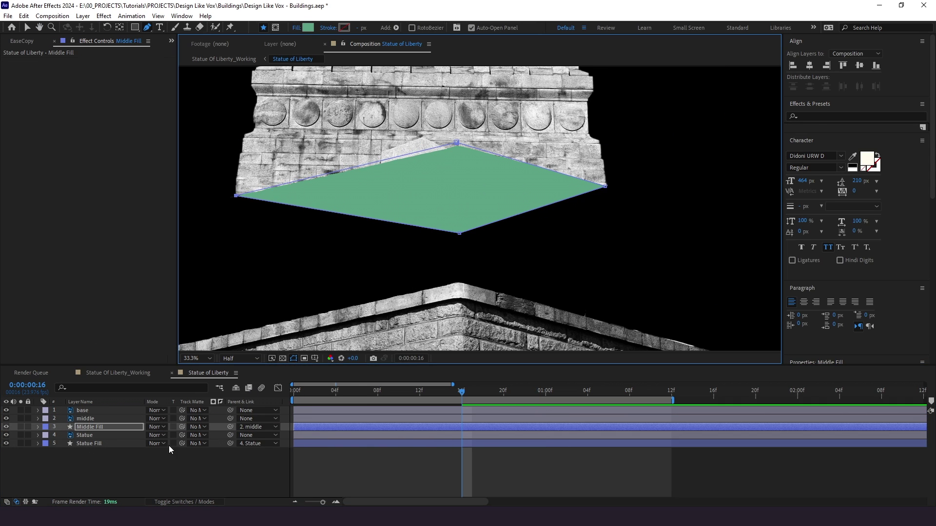
pyautogui.scroll(-3, 480, 209)
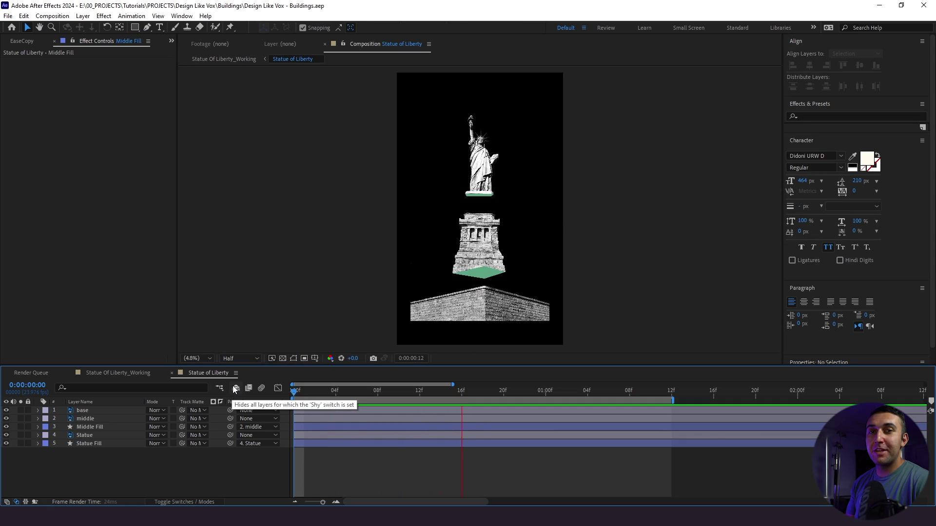
pyautogui.press('space')
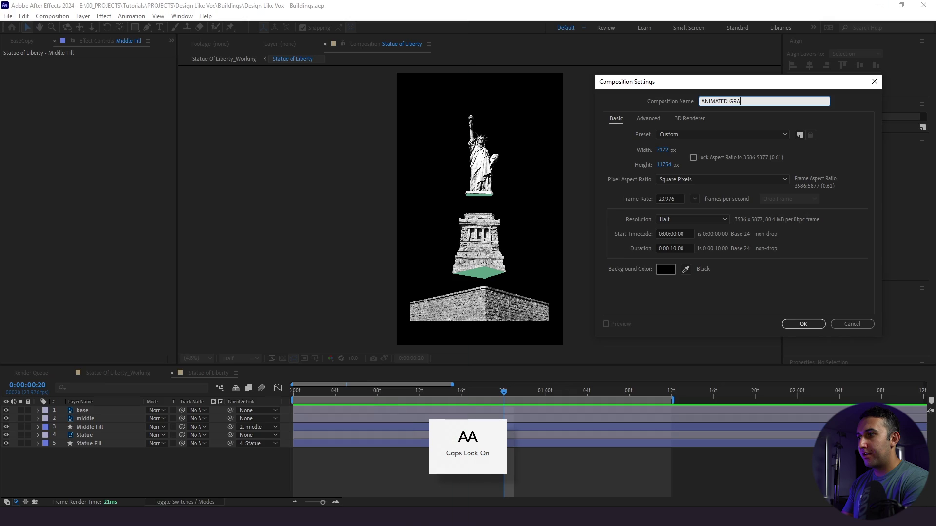
# Create a new composition named ANIMATED GRAIN at 1920 x 1080 px.
pyautogui.press('capslock')
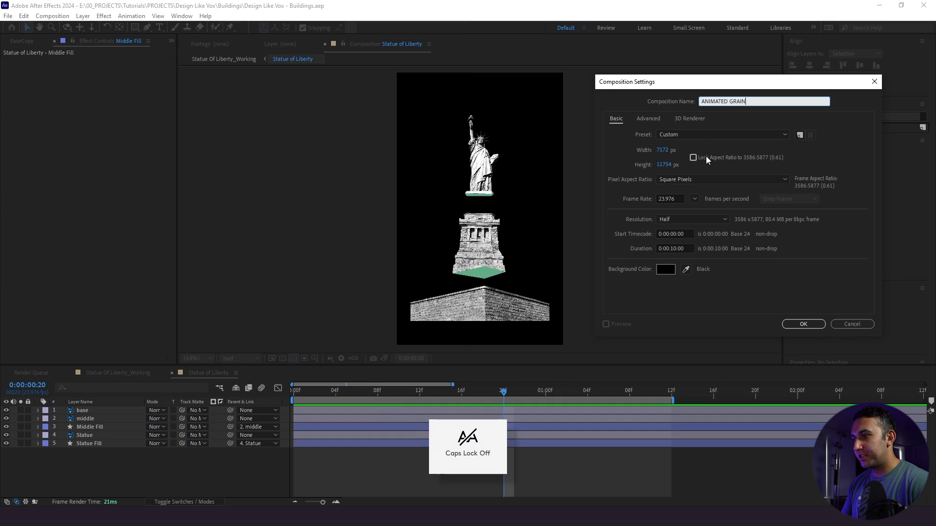
pyautogui.click(664, 150)
pyautogui.write('1920')
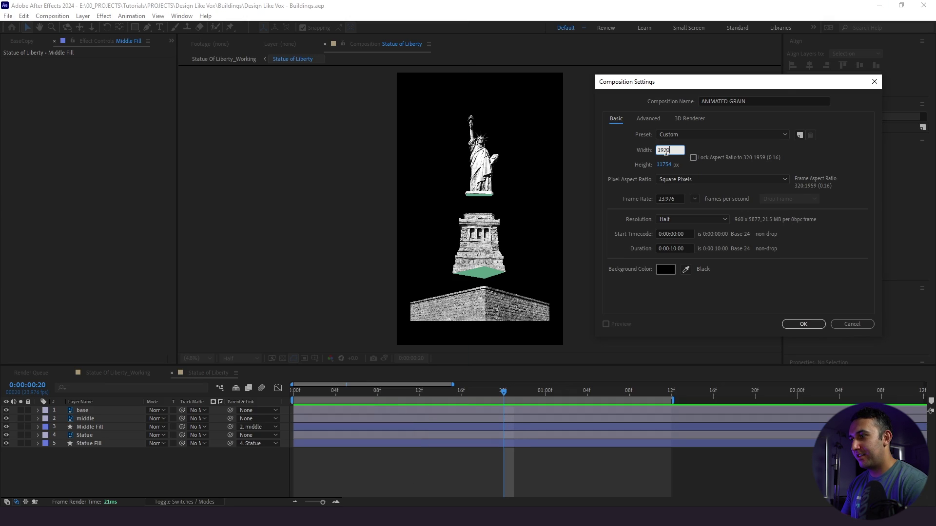
pyautogui.click(660, 165)
pyautogui.write('10080')
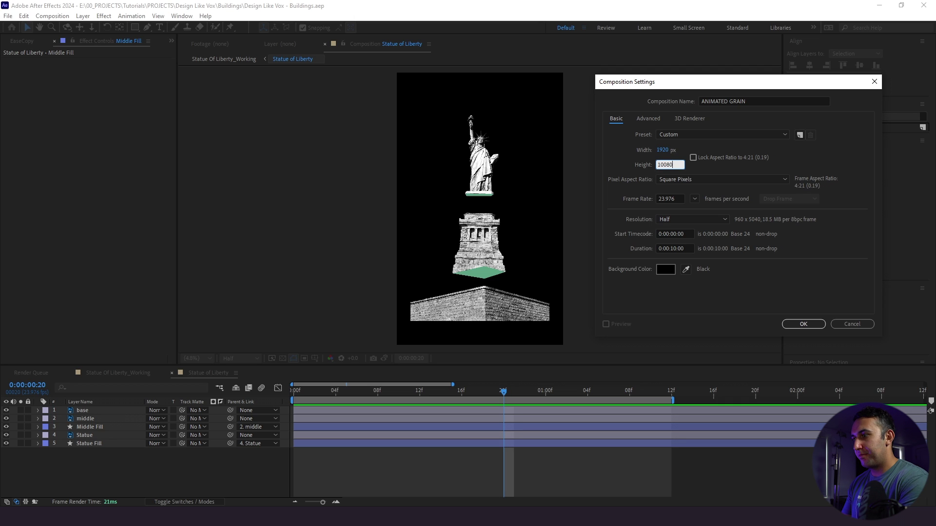
pyautogui.press('BackSpace')
pyautogui.press('BackSpace')
pyautogui.press('BackSpace')
pyautogui.write('80')
pyautogui.press('Return')
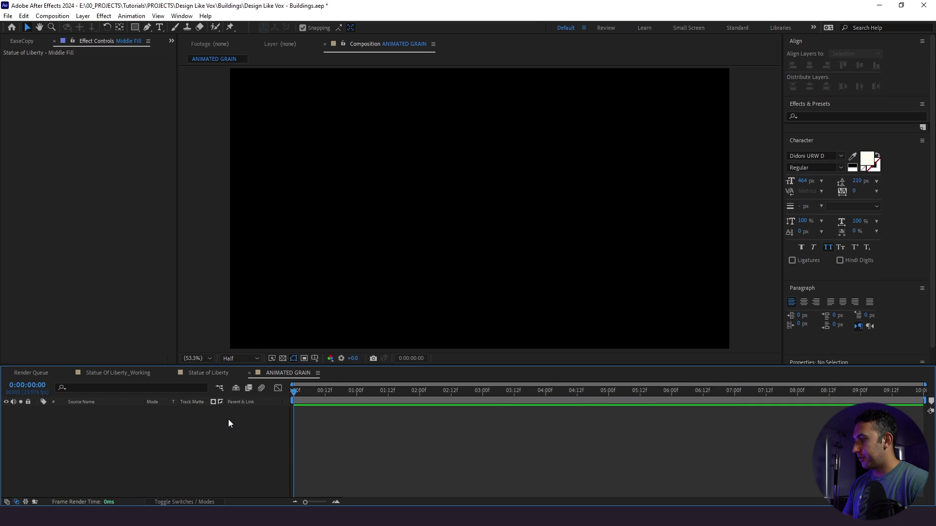
# Add a full-size solid to the ANIMATED GRAIN composition and apply the Fractal Noise effect to it.
pyautogui.hotkey('ctrl', 'y')
pyautogui.press('Return')
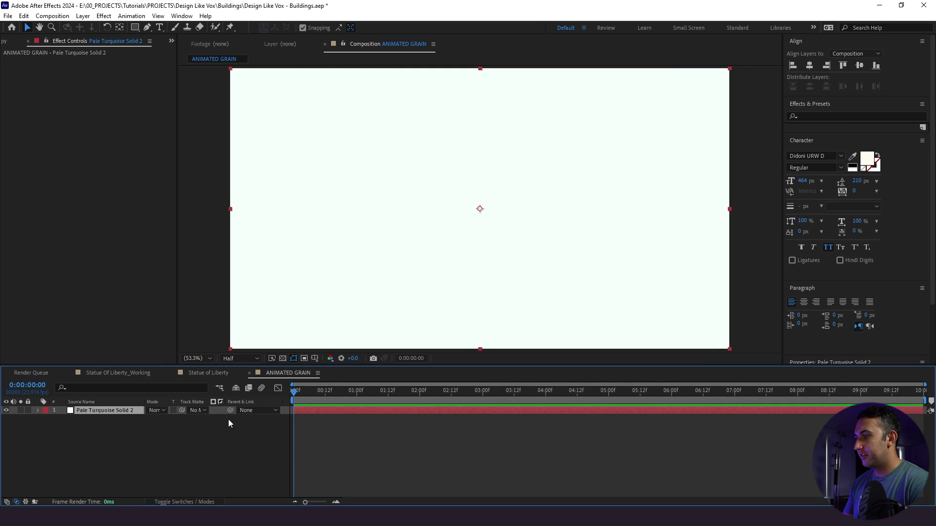
pyautogui.click(97, 410)
pyautogui.hotkey('ctrl', 'space')
pyautogui.write('fra')
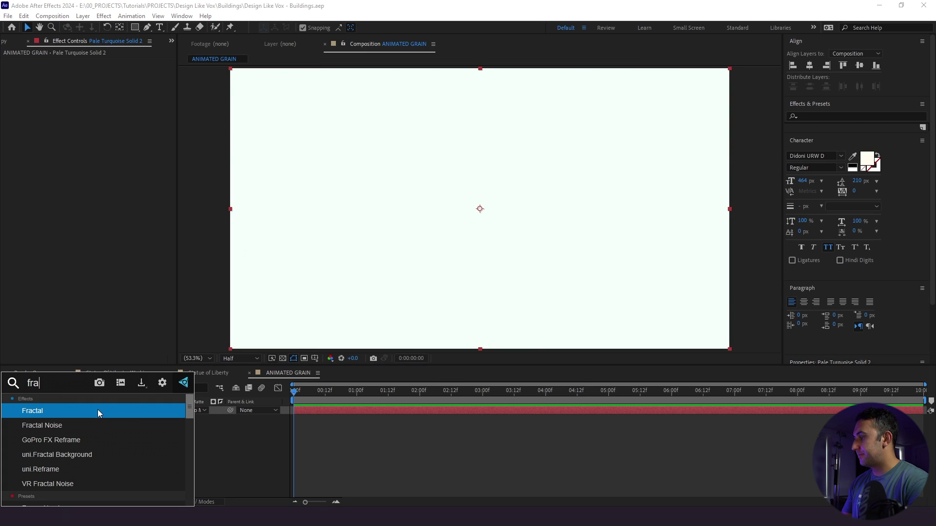
pyautogui.press('Down')
pyautogui.press('Return')
pyautogui.click(115, 97)
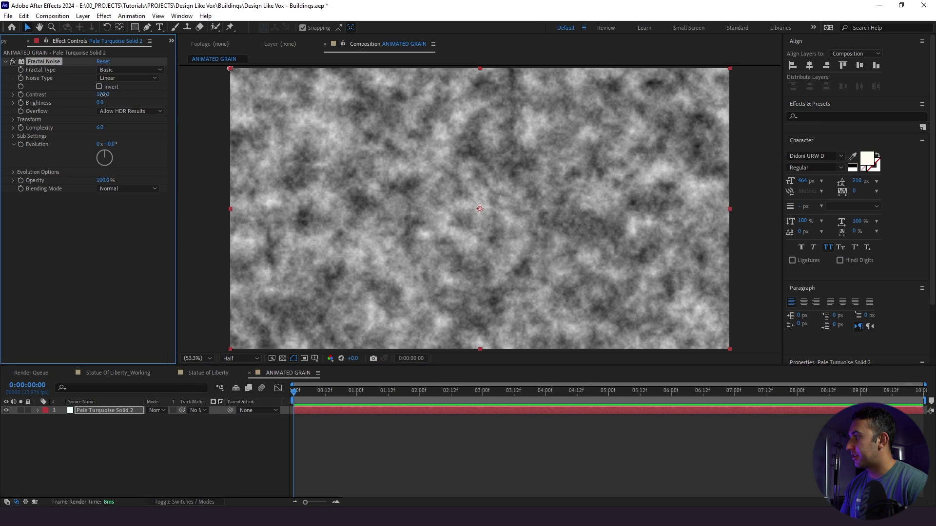
# Shape the Fractal Noise into sparse specks with the Rocky fractal type, contrast 2738 and brightness 1076.
pyautogui.moveTo(103, 95); pyautogui.dragTo(426, 118)
pyautogui.hotkey('ctrl', 'z')
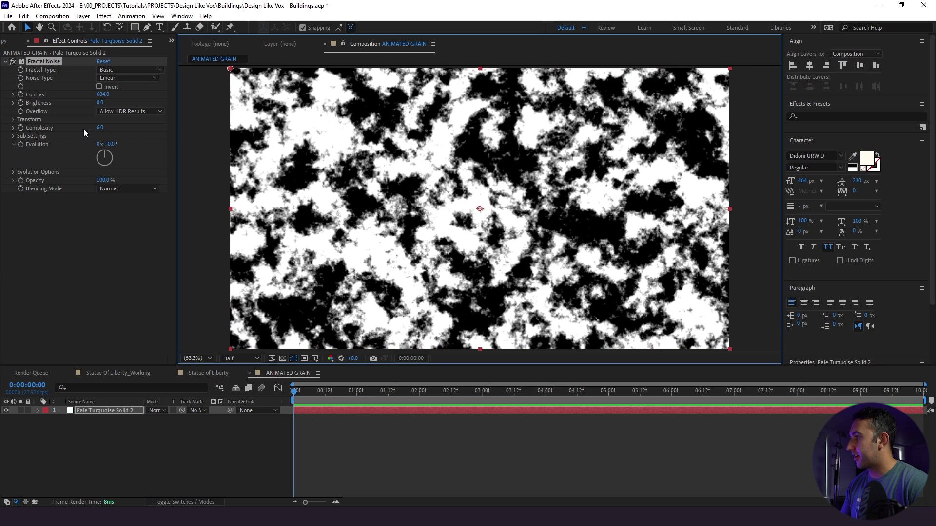
pyautogui.moveTo(100, 102); pyautogui.dragTo(239, 113)
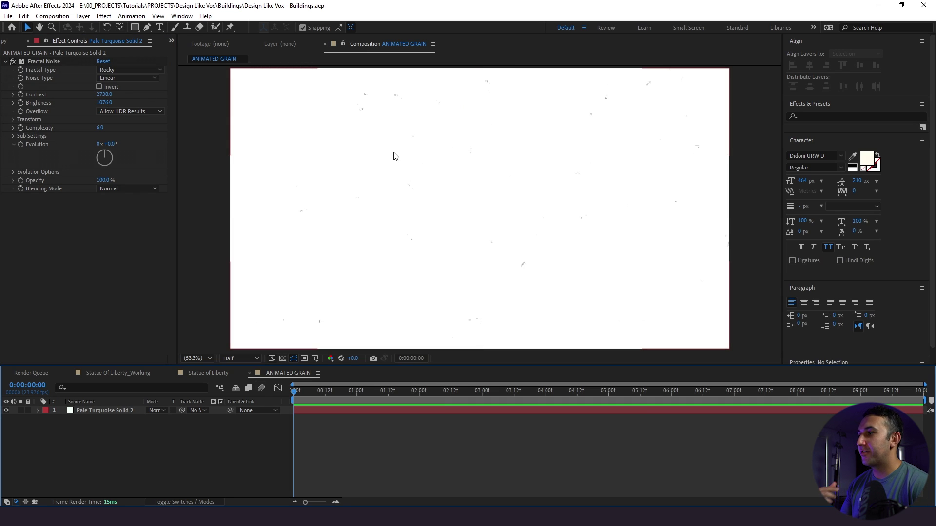
# Enable Cycle Evolution on the Fractal Noise, give Cycle (in Revolutions) the expression time*2, and preview the moving grain.
pyautogui.click(20, 173)
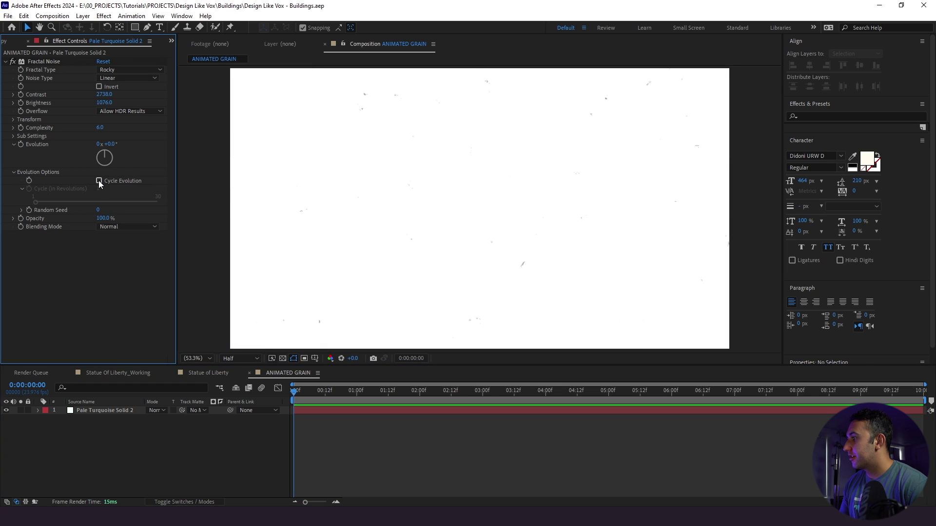
pyautogui.click(98, 180)
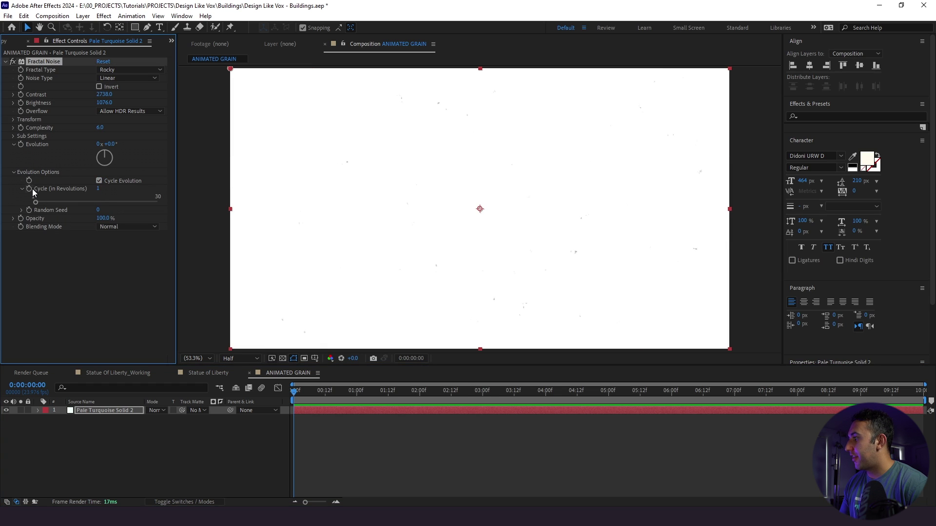
pyautogui.keyDown('alt'); pyautogui.click(30, 189); pyautogui.keyUp('alt')
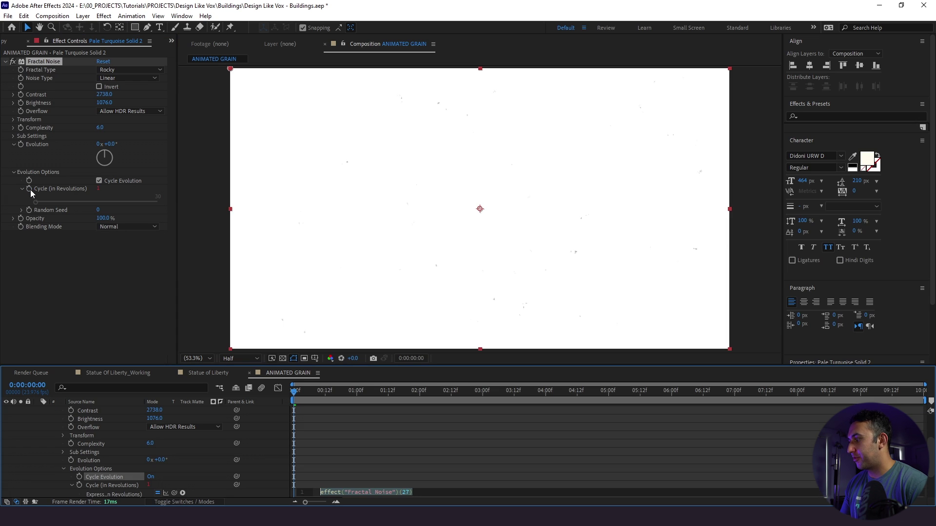
pyautogui.write('time')
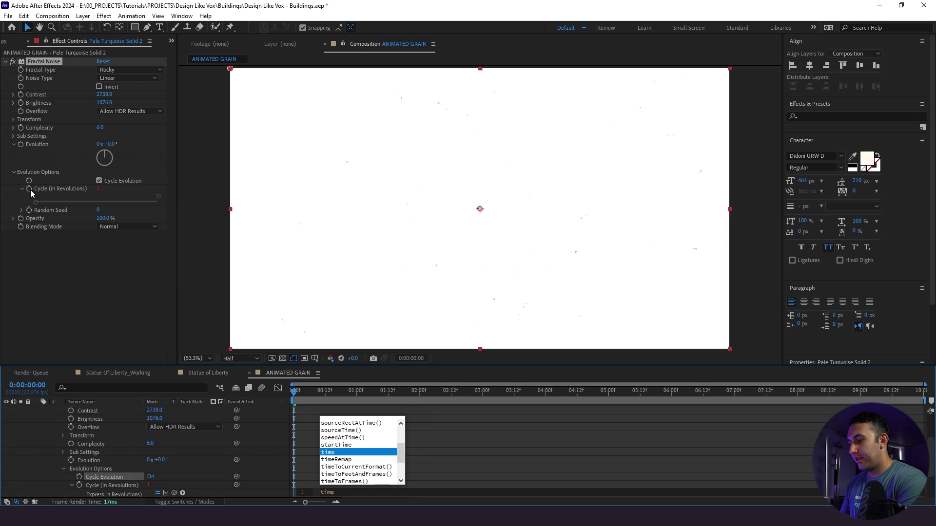
pyautogui.write('*')
pyautogui.click(350, 426)
pyautogui.press('space')
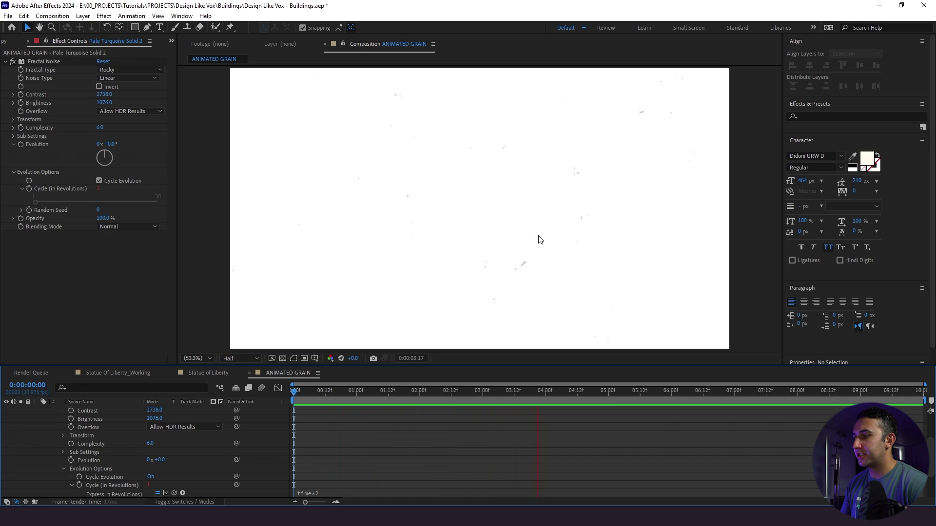
pyautogui.press('space')
# Lower the Fractal Noise brightness to 1038, preview the denser grain, and collapse the solid's properties.
pyautogui.moveTo(110, 104); pyautogui.dragTo(92, 104)
pyautogui.press('space')
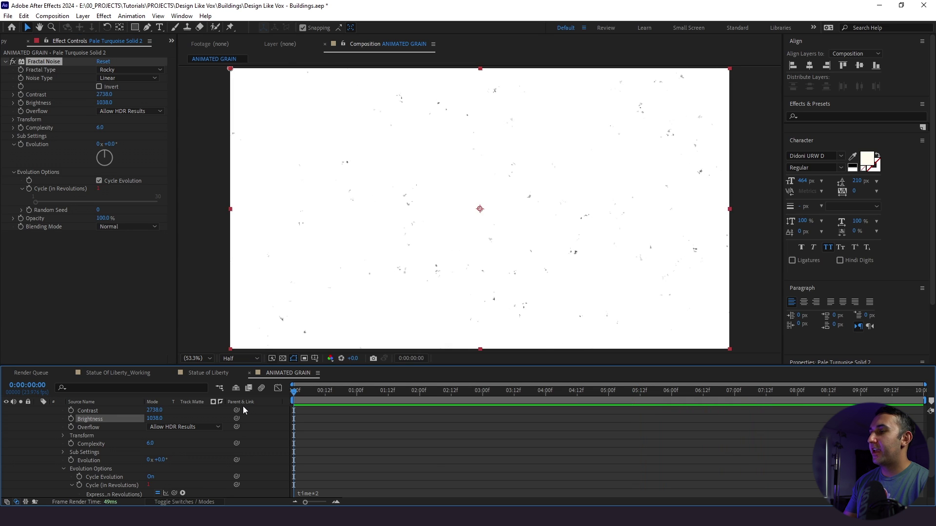
pyautogui.press('space')
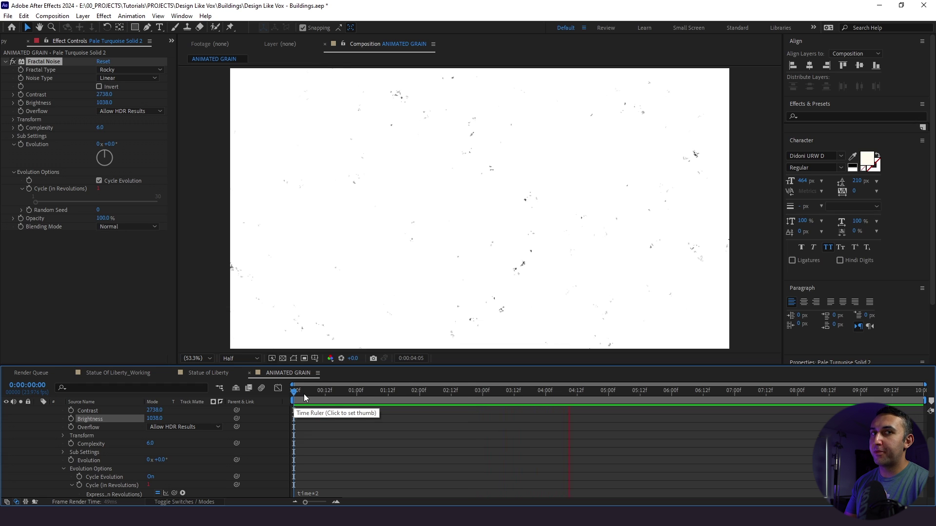
pyautogui.press('space')
pyautogui.scroll(3, 302, 429)
pyautogui.click(54, 426)
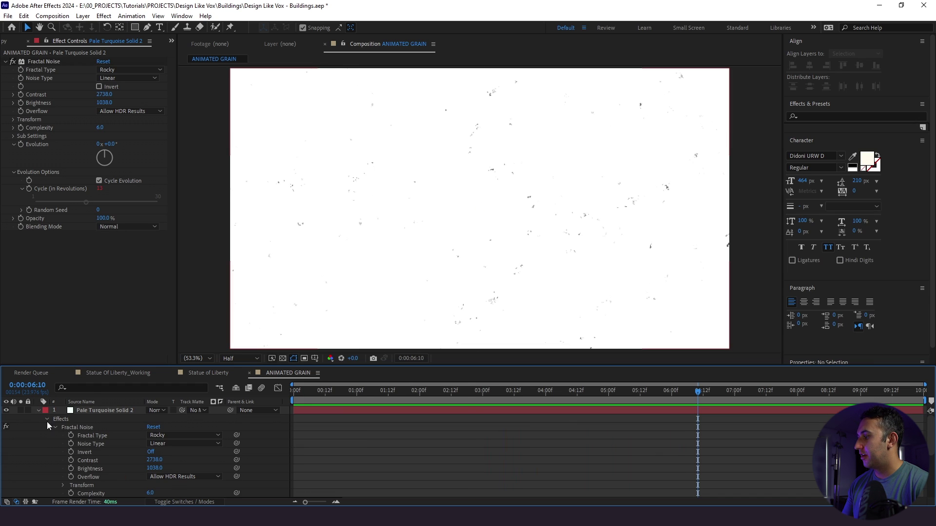
pyautogui.click(38, 410)
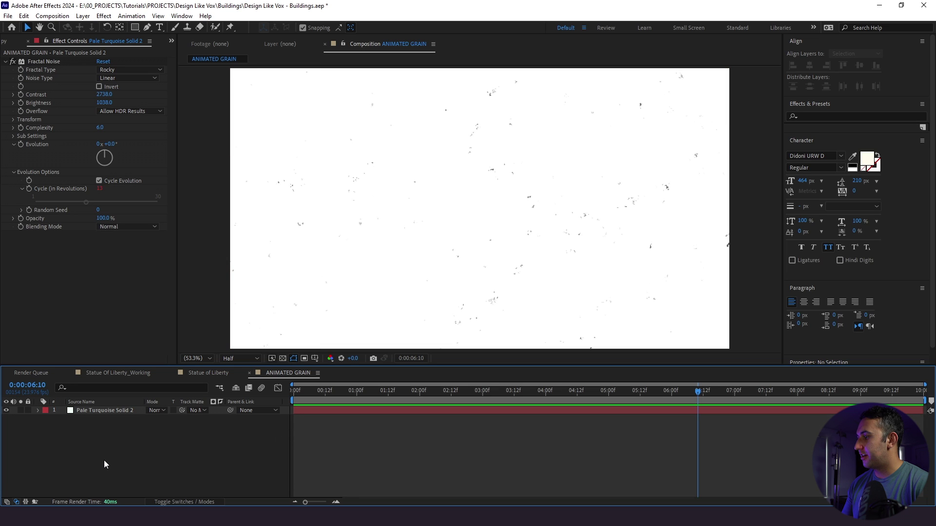
# Add ANIMATED GRAIN from the project's ASSETS folder to the Statue of Liberty composition, directly beneath Statue Fill.
pyautogui.click(185, 376)
pyautogui.click(171, 40)
pyautogui.click(197, 66)
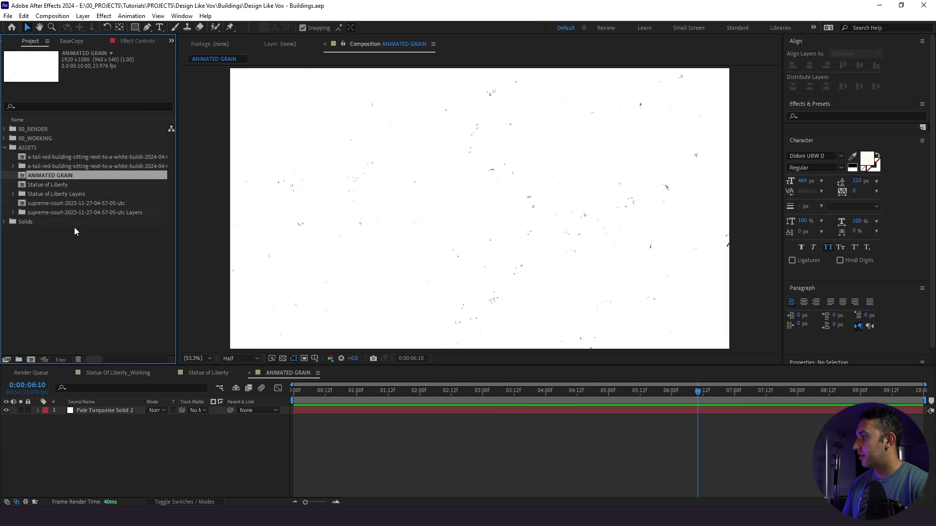
pyautogui.click(34, 232)
pyautogui.click(38, 177)
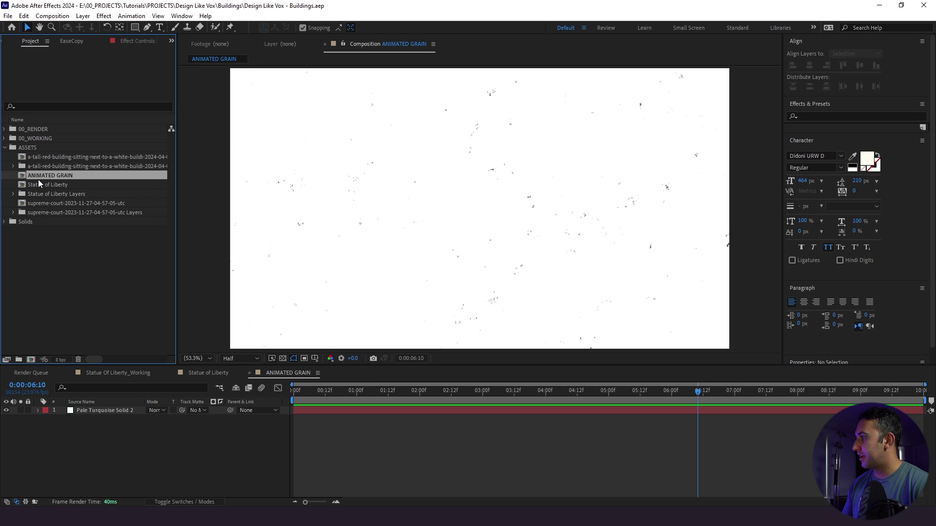
pyautogui.click(205, 372)
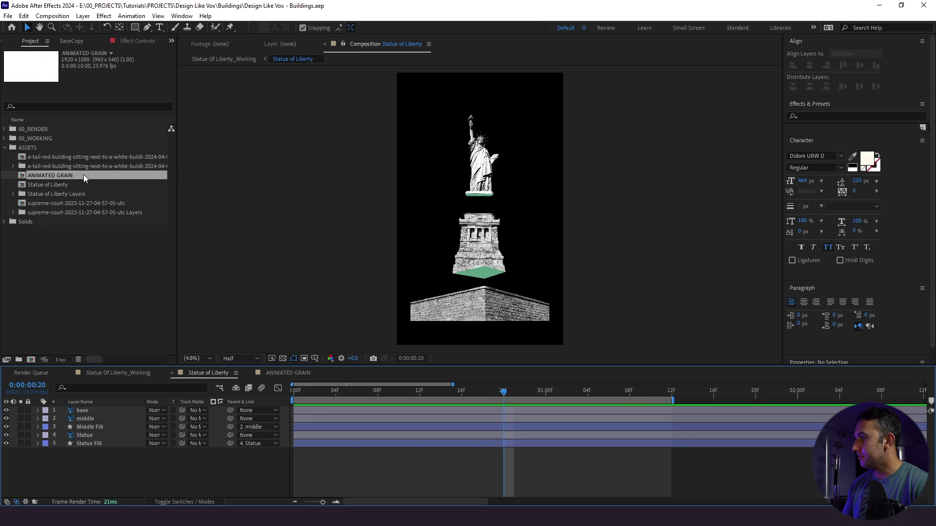
pyautogui.moveTo(75, 176); pyautogui.dragTo(108, 445)
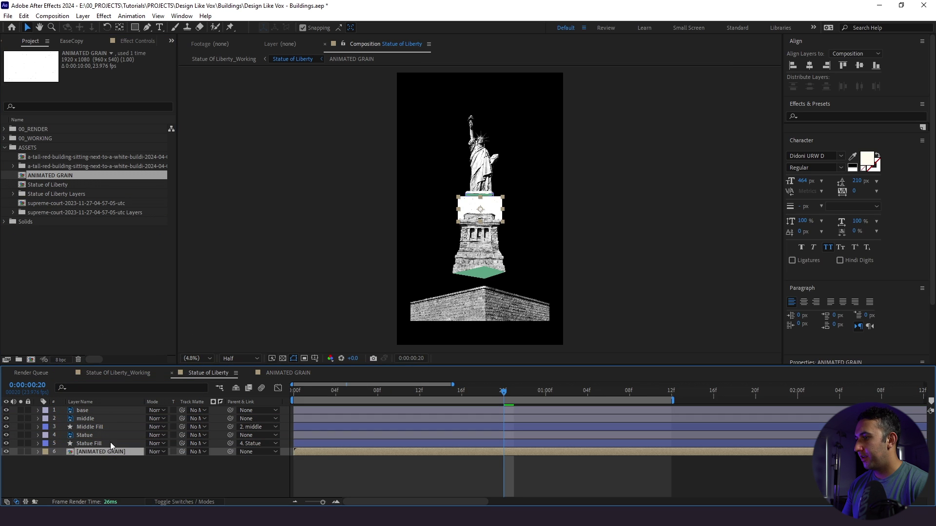
# Move the grain layer over the statue slab's underside, parent it to Statue Fill and use Statue Fill as its track matte.
pyautogui.scroll(4, 493, 226)
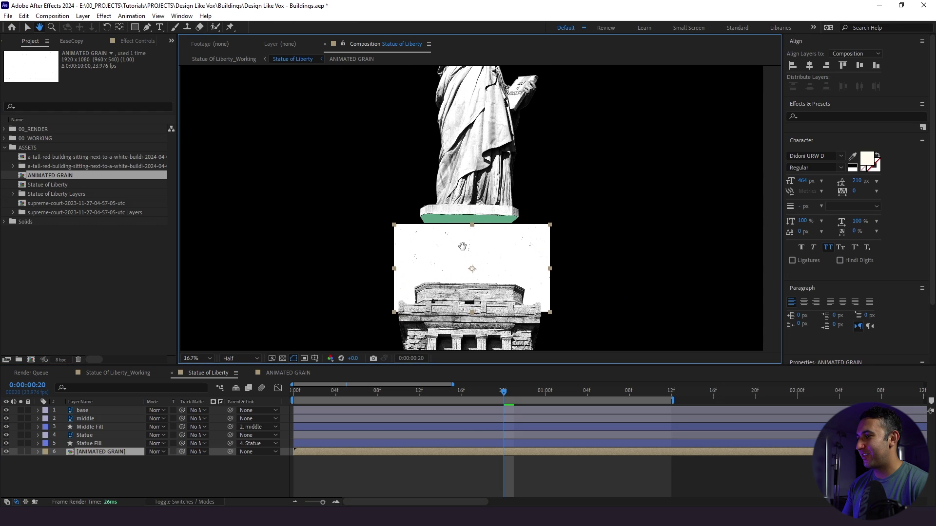
pyautogui.moveTo(441, 257); pyautogui.dragTo(441, 207)
pyautogui.press('.')
pyautogui.press('.')
pyautogui.press('.')
pyautogui.moveTo(230, 452); pyautogui.dragTo(113, 442)
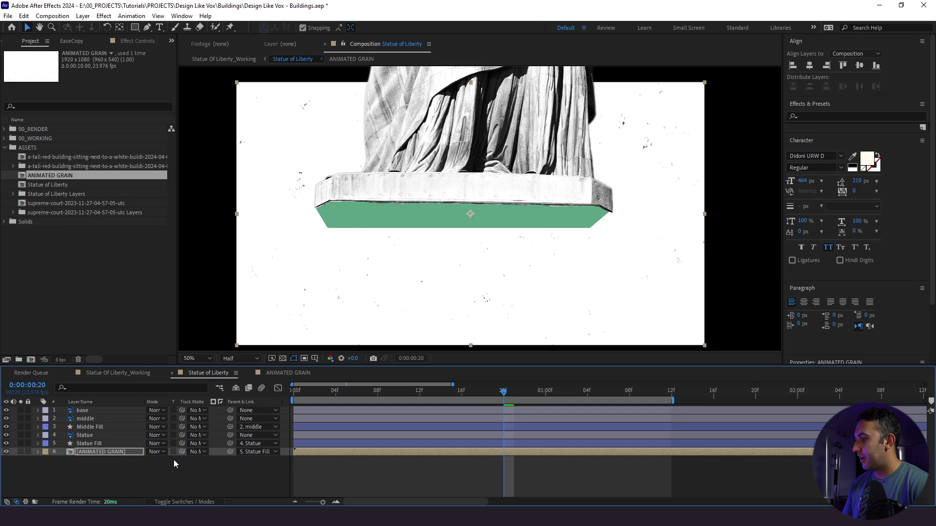
pyautogui.moveTo(181, 451); pyautogui.dragTo(116, 444)
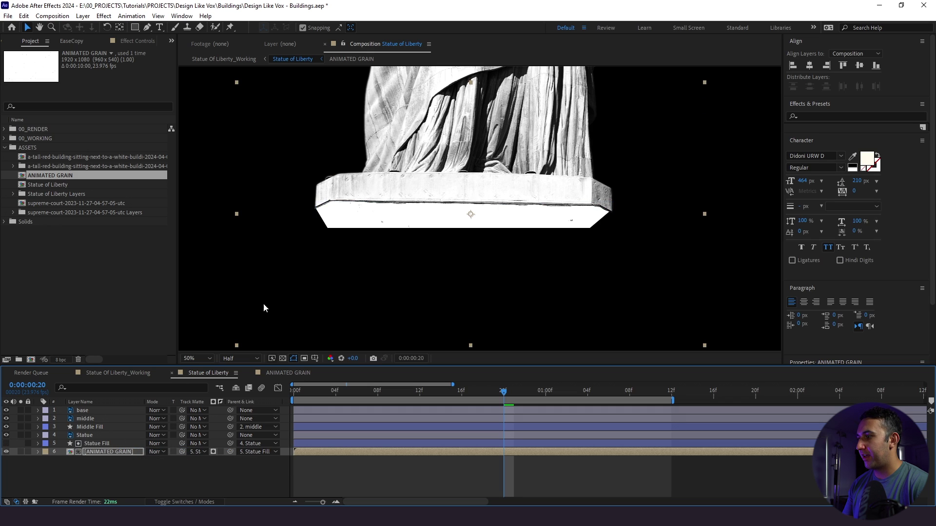
# Scale the statue's ANIMATED GRAIN layer to 77%.
pyautogui.press('s')
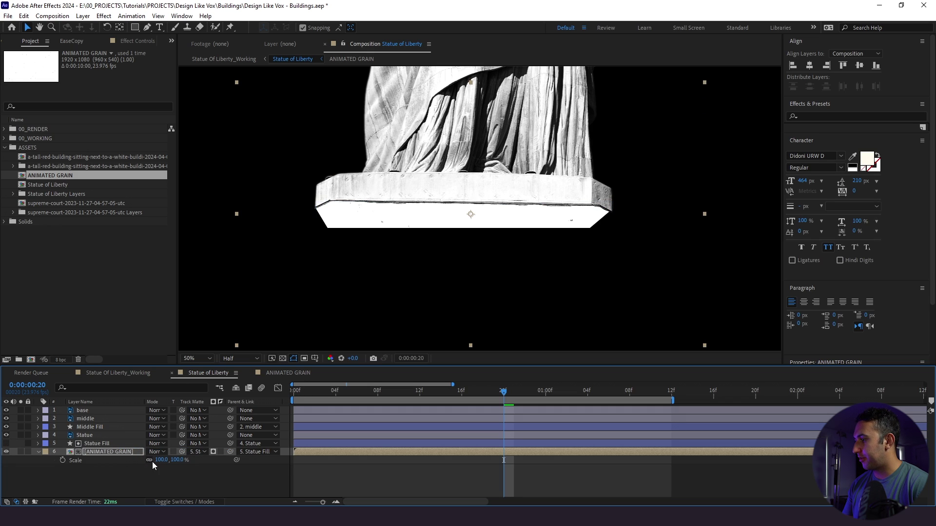
pyautogui.moveTo(156, 460); pyautogui.dragTo(146, 460)
pyautogui.click(99, 475)
# Duplicate the ANIMATED GRAIN layer, place the copy beneath Middle Fill and move it over the pedestal's underside.
pyautogui.click(96, 453)
pyautogui.hotkey('ctrl', 'd')
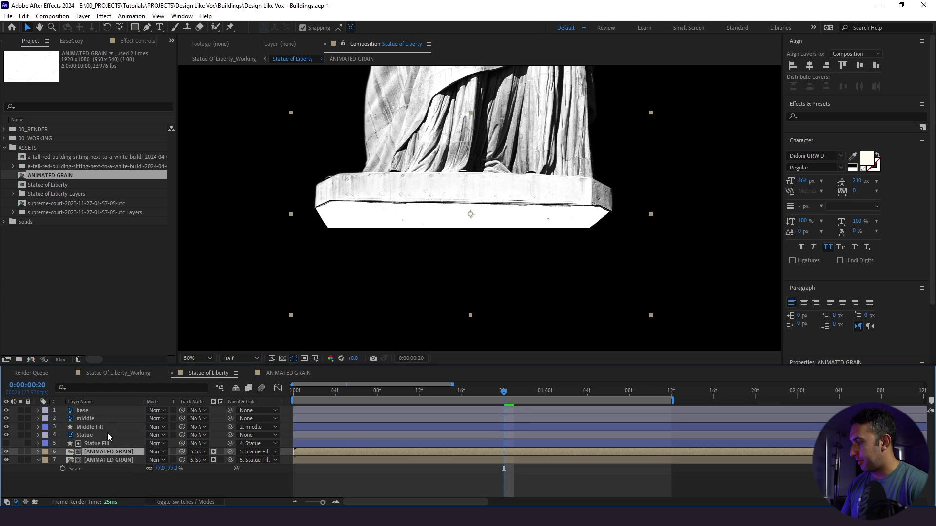
pyautogui.moveTo(104, 452); pyautogui.dragTo(104, 432)
pyautogui.scroll(-4, 431, 303)
pyautogui.moveTo(432, 340); pyautogui.dragTo(431, 176)
# Use Middle Fill as track matte and parent for the duplicated grain, and scale it to 136%.
pyautogui.hotkey('ctrl', 'Home')
pyautogui.moveTo(182, 435); pyautogui.dragTo(117, 427)
pyautogui.press('s')
pyautogui.moveTo(230, 435); pyautogui.dragTo(191, 444)
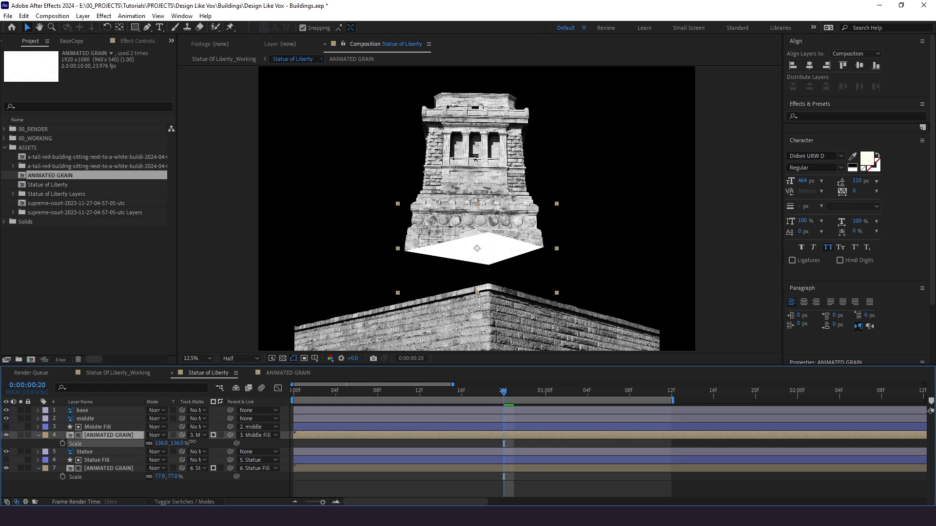
# Set the composition preview to Full resolution, inspect the pedestal's grain up close, and save the project.
pyautogui.press('.')
pyautogui.click(239, 360)
pyautogui.click(239, 348)
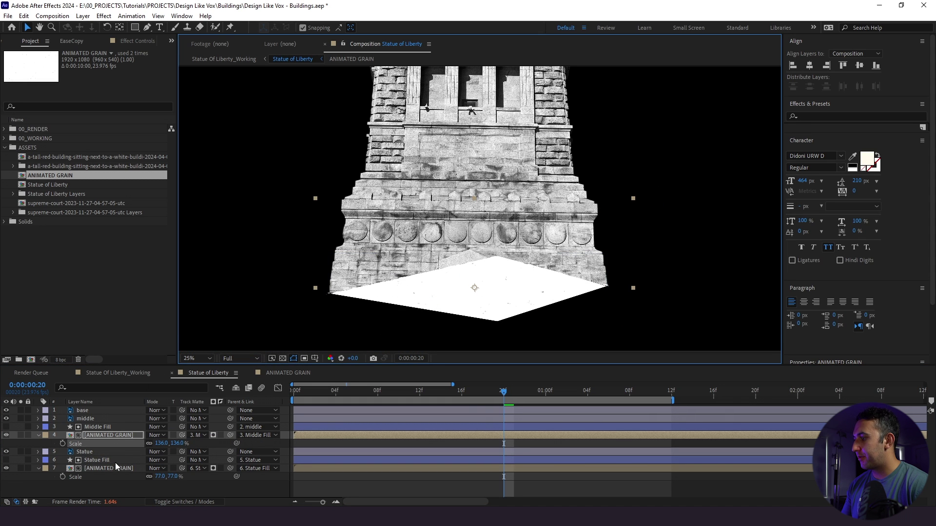
pyautogui.click(111, 484)
pyautogui.hotkey('ctrl', 's')
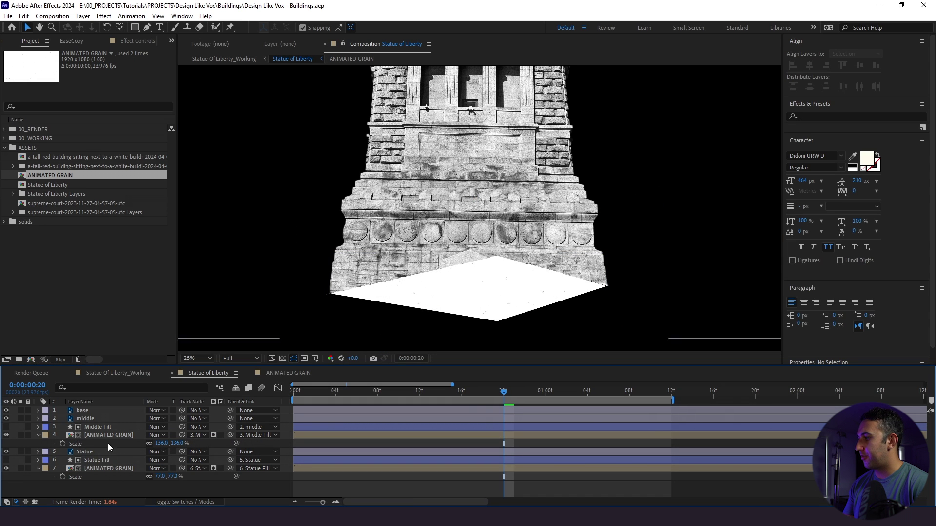
# Set the Fractal Noise contrast in the ANIMATED GRAIN composition to about 3039, return to the Statue of Liberty composition and save the project.
pyautogui.doubleClick(107, 435)
pyautogui.click(111, 415)
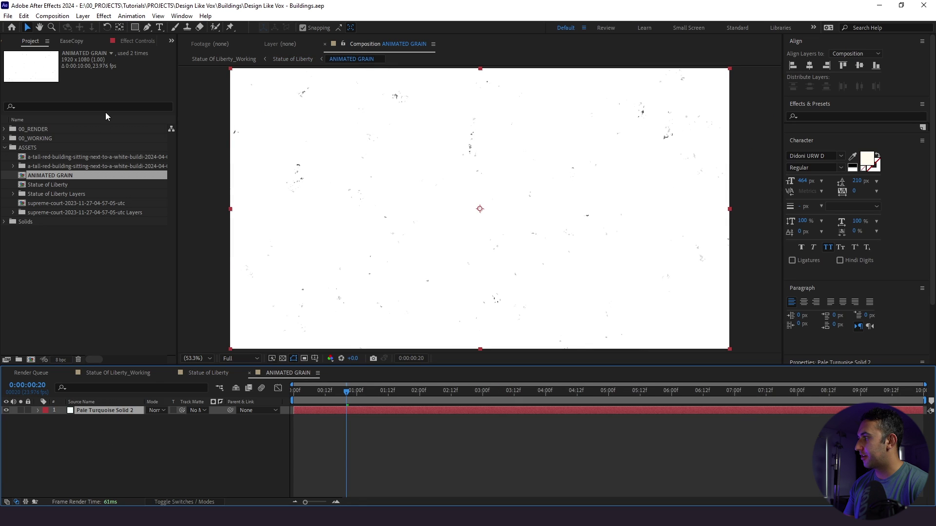
pyautogui.click(124, 42)
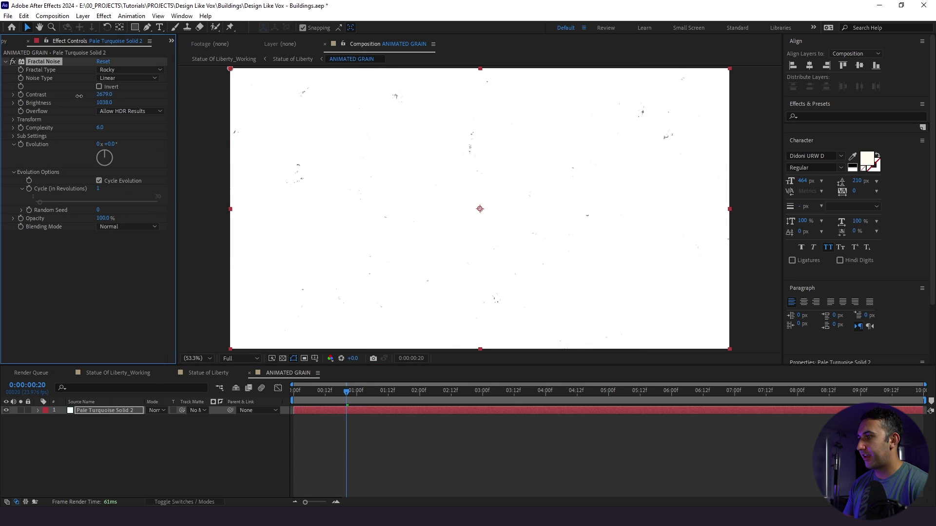
pyautogui.moveTo(139, 95); pyautogui.dragTo(270, 94)
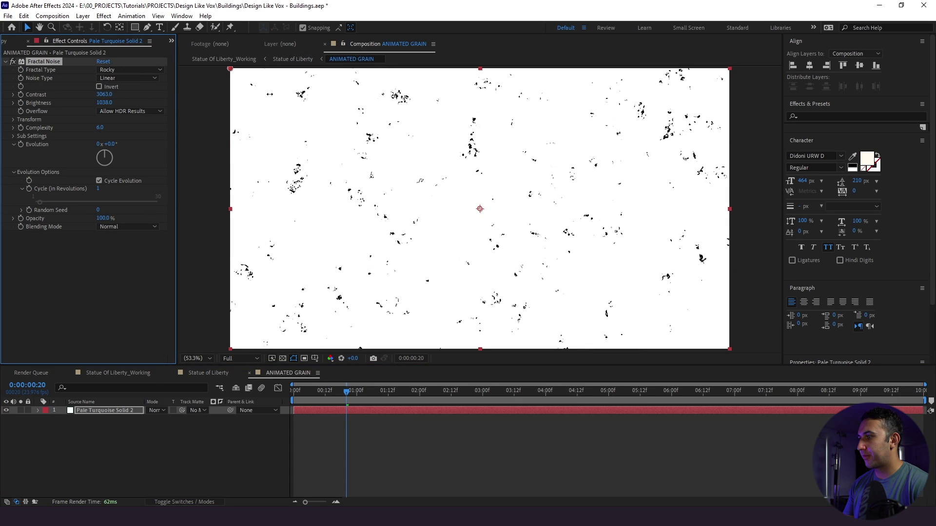
pyautogui.click(201, 375)
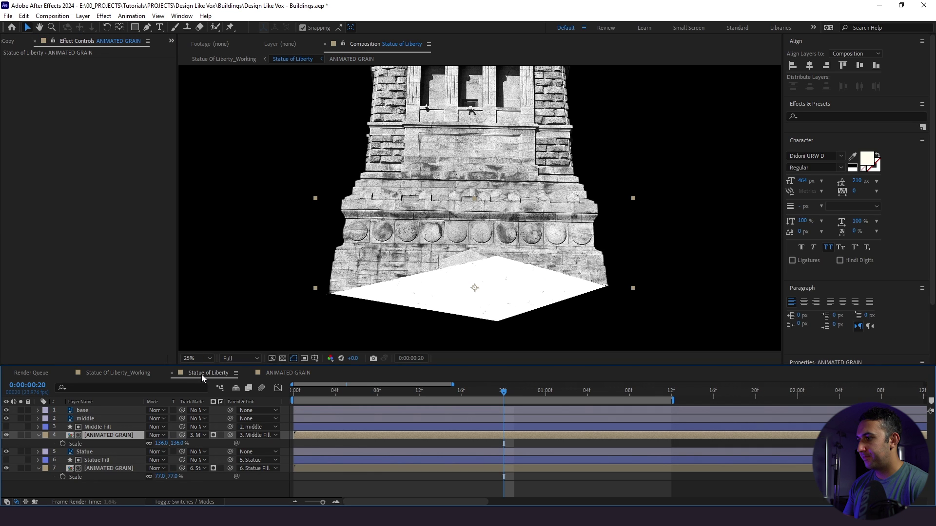
pyautogui.hotkey('ctrl', 's')
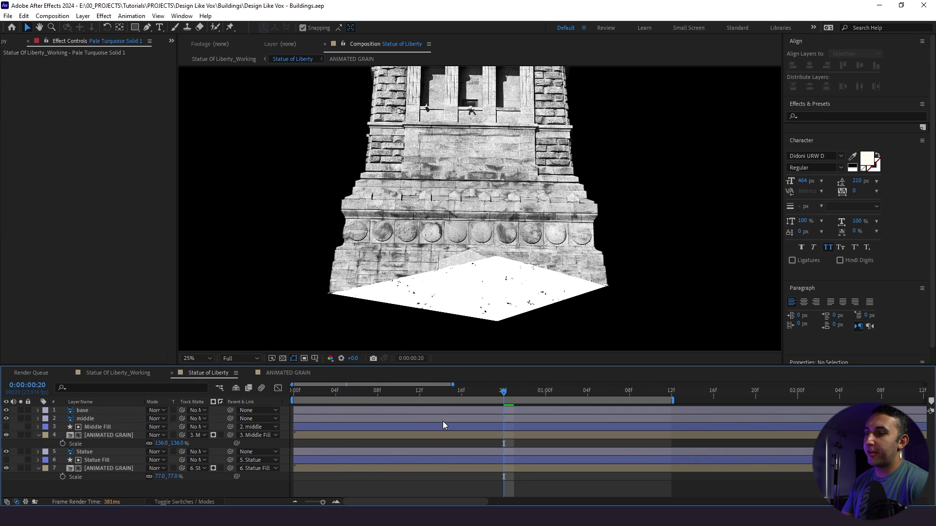
# Copy the colour code of the background solid Pale Turquoise Solid 1 without changing it, and return to the Statue of Liberty composition.
pyautogui.click(130, 375)
pyautogui.click(121, 427)
pyautogui.click(83, 15)
pyautogui.click(105, 39)
pyautogui.click(661, 270)
pyautogui.press('Escape')
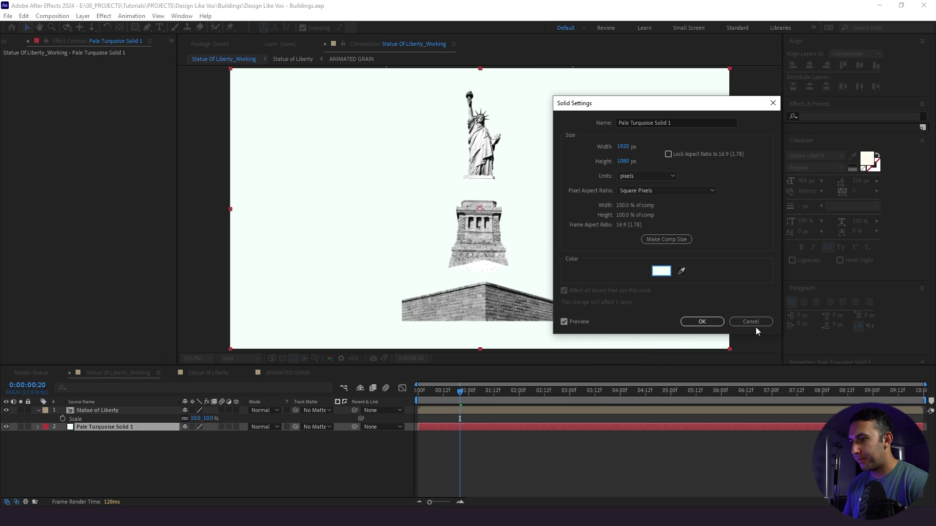
pyautogui.click(754, 324)
pyautogui.click(229, 374)
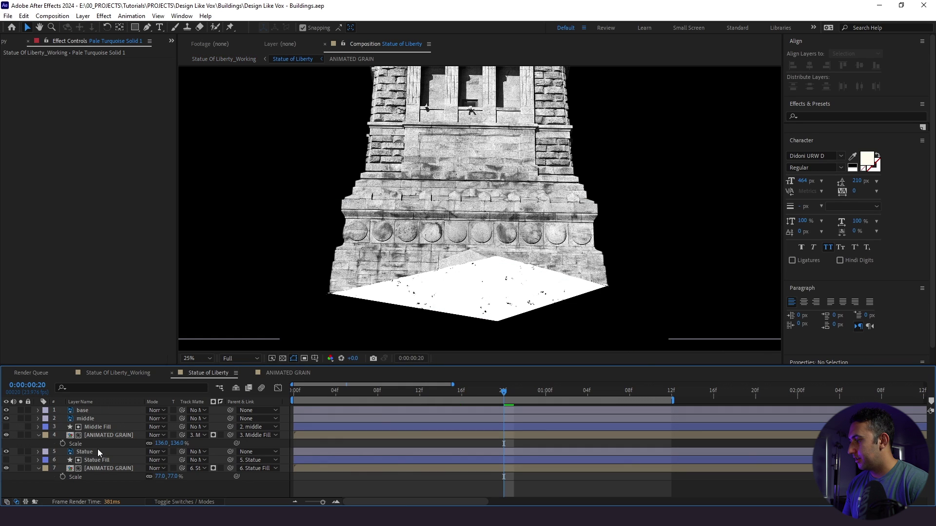
# Apply a Tint effect to the pedestal's ANIMATED GRAIN layer and map white to the green 58A183.
pyautogui.click(100, 436)
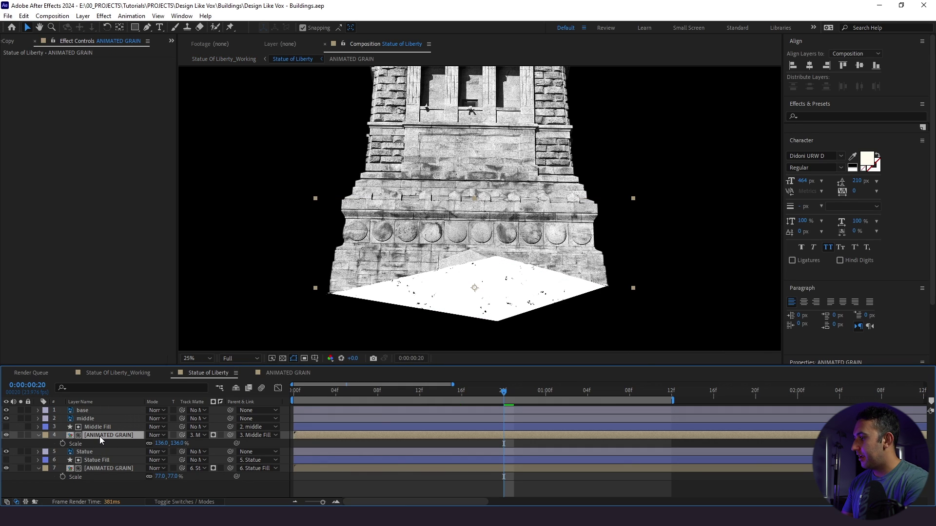
pyautogui.hotkey('ctrl', 'space')
pyautogui.write('tint')
pyautogui.press('Return')
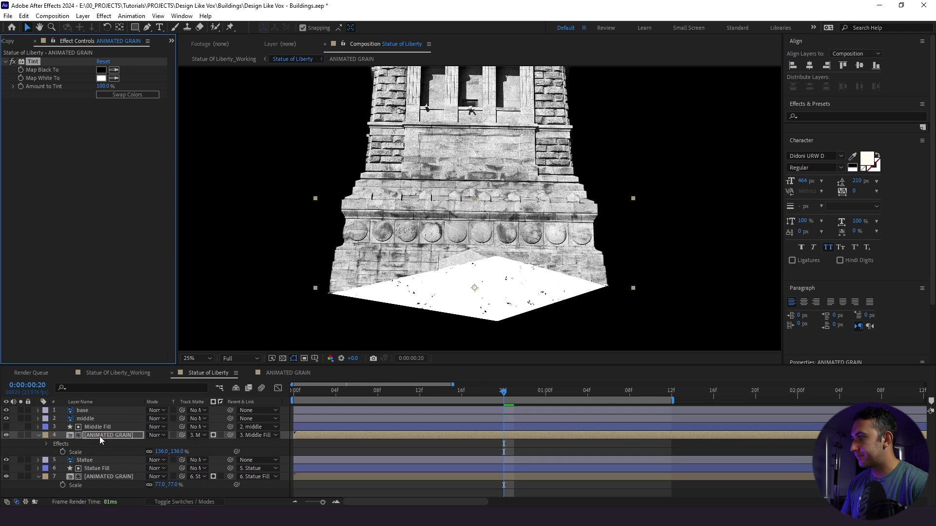
pyautogui.click(102, 78)
pyautogui.write('F3FFFA')
pyautogui.moveTo(658, 255); pyautogui.dragTo(677, 270)
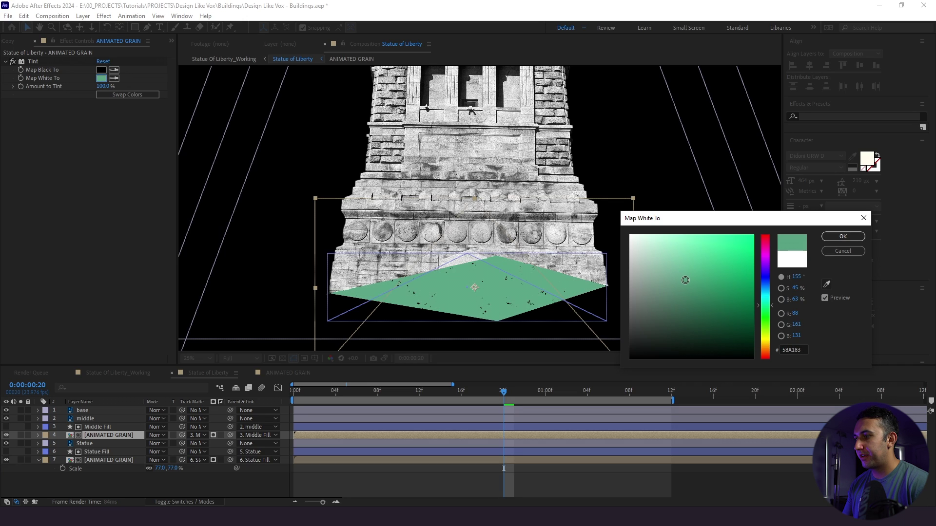
pyautogui.press('Return')
# Map black to the pale mint C6FFE7 in the pedestal grain's Tint effect.
pyautogui.click(100, 70)
pyautogui.write('F3FFFA')
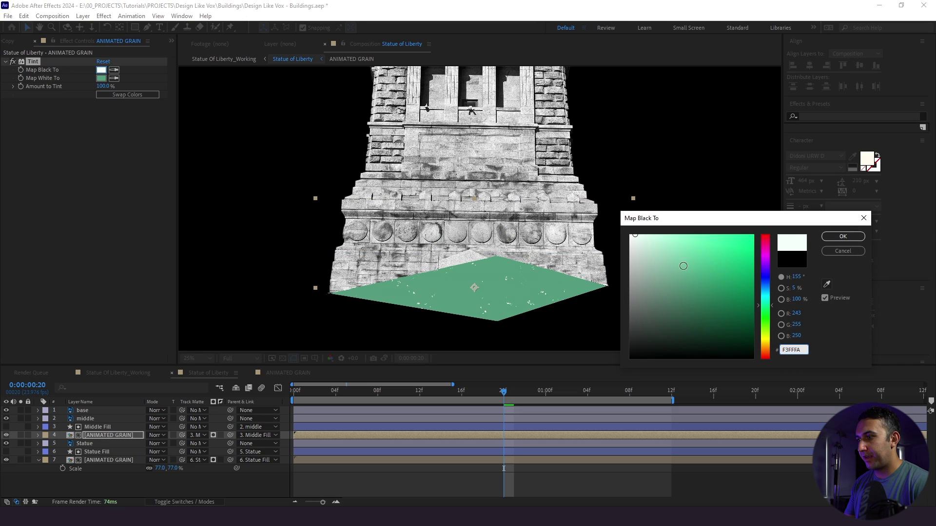
pyautogui.moveTo(640, 235); pyautogui.dragTo(647, 233)
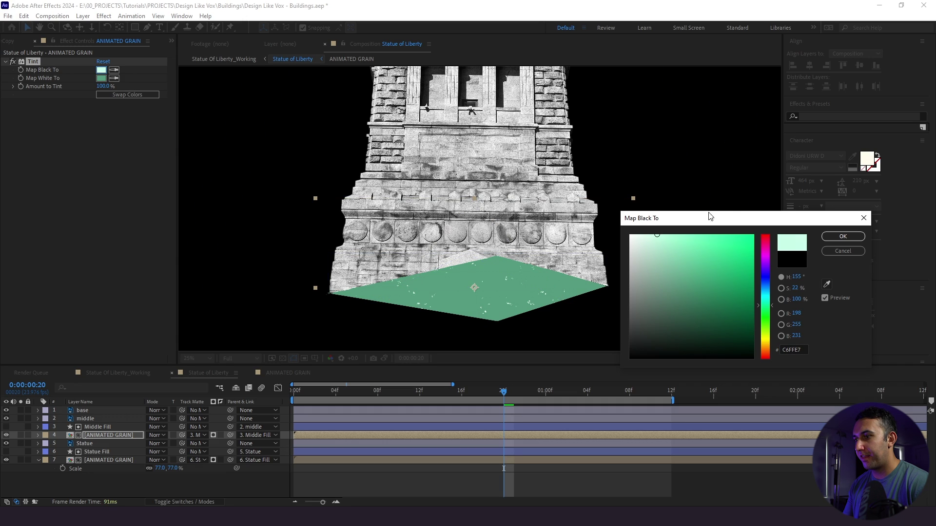
pyautogui.click(843, 237)
# Set the Statue Of Liberty_Working preview to Full resolution and examine the pedestal's tinted grain up close.
pyautogui.click(118, 373)
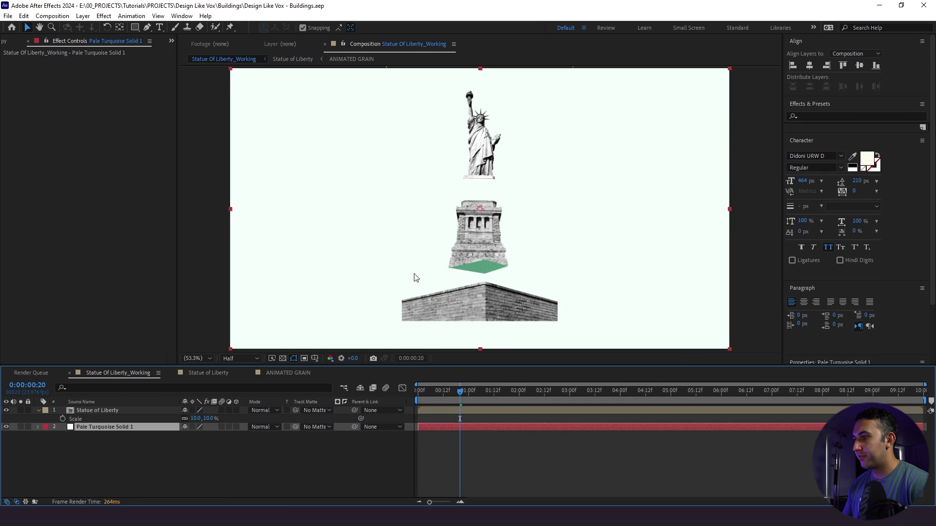
pyautogui.scroll(4, 409, 272)
pyautogui.moveTo(432, 272); pyautogui.dragTo(452, 184)
pyautogui.click(239, 359)
pyautogui.click(236, 378)
pyautogui.moveTo(421, 282); pyautogui.dragTo(379, 218)
pyautogui.scroll(1, 423, 212)
pyautogui.scroll(-1, 424, 226)
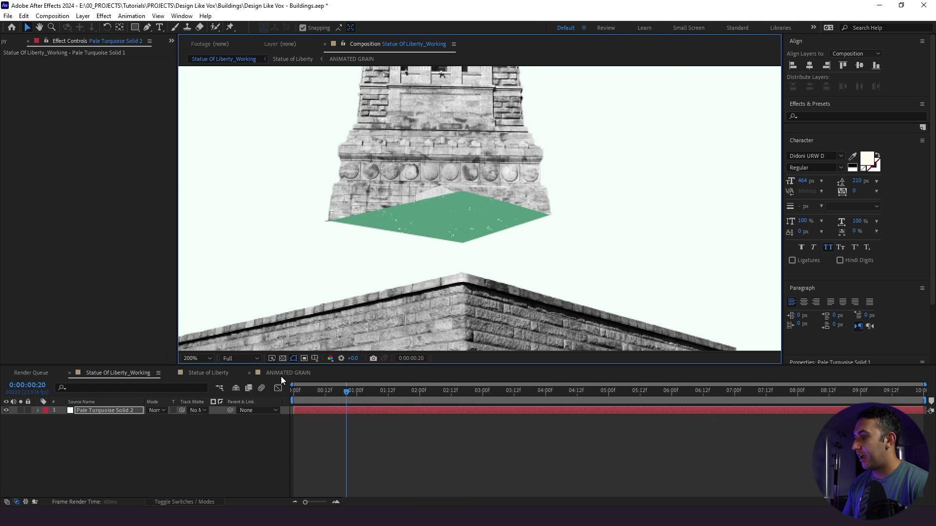
# Copy the Tint effect from the pedestal's grain layer onto the statue's ANIMATED GRAIN layer.
pyautogui.click(281, 376)
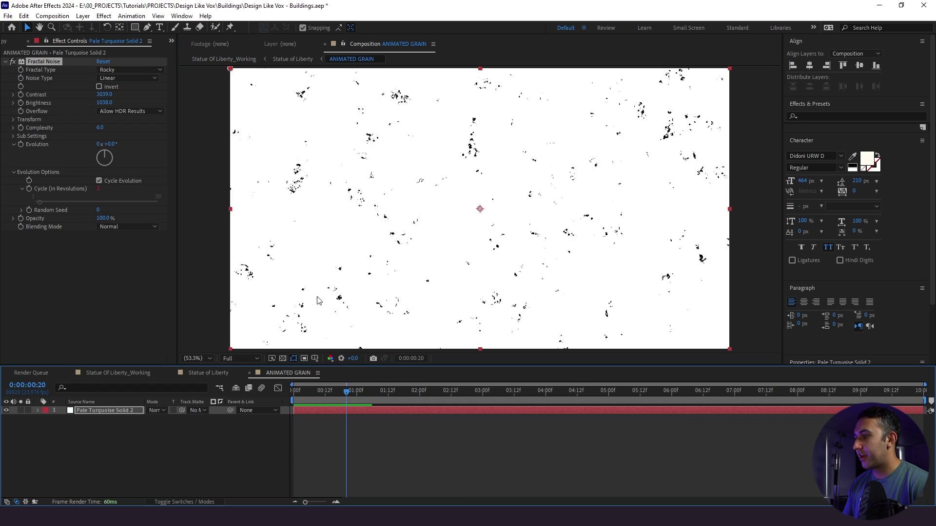
pyautogui.click(247, 373)
pyautogui.click(101, 434)
pyautogui.click(37, 62)
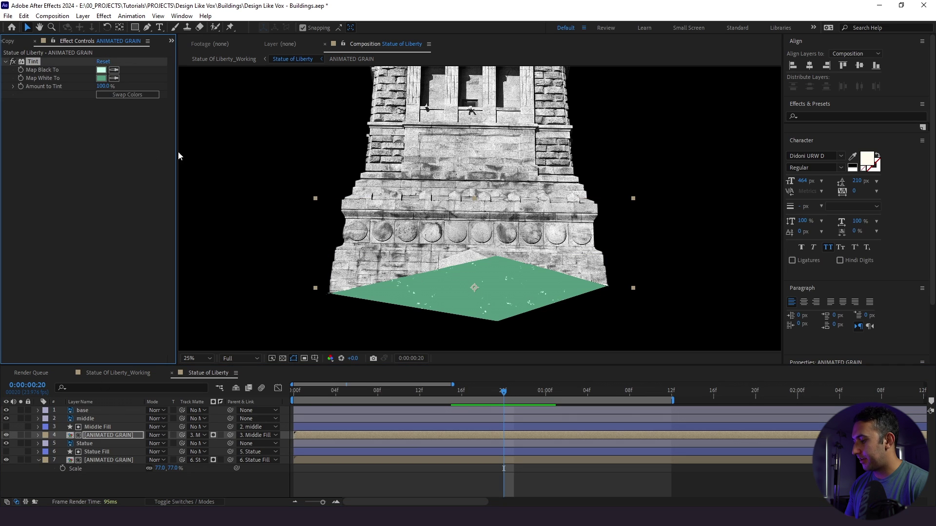
pyautogui.scroll(-4, 475, 131)
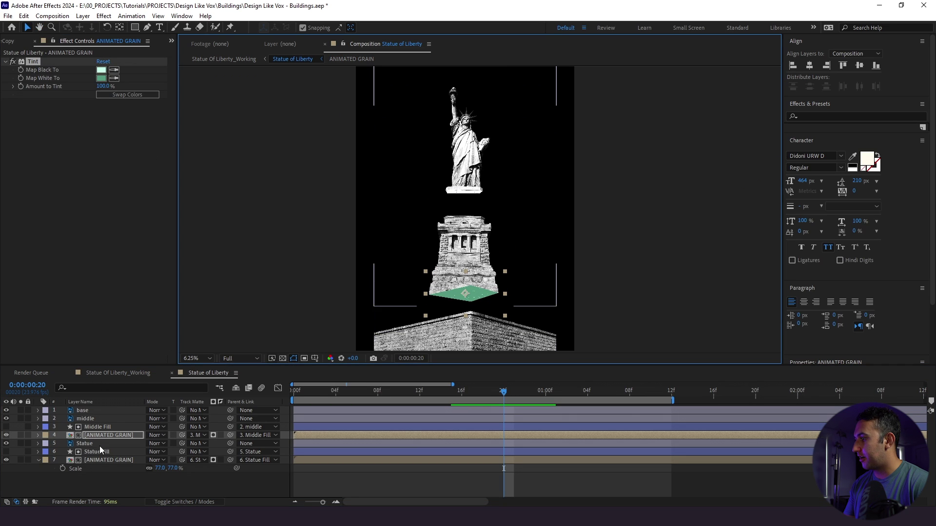
pyautogui.click(100, 460)
pyautogui.hotkey('ctrl', 'v')
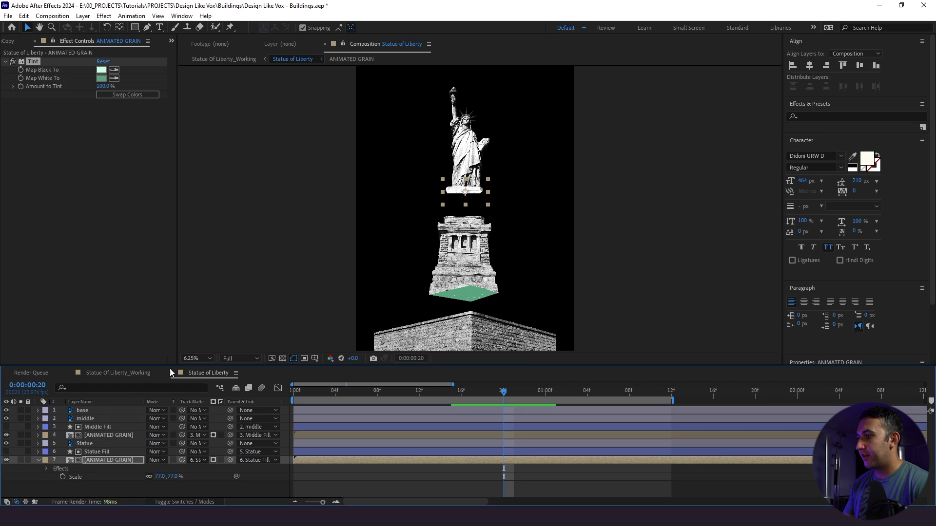
# Play back the tinted split animation from the start and close the Statue of Liberty composition.
pyautogui.scroll(4, 397, 216)
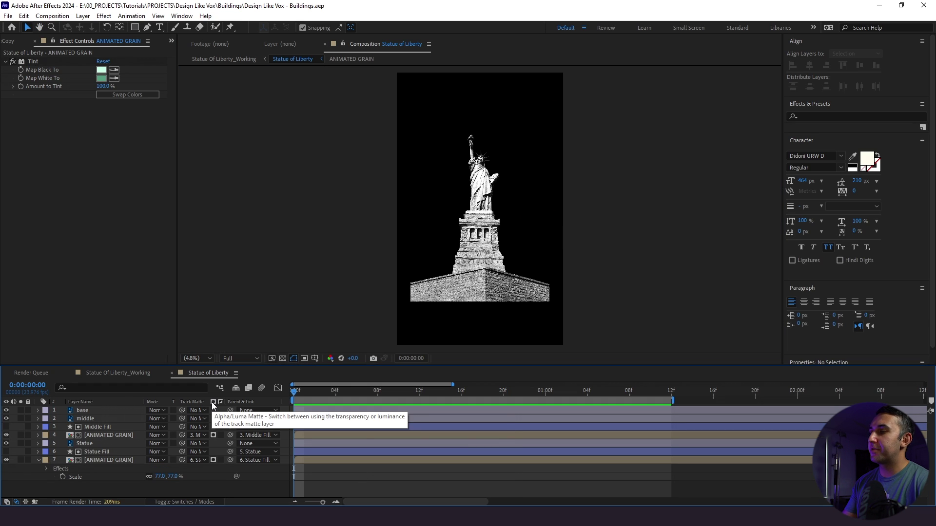
pyautogui.press('space')
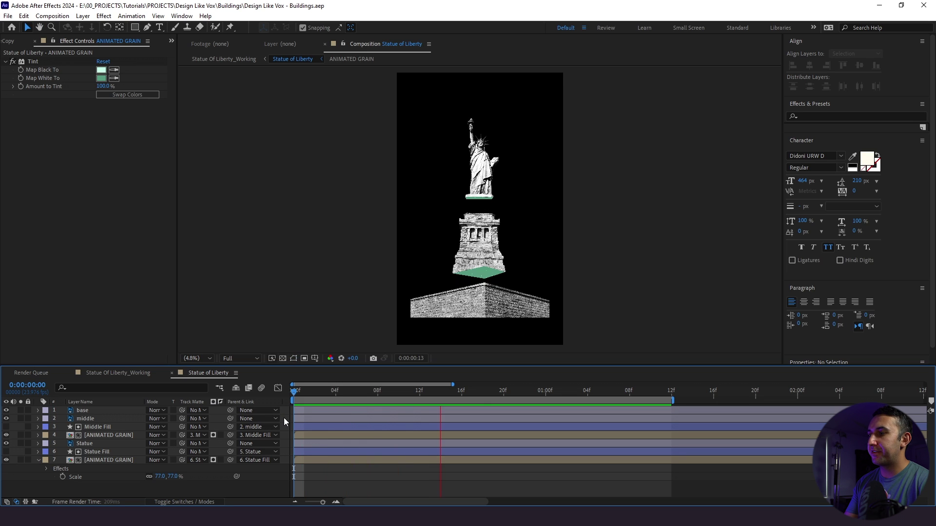
pyautogui.press('space')
pyautogui.click(171, 373)
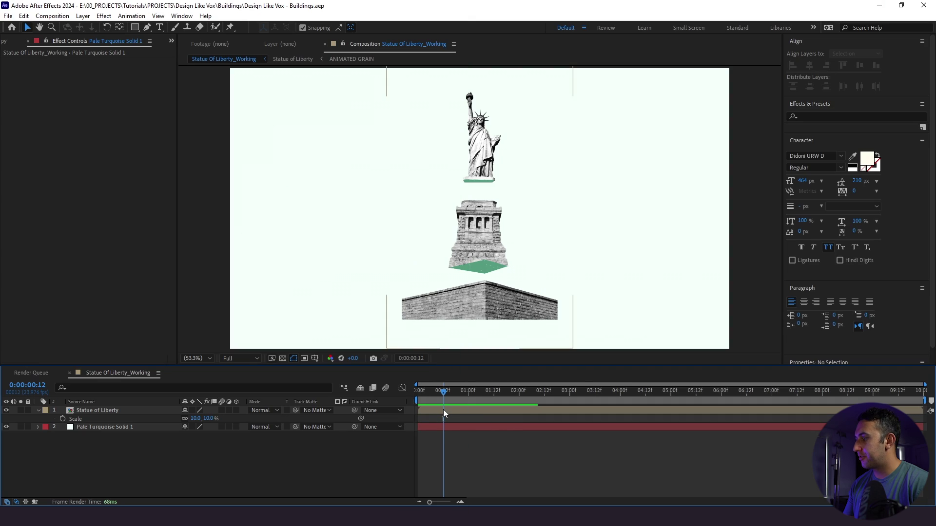
# Split the Statue of Liberty layer at frame 12 and scale the second part to 27%, framing the statue on the composition's left side.
pyautogui.click(443, 411)
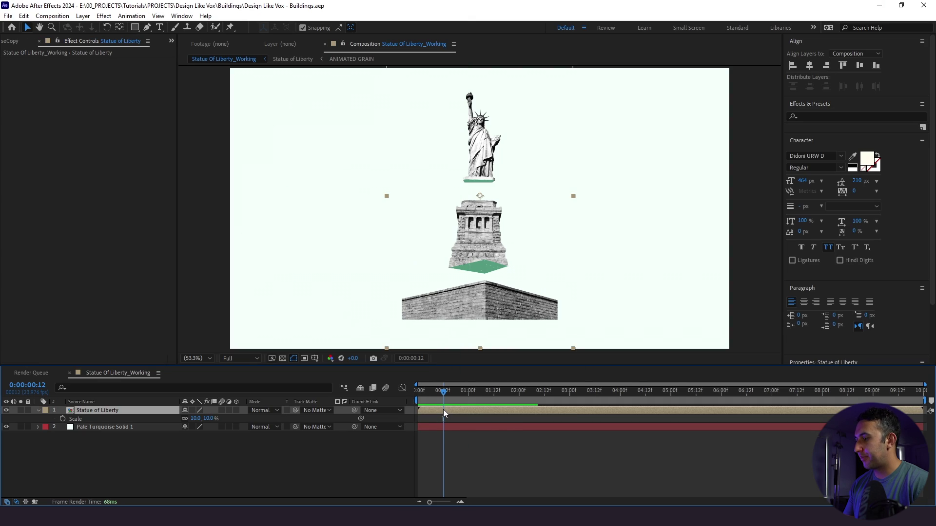
pyautogui.hotkey('ctrl', 'shift', 'd')
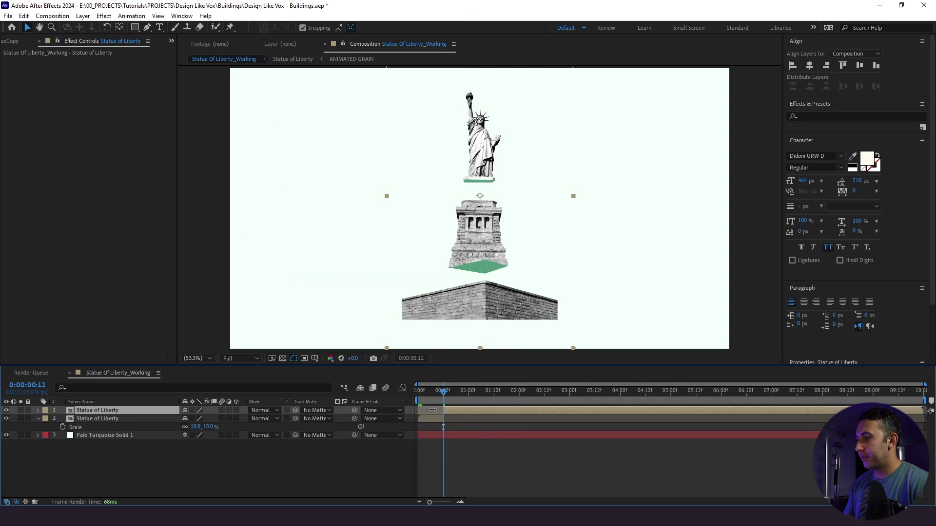
pyautogui.moveTo(195, 418); pyautogui.dragTo(427, 171)
pyautogui.click(404, 287)
pyautogui.scroll(-3, 405, 287)
pyautogui.press('s')
pyautogui.press('s')
pyautogui.press('s')
pyautogui.moveTo(199, 419); pyautogui.dragTo(184, 419)
pyautogui.moveTo(445, 244); pyautogui.dragTo(434, 189)
pyautogui.moveTo(199, 418); pyautogui.dragTo(199, 420)
pyautogui.moveTo(434, 214); pyautogui.dragTo(405, 263)
# Play back the match cut from the beginning of the composition.
pyautogui.click(562, 476)
pyautogui.hotkey('shift', '/')
pyautogui.press('space')
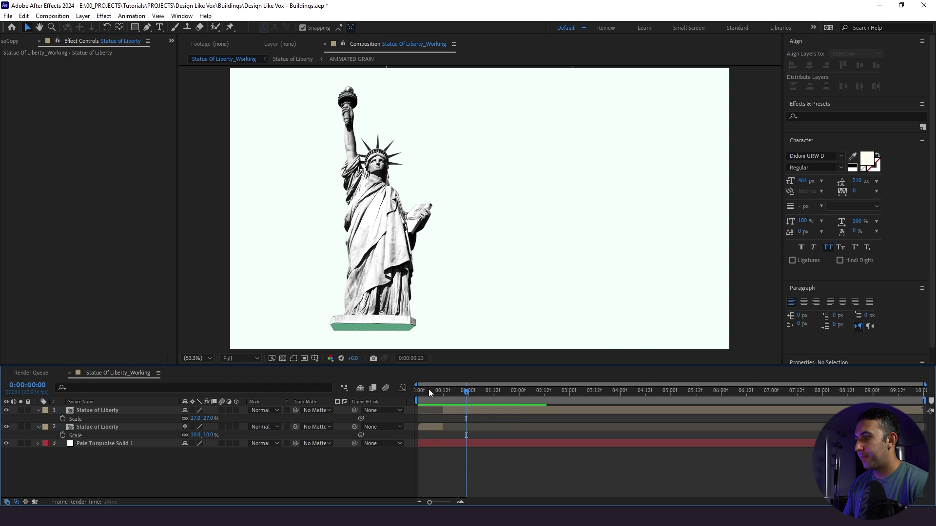
pyautogui.press('space')
# Move the cut between the two Statue of Liberty layers to frame 10 and play it back.
pyautogui.click(460, 502)
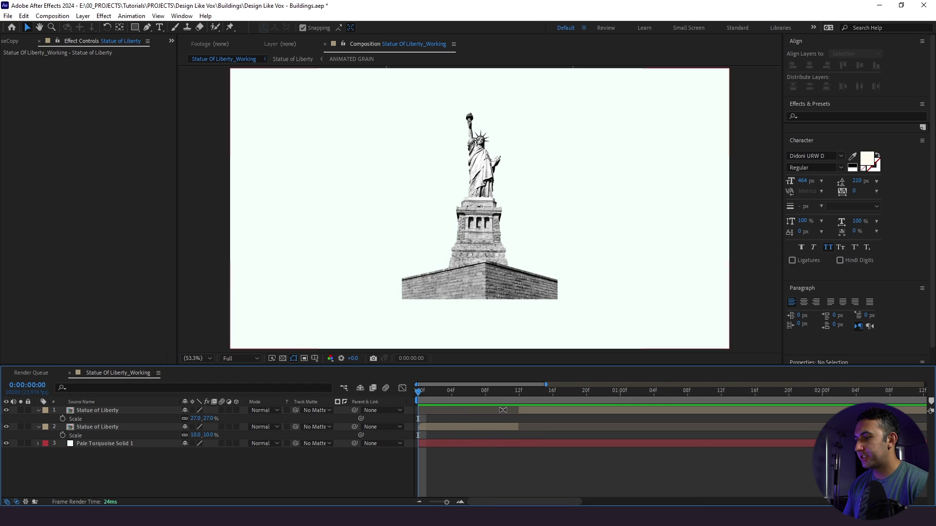
pyautogui.click(498, 393)
pyautogui.moveTo(518, 427); pyautogui.dragTo(370, 407)
pyautogui.press('space')
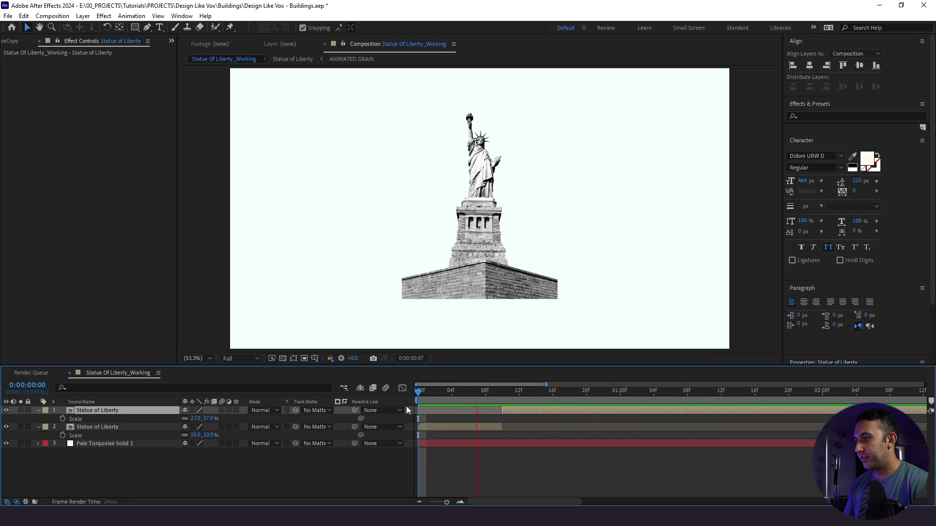
# Add Position keyframes to both Statue of Liberty layers at frame 7.
pyautogui.click(477, 393)
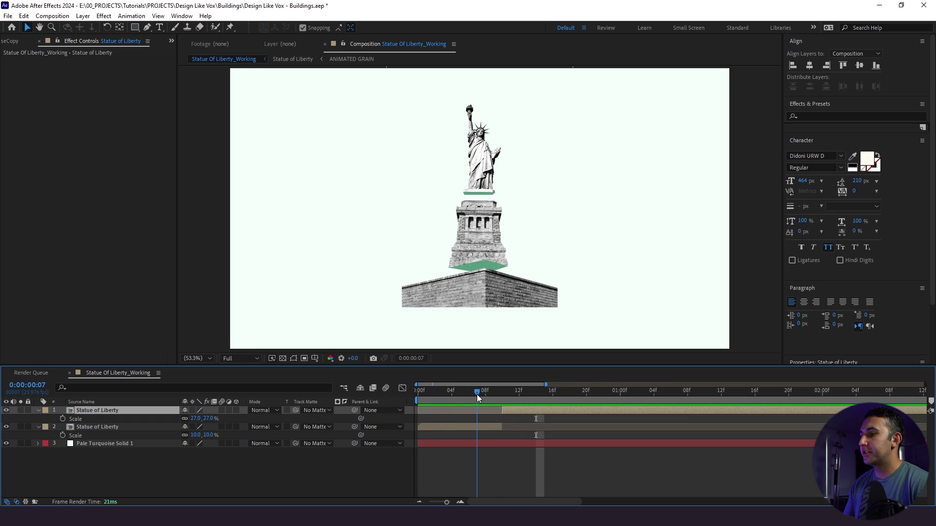
pyautogui.moveTo(477, 395); pyautogui.dragTo(478, 417)
pyautogui.click(477, 427)
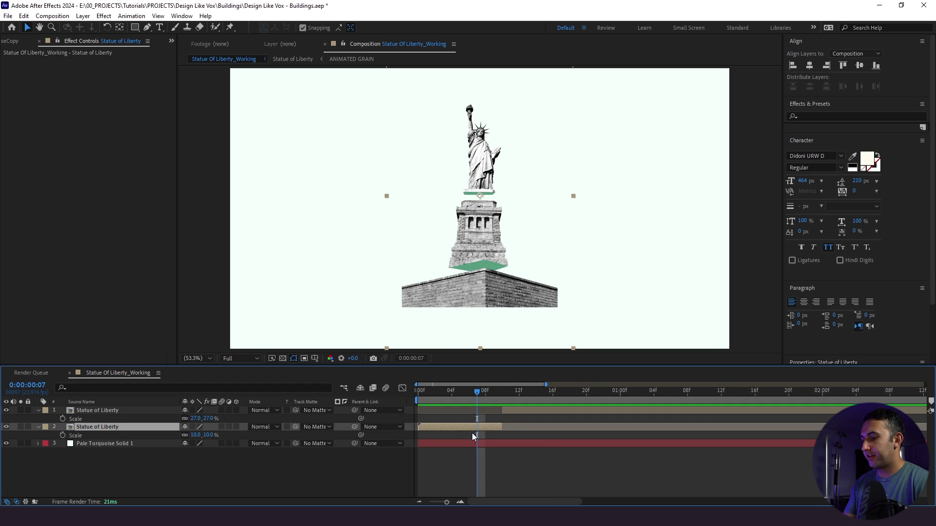
pyautogui.keyDown('shift'); pyautogui.click(122, 412); pyautogui.keyUp('shift')
pyautogui.press('p')
pyautogui.click(63, 436)
pyautogui.click(63, 419)
pyautogui.click(324, 472)
# At frame 12, keyframe the upper layer's current position and shift the lower layer left to 880, 490, and preview the movement.
pyautogui.moveTo(486, 392); pyautogui.dragTo(518, 393)
pyautogui.click(519, 411)
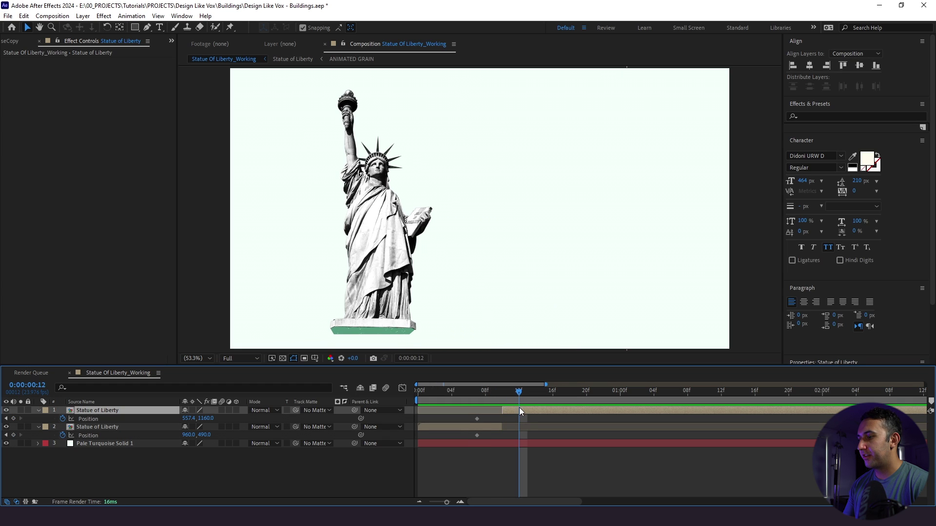
pyautogui.click(13, 418)
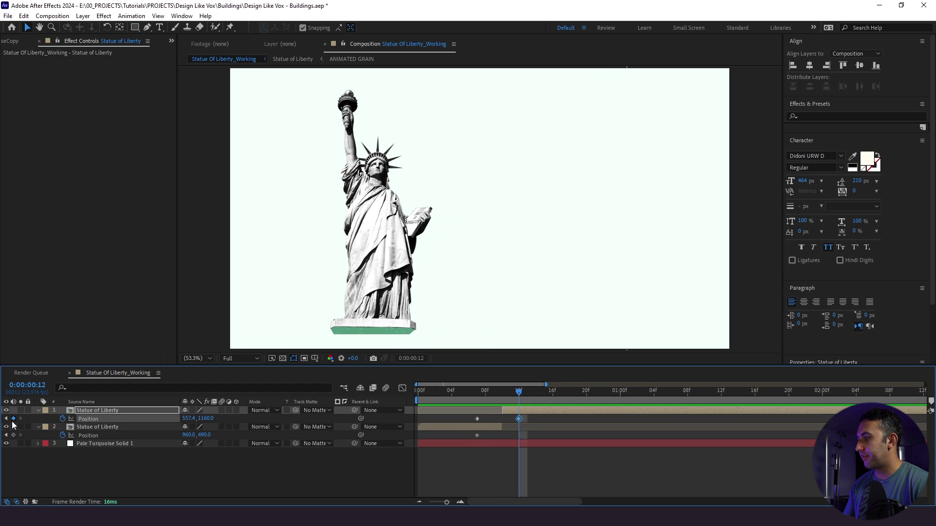
pyautogui.click(98, 427)
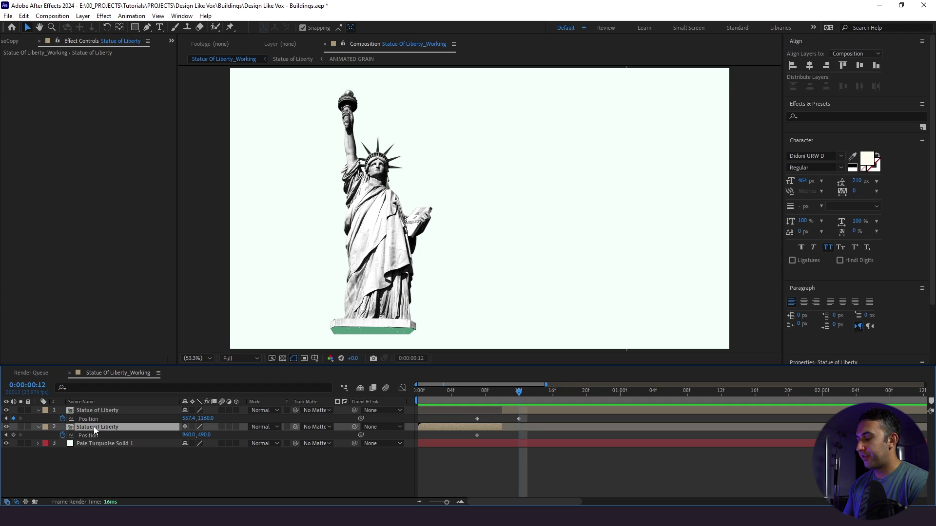
pyautogui.hotkey('shift', 'Left')
pyautogui.hotkey('shift', 'Left')
pyautogui.hotkey('shift', 'Left')
pyautogui.hotkey('shift', 'Left')
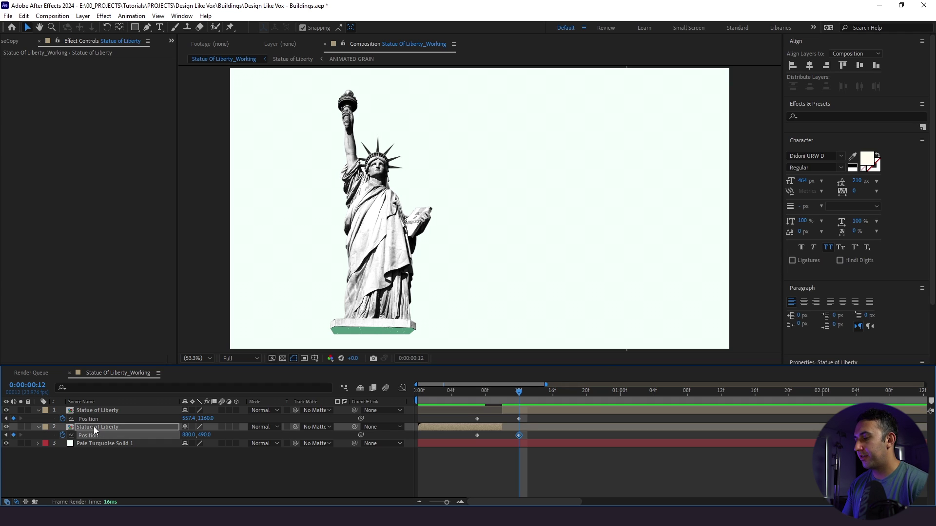
pyautogui.press('space')
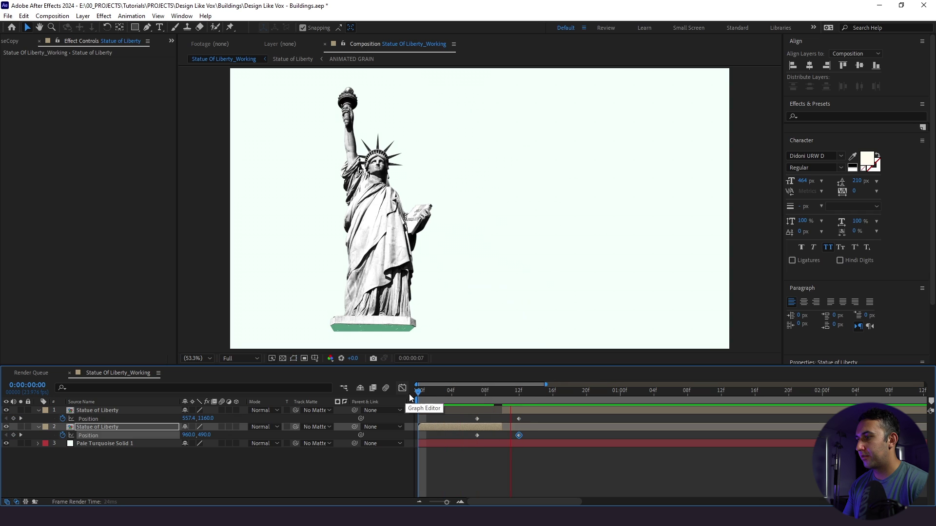
pyautogui.click(468, 391)
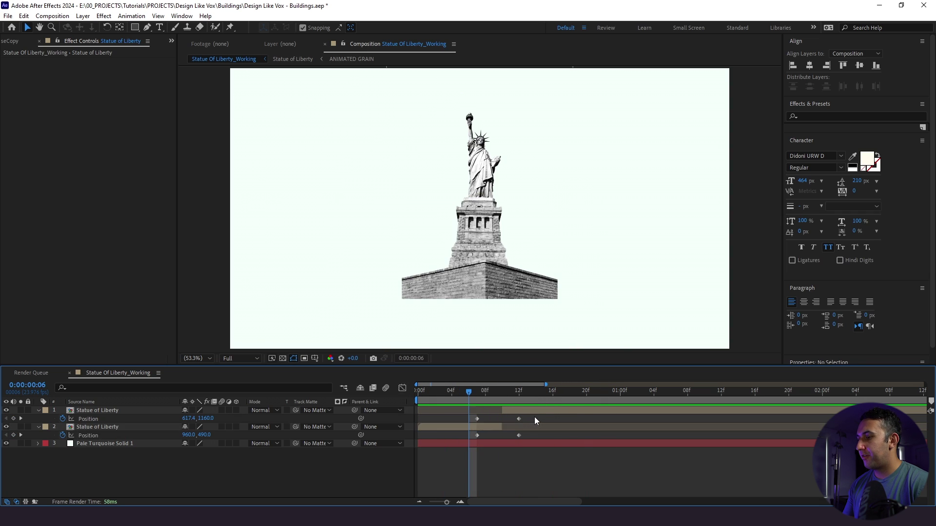
# Apply Easy Ease to all the Position keyframes on both Statue of Liberty layers.
pyautogui.moveTo(533, 418); pyautogui.dragTo(465, 434)
pyautogui.press('F9')
pyautogui.click(522, 471)
# Strengthen the ease into the ending Position keyframes of both Statue of Liberty layers in the speed graph.
pyautogui.click(519, 419)
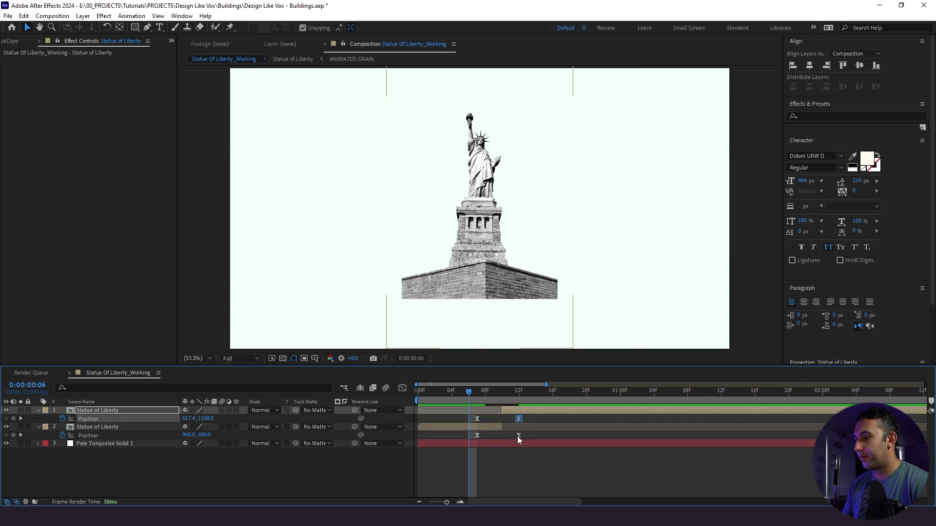
pyautogui.keyDown('shift'); pyautogui.click(519, 435); pyautogui.keyUp('shift')
pyautogui.click(401, 388)
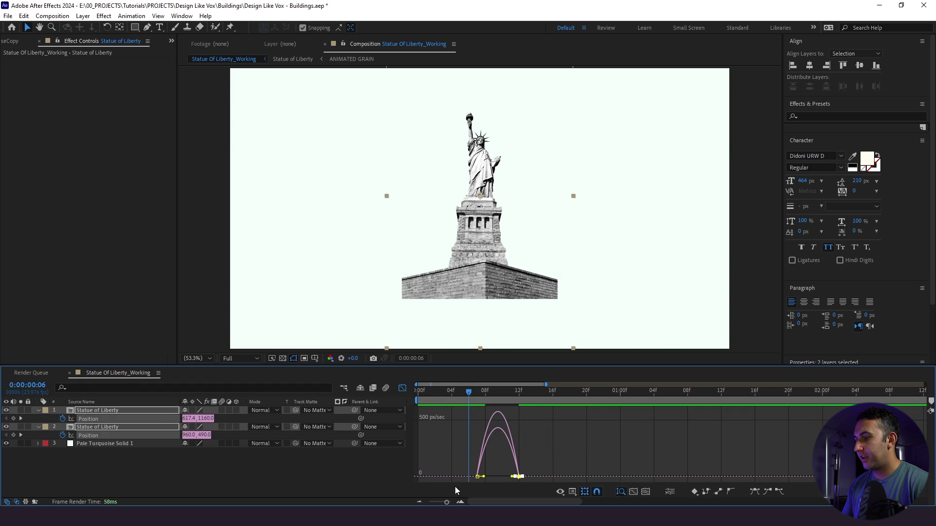
pyautogui.click(460, 502)
pyautogui.moveTo(555, 477); pyautogui.dragTo(499, 476)
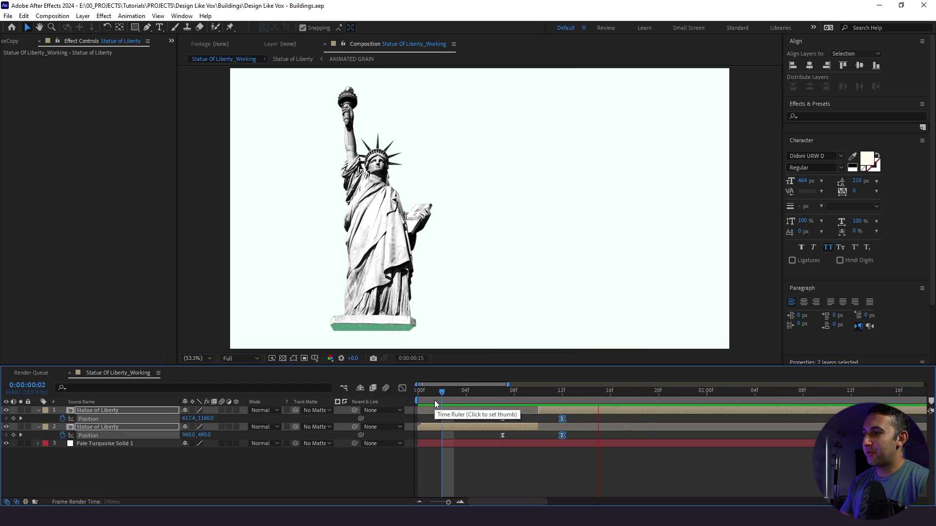
# Play back the eased match cut and scrub through it from the start of the composition.
pyautogui.click(448, 392)
pyautogui.press('space')
pyautogui.click(447, 395)
pyautogui.moveTo(447, 394); pyautogui.dragTo(408, 424)
pyautogui.press('space')
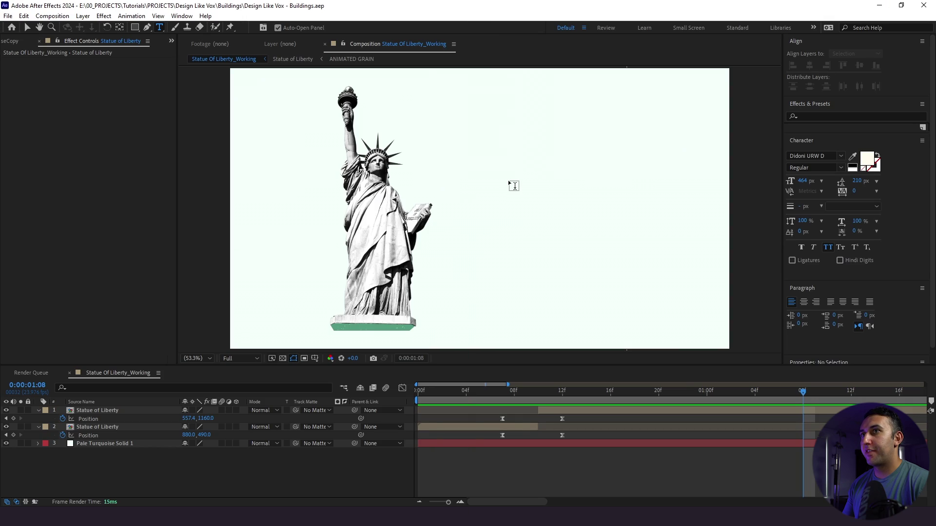
# Add the text "statue of liberty" beside the statue and fill it with the green sampled from the statue's base.
pyautogui.click(510, 184)
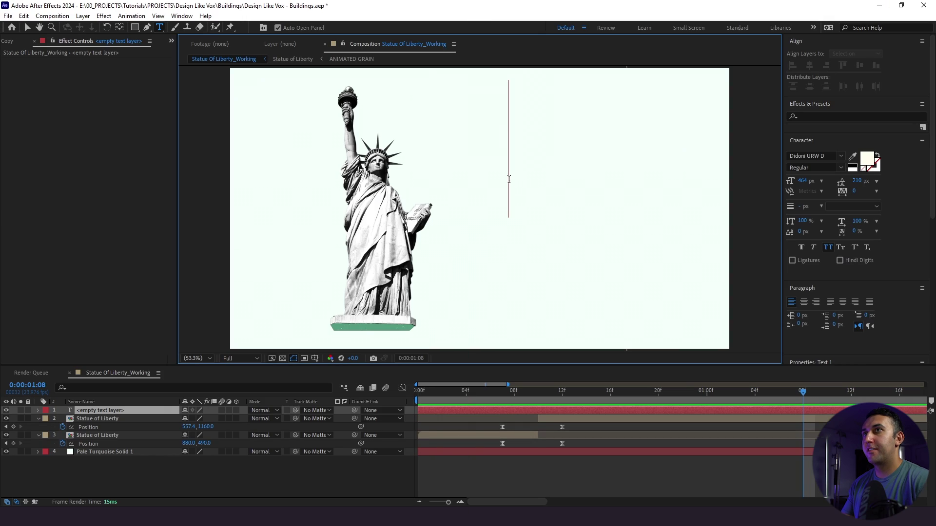
pyautogui.write('statue of liberty')
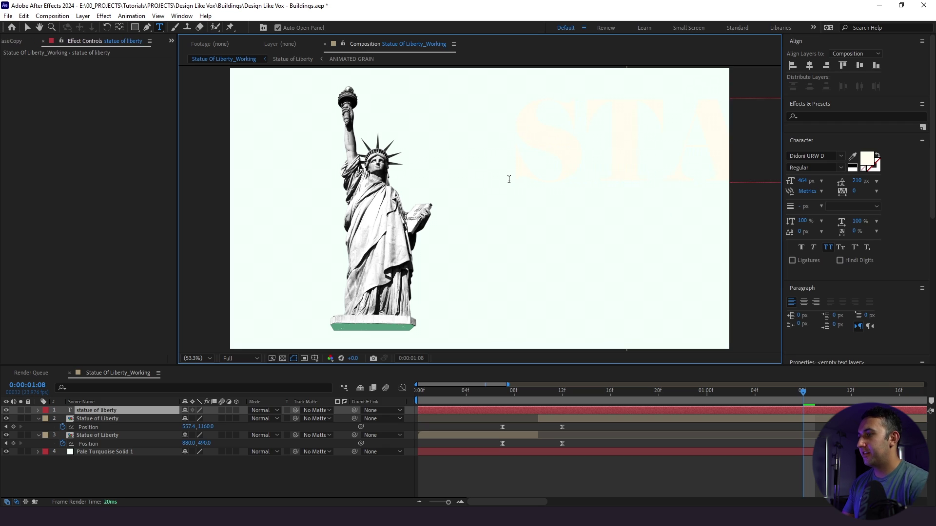
pyautogui.doubleClick(116, 410)
pyautogui.click(853, 157)
pyautogui.click(403, 327)
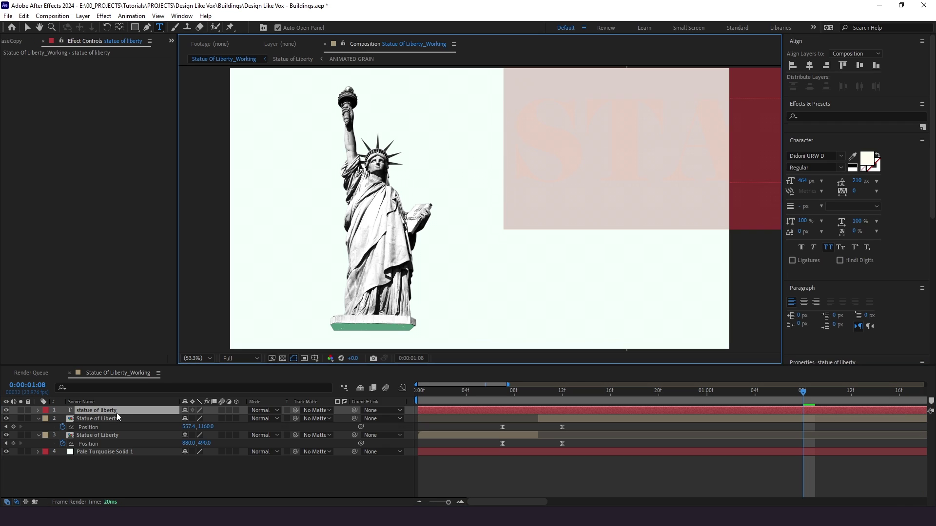
# Reduce the title text to 91 px and place it in the empty space to the right of the statue.
pyautogui.moveTo(802, 180); pyautogui.dragTo(620, 210)
pyautogui.click(28, 27)
pyautogui.moveTo(556, 166); pyautogui.dragTo(504, 189)
# Change the title's fill color to a darker green.
pyautogui.click(866, 158)
pyautogui.click(721, 319)
pyautogui.click(841, 236)
# Nudge the title layer down and slightly left beside the statue.
pyautogui.click(154, 417)
pyautogui.click(154, 411)
pyautogui.hotkey('shift', 'Down')
pyautogui.hotkey('shift', 'Down')
pyautogui.hotkey('shift', 'Left')
# Duplicate the title layer, move the copy down below the original and change its text to "assembled in 1884".
pyautogui.click(121, 413)
pyautogui.hotkey('ctrl', 'd')
pyautogui.hotkey('shift', 'Down')
pyautogui.hotkey('shift', 'Down')
pyautogui.hotkey('shift', 'Down')
pyautogui.hotkey('shift', 'Down')
pyautogui.hotkey('shift', 'Down')
pyautogui.hotkey('shift', 'Down')
pyautogui.hotkey('shift', 'Down')
pyautogui.hotkey('shift', 'Down')
pyautogui.hotkey('shift', 'Down')
pyautogui.hotkey('shift', 'Down')
pyautogui.hotkey('shift', 'Down')
pyautogui.hotkey('shift', 'Down')
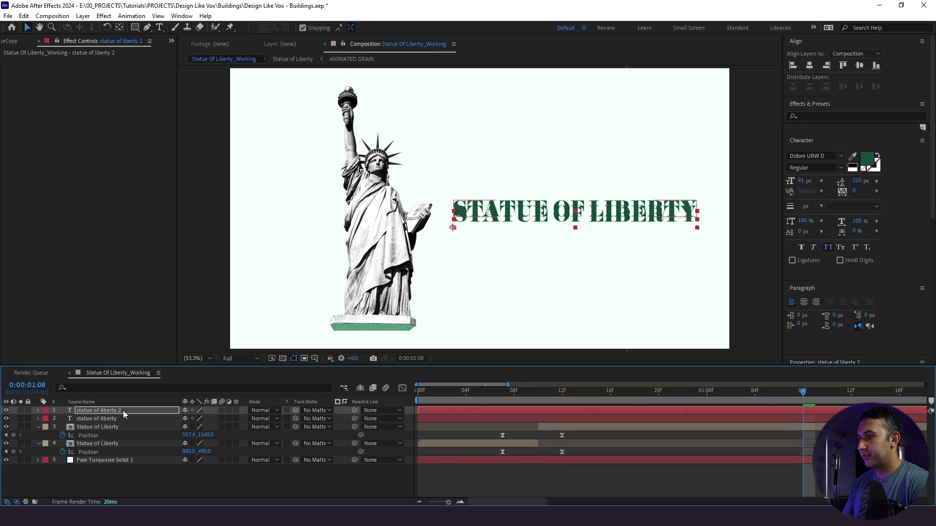
pyautogui.doubleClick(122, 410)
pyautogui.write('assembled in 1884')
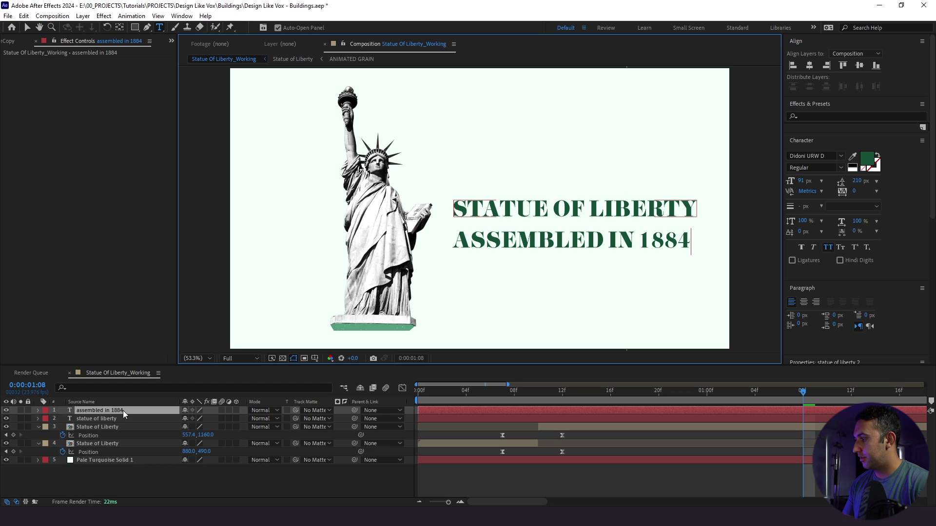
# Set the "assembled in 1884" text to 60 px and apply Faux Italic.
pyautogui.hotkey('ctrl', 'a')
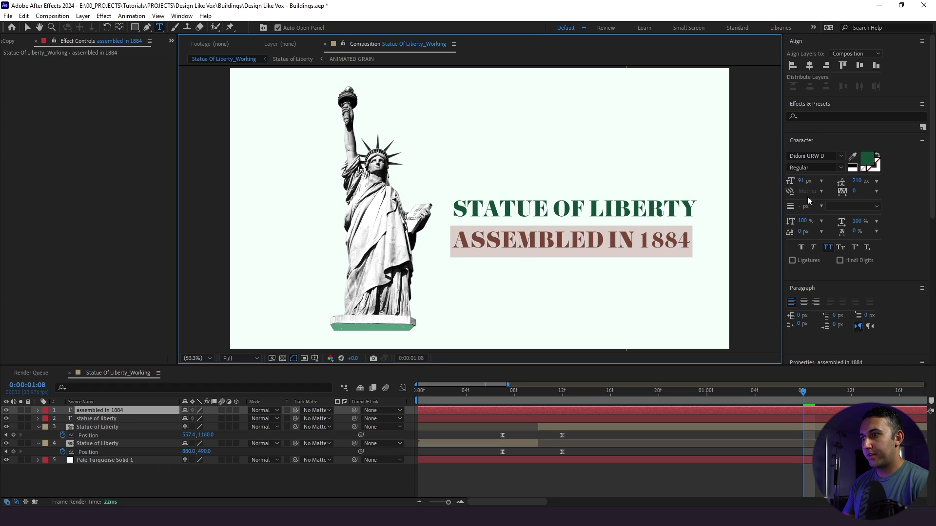
pyautogui.moveTo(808, 185); pyautogui.dragTo(795, 197)
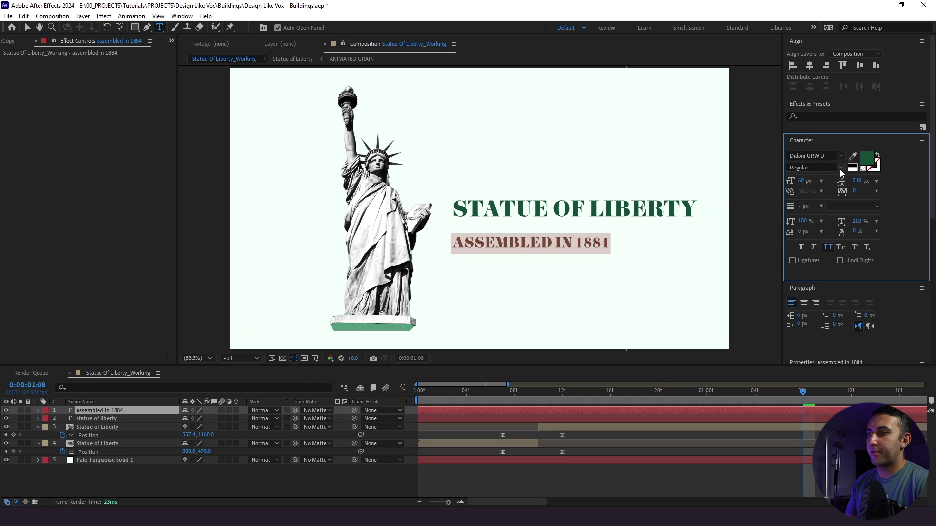
pyautogui.click(813, 249)
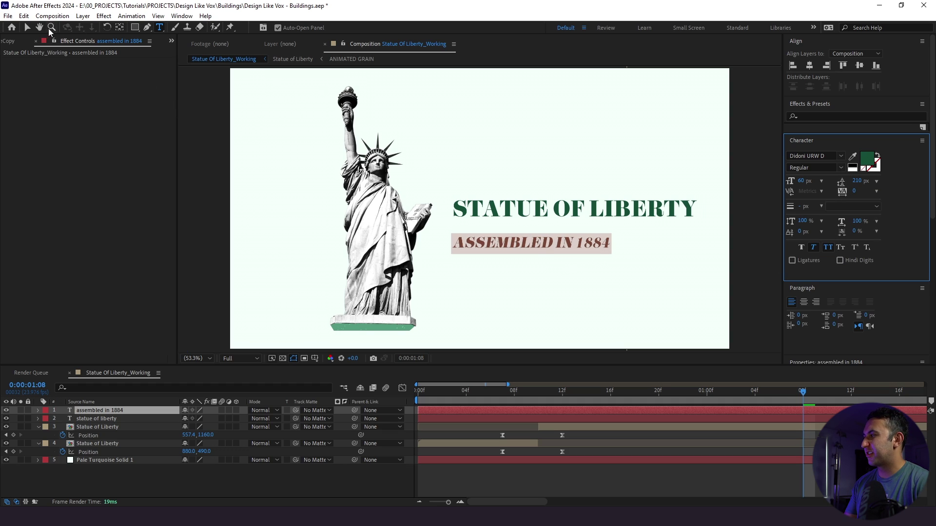
# Nudge the "assembled in 1884" layer right so it is indented beneath the title.
pyautogui.click(26, 28)
pyautogui.click(98, 410)
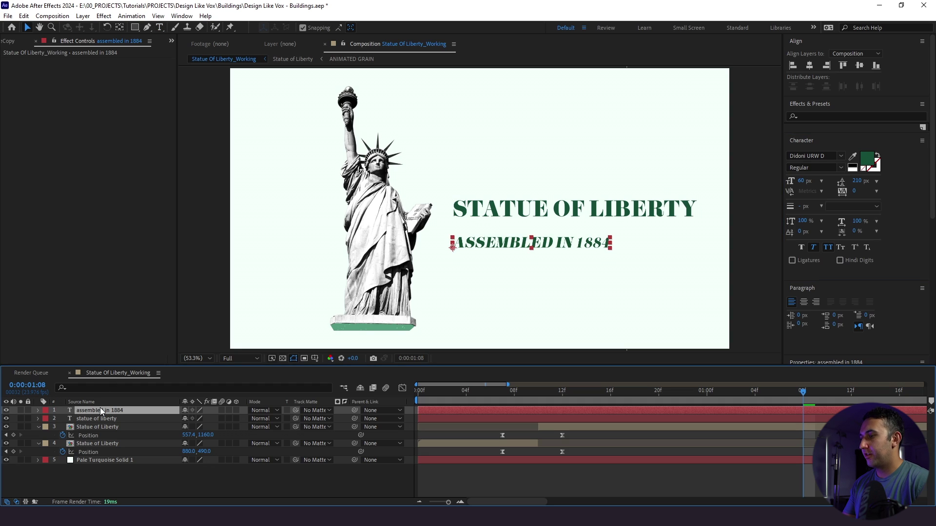
pyautogui.hotkey('shift', 'Right')
pyautogui.hotkey('shift', 'Right')
pyautogui.hotkey('shift', 'Right')
pyautogui.hotkey('shift', 'Right')
pyautogui.hotkey('shift', 'Right')
pyautogui.hotkey('shift', 'Right')
pyautogui.hotkey('shift', 'Right')
pyautogui.hotkey('shift', 'Right')
pyautogui.hotkey('shift', 'Right')
pyautogui.hotkey('shift', 'Right')
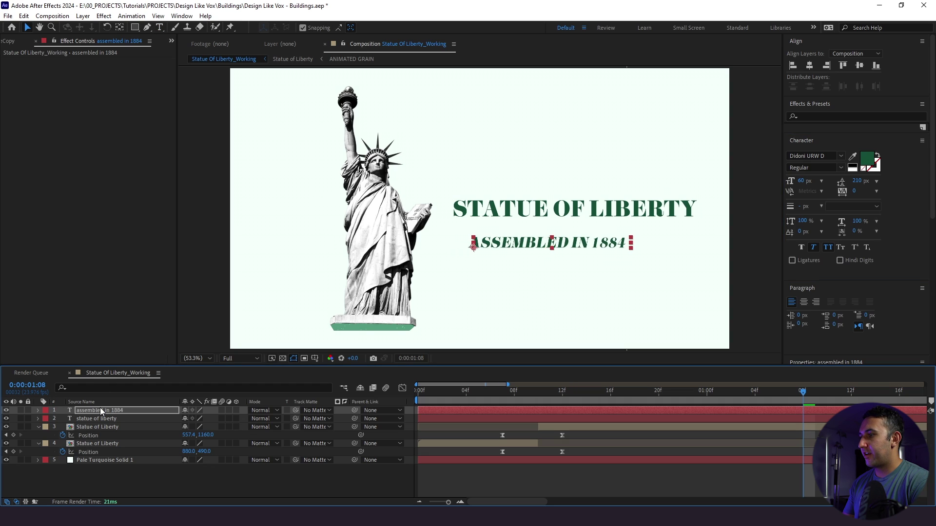
pyautogui.hotkey('shift', 'Right')
pyautogui.hotkey('shift', 'Right')
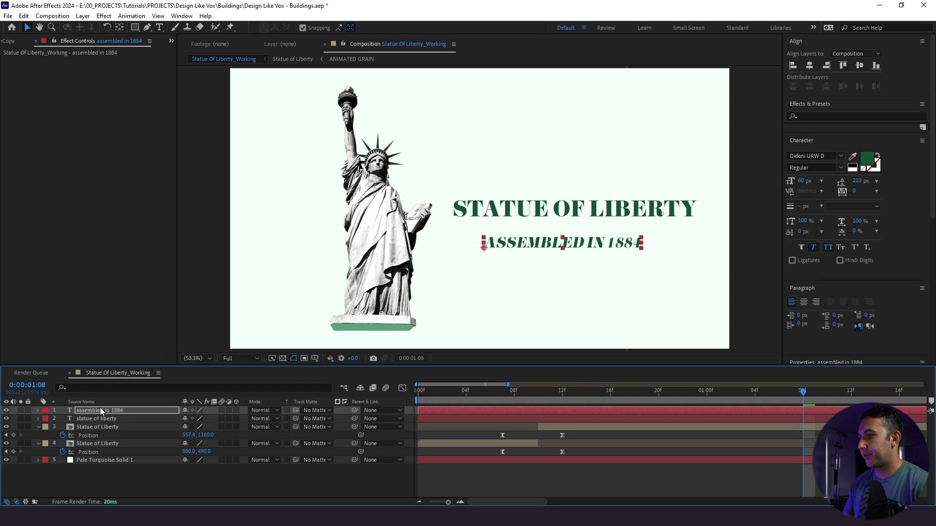
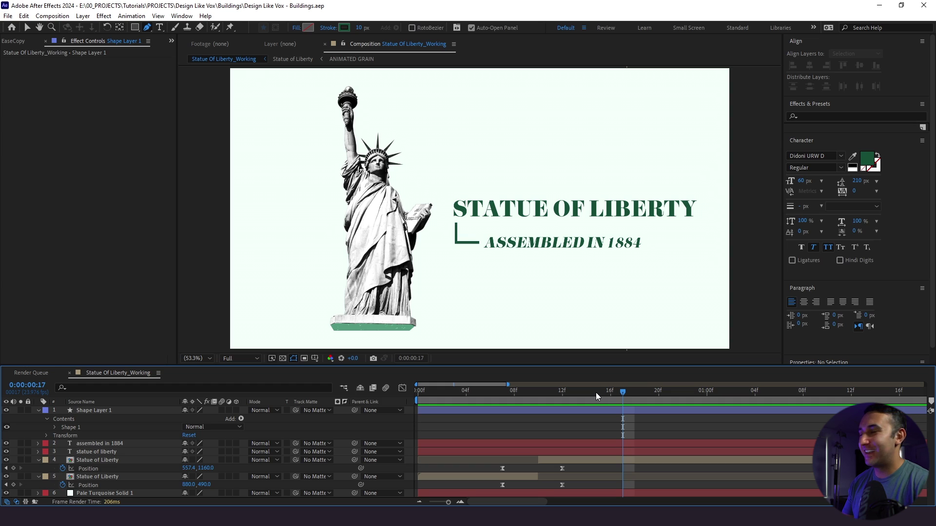
# Add Position keyframes to the "statue of liberty" text layer at frames 12 and 20.
pyautogui.click(112, 456)
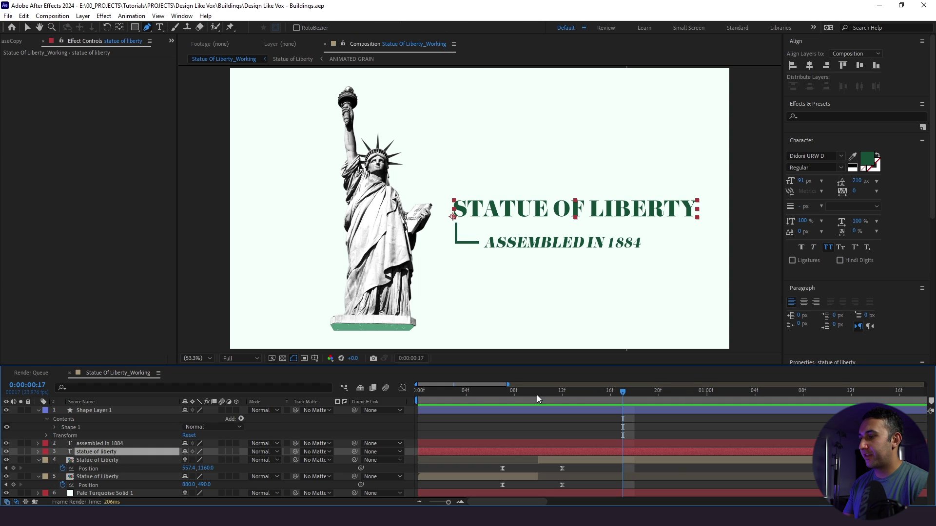
pyautogui.moveTo(525, 394); pyautogui.dragTo(514, 394)
pyautogui.press('space')
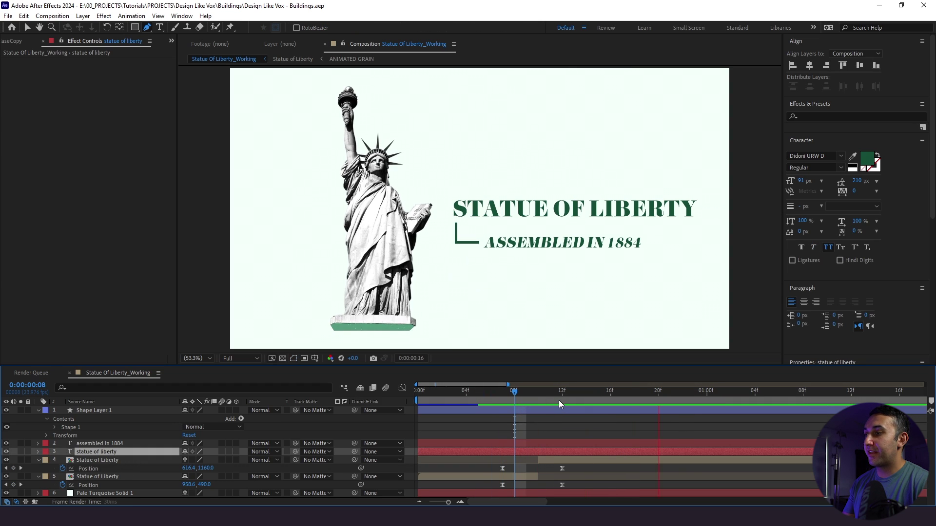
pyautogui.press('p')
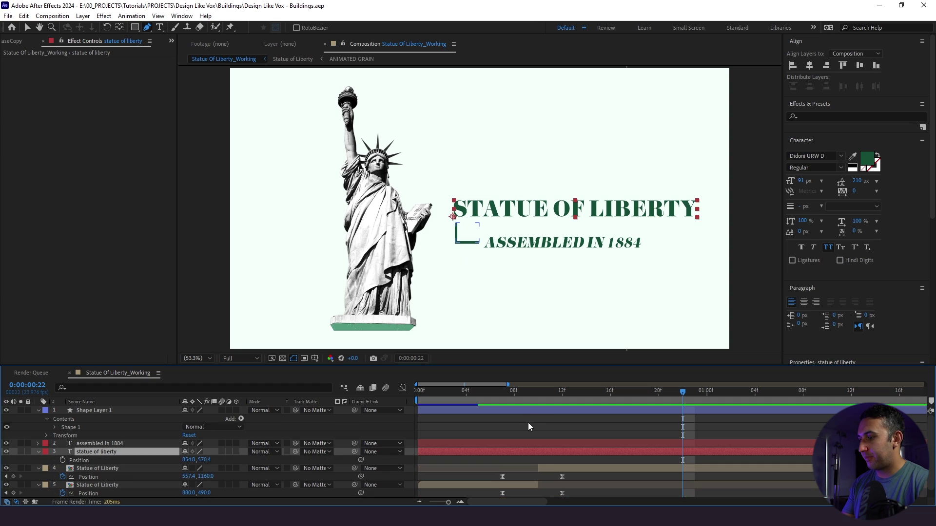
pyautogui.click(570, 394)
pyautogui.hotkey('alt', 'shift', 'p')
pyautogui.moveTo(570, 393); pyautogui.dragTo(658, 394)
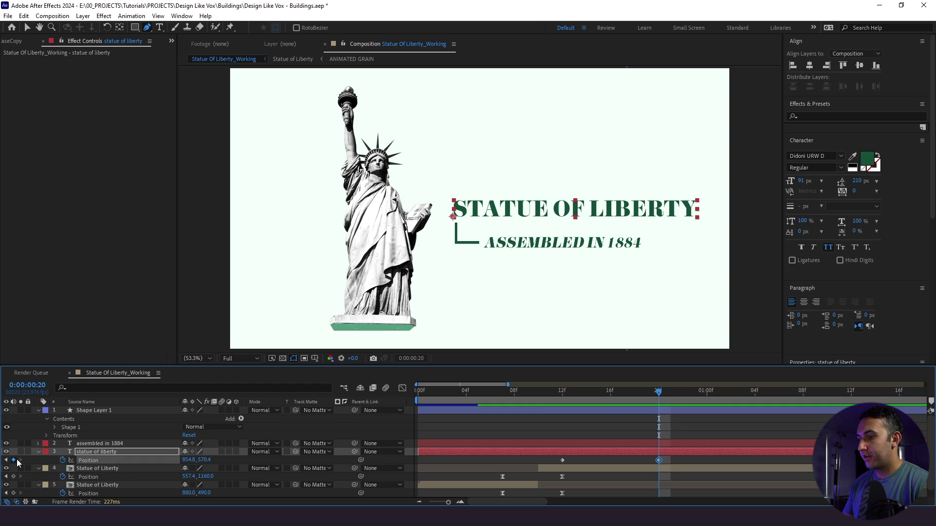
# Shift the title 100 px right at its frame 12 Position keyframe and preview the slide-in.
pyautogui.press('j')
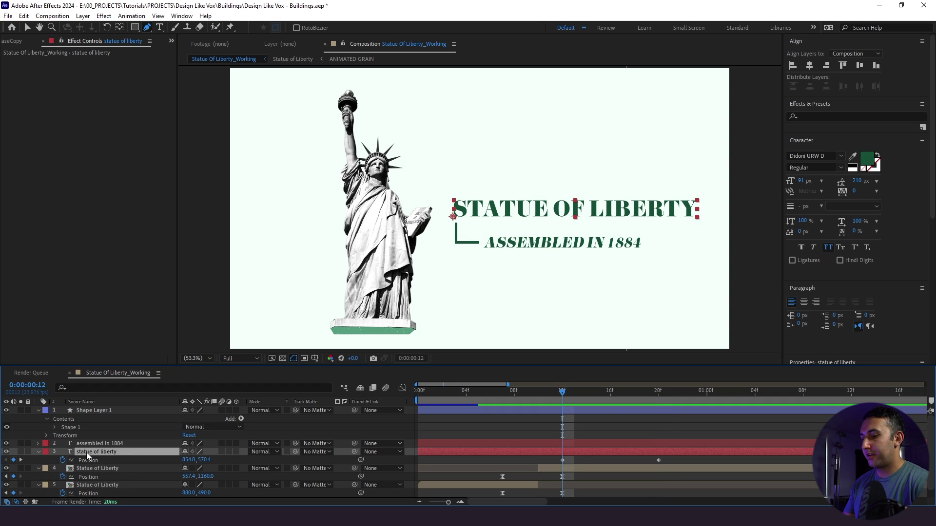
pyautogui.hotkey('shift', 'Right')
pyautogui.hotkey('shift', 'Right')
pyautogui.hotkey('shift', 'Right')
pyautogui.hotkey('shift', 'Right')
pyautogui.hotkey('shift', 'Right')
pyautogui.hotkey('shift', 'Right')
pyautogui.hotkey('shift', 'Right')
pyautogui.hotkey('shift', 'Right')
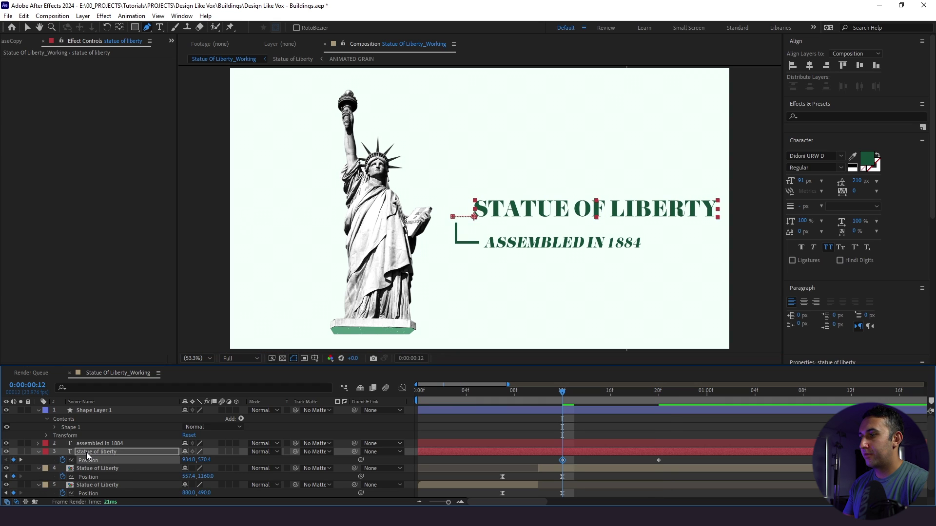
pyautogui.hotkey('shift', 'Right')
pyautogui.hotkey('shift', 'Right')
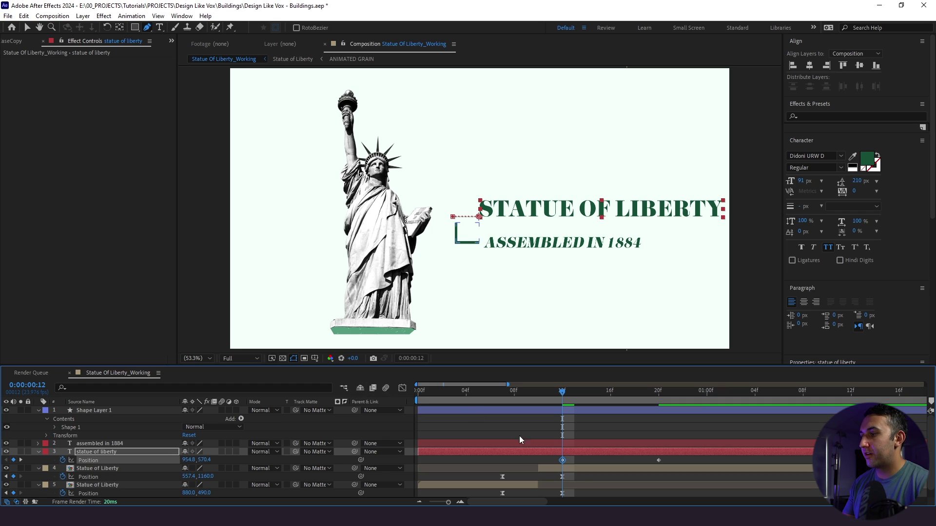
pyautogui.click(587, 462)
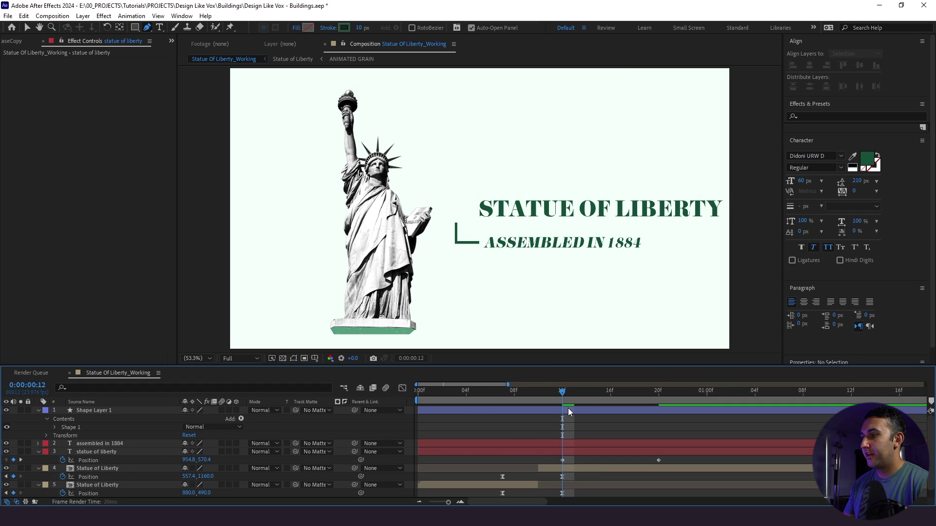
pyautogui.press('space')
pyautogui.press('space')
# Apply Easy Ease to both title Position keyframes and greatly lengthen the last keyframe's incoming influence in the speed graph.
pyautogui.moveTo(675, 456); pyautogui.dragTo(548, 463)
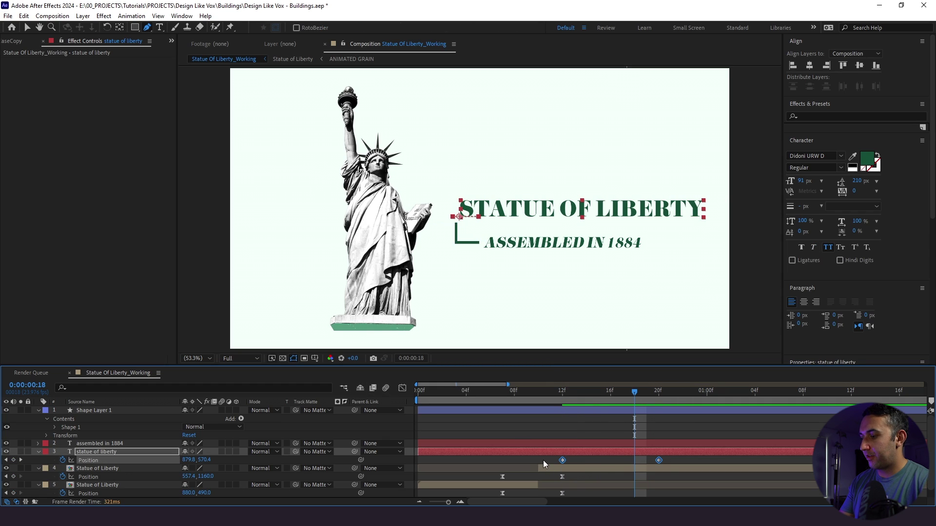
pyautogui.press('F9')
pyautogui.click(659, 460)
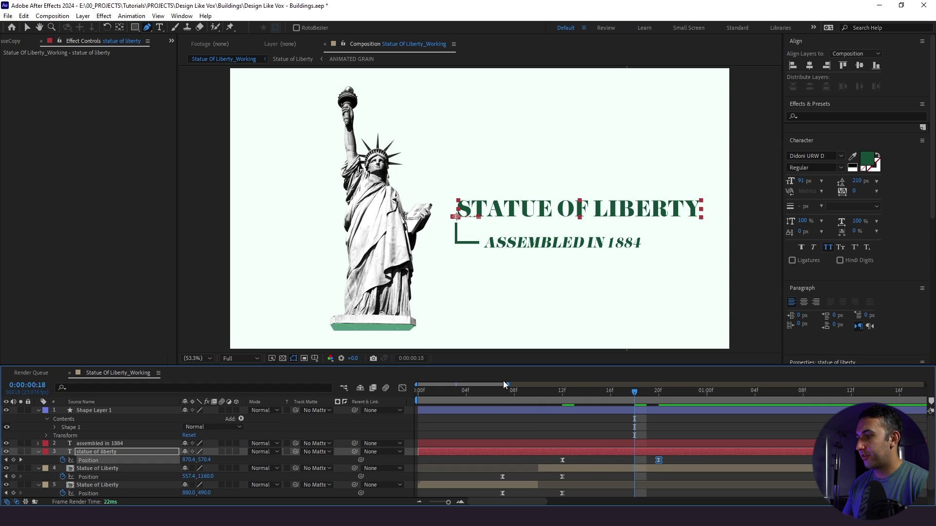
pyautogui.click(402, 389)
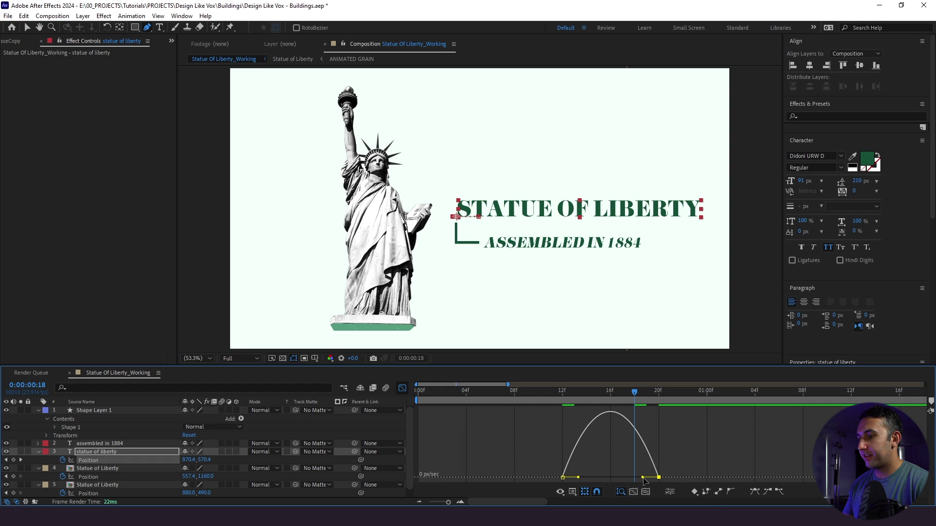
pyautogui.moveTo(643, 478); pyautogui.dragTo(565, 480)
pyautogui.click(402, 389)
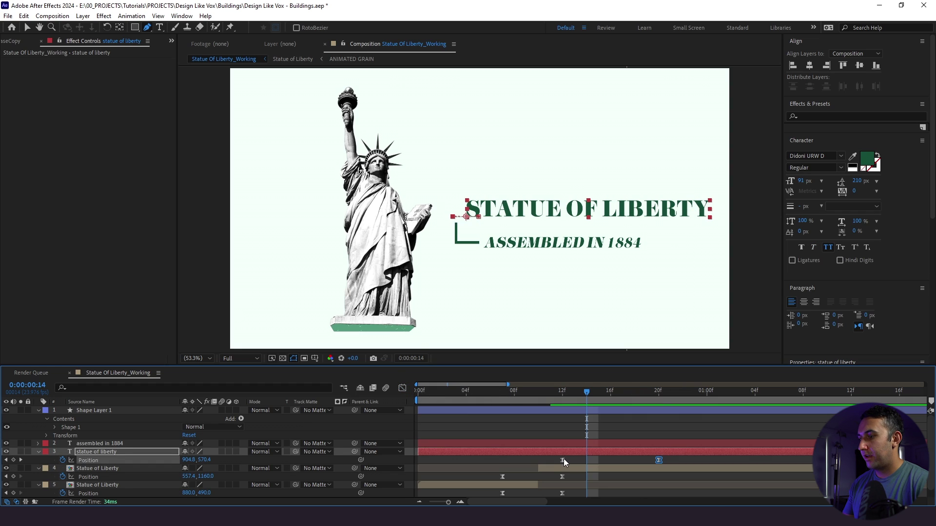
# Trim the start of the "statue of liberty" text layer to frame 14 and check how it appears mid-move.
pyautogui.click(592, 453)
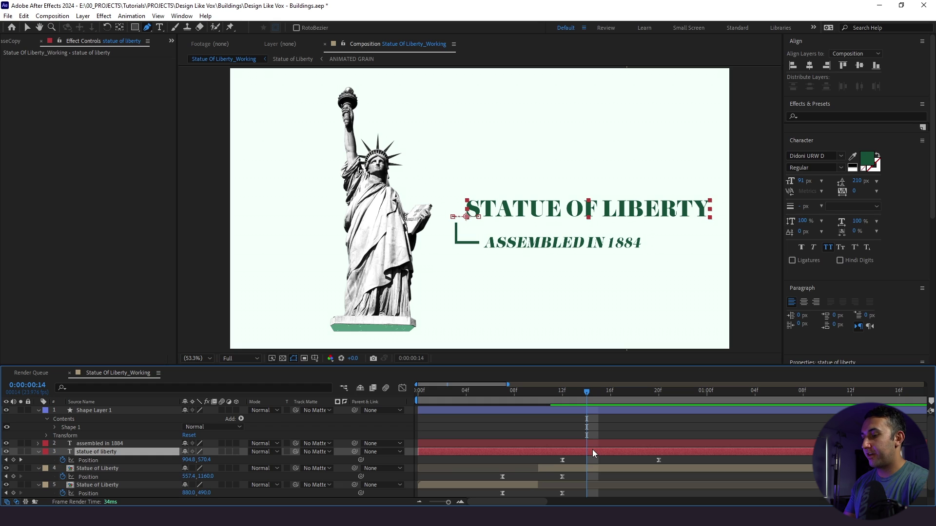
pyautogui.hotkey('alt', '[')
pyautogui.click(556, 398)
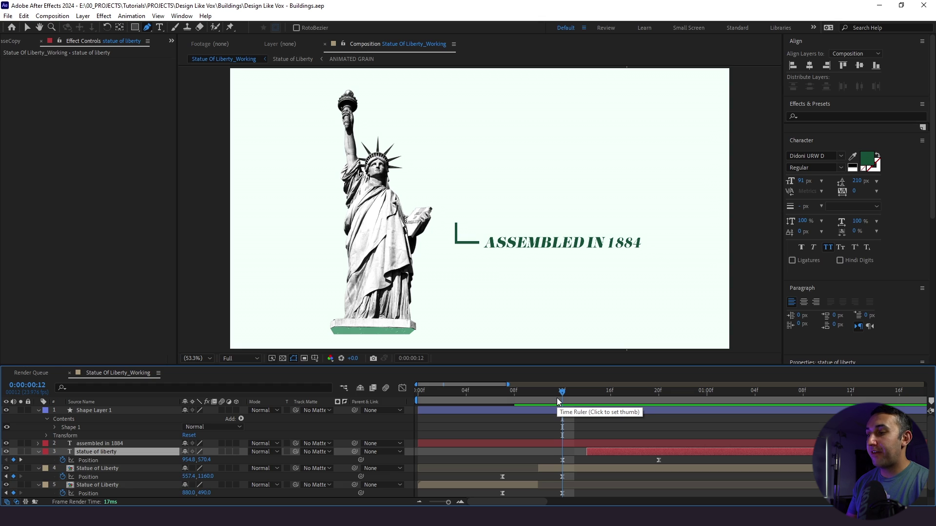
pyautogui.moveTo(556, 398); pyautogui.dragTo(587, 410)
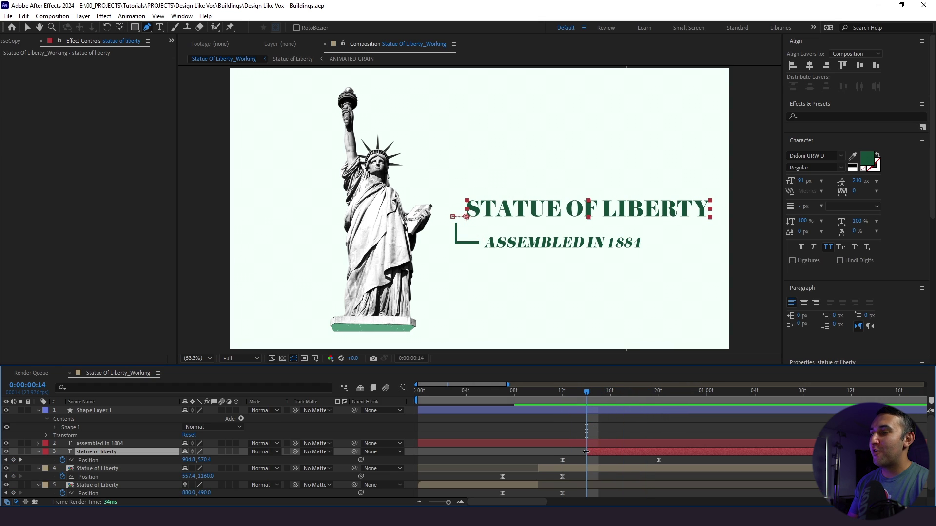
pyautogui.moveTo(580, 401)
pyautogui.mouseDown()
pyautogui.moveTo(537, 408)
pyautogui.moveTo(575, 413)
pyautogui.moveTo(552, 396)
pyautogui.moveTo(575, 389)
pyautogui.moveTo(565, 393)
pyautogui.mouseUp()
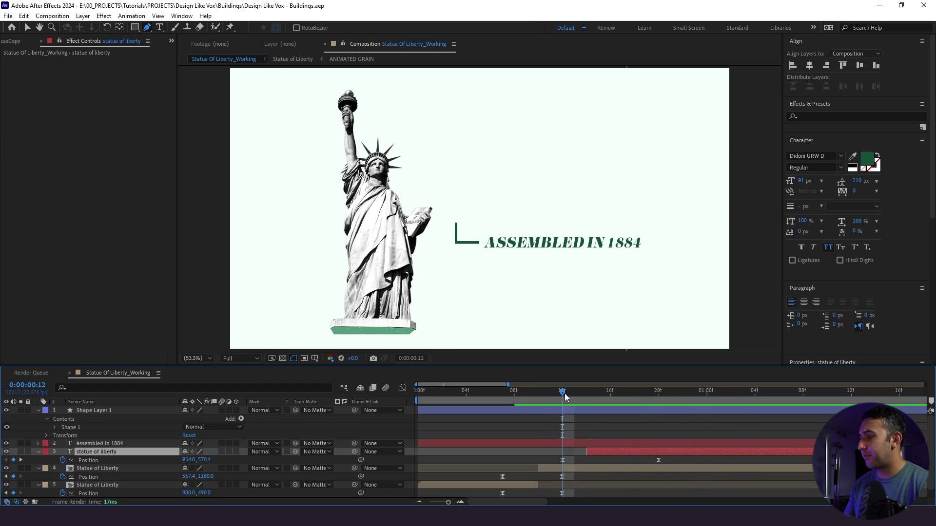
# Add Position keyframes to the "assembled in 1884" layer at frames 12 and 20.
pyautogui.click(107, 444)
pyautogui.press('p')
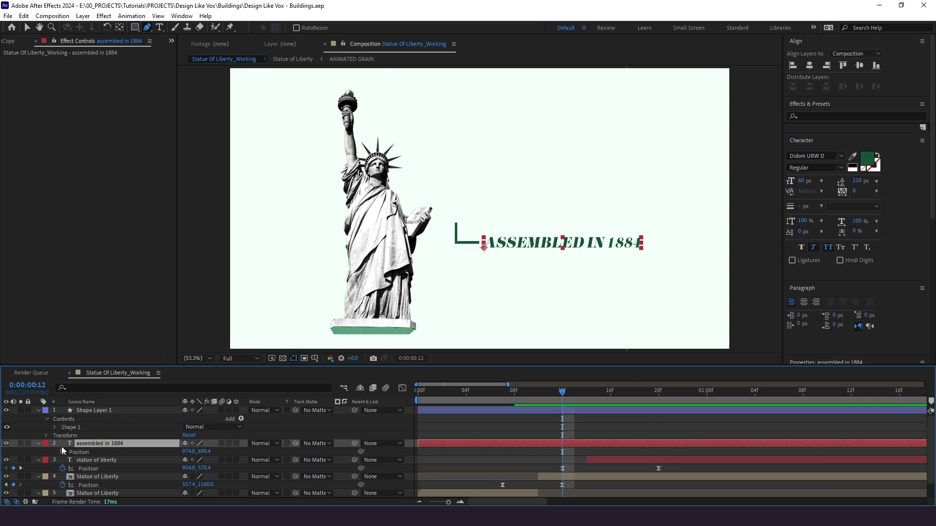
pyautogui.click(62, 452)
pyautogui.press('k')
pyautogui.click(13, 452)
# Shift the "assembled in 1884" text 100 px right at its frame 12 Position keyframe.
pyautogui.press('j')
pyautogui.hotkey('shift', 'Right')
pyautogui.hotkey('shift', 'Right')
pyautogui.hotkey('shift', 'Right')
pyautogui.hotkey('shift', 'Right')
pyautogui.hotkey('shift', 'Right')
# Easy Ease both "assembled in 1884" Position keyframes and lengthen the last one's incoming influence in the speed graph.
pyautogui.click(147, 453)
pyautogui.press('F9')
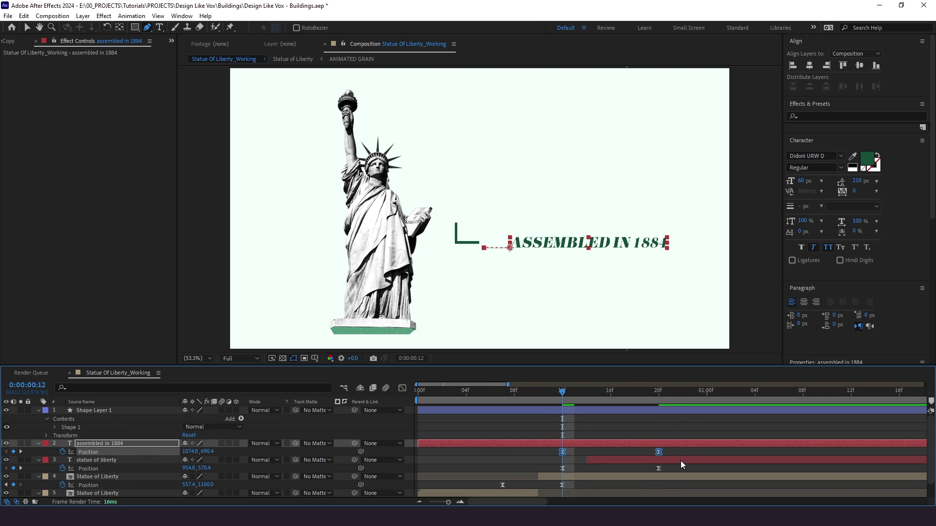
pyautogui.hotkey('shift', 'F3')
pyautogui.moveTo(643, 477); pyautogui.dragTo(596, 478)
pyautogui.click(27, 27)
pyautogui.click(402, 389)
# Trim the "assembled in 1884" layer's start to frame 14, then slide the whole layer three frames later to start at frame 17.
pyautogui.moveTo(562, 393); pyautogui.dragTo(582, 399)
pyautogui.click(601, 443)
pyautogui.hotkey('alt', '[')
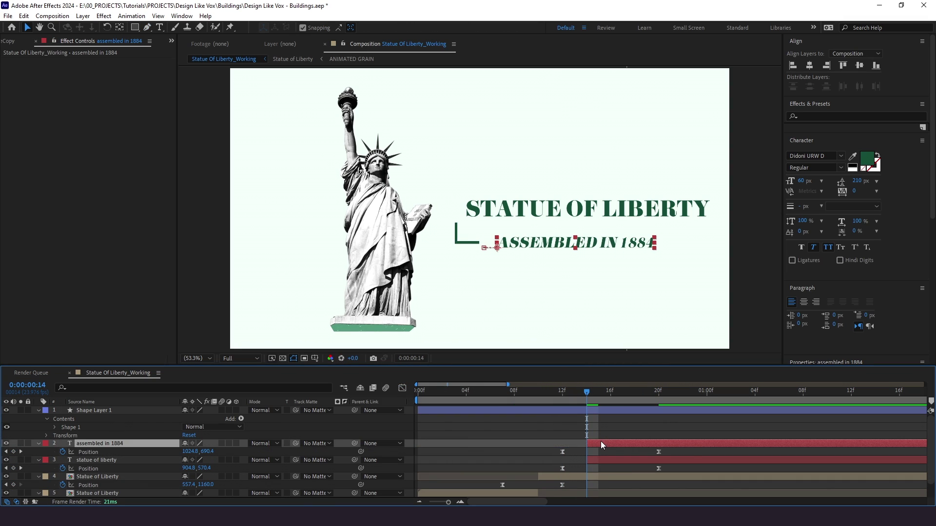
pyautogui.moveTo(602, 443); pyautogui.dragTo(638, 444)
pyautogui.moveTo(587, 393); pyautogui.dragTo(469, 416)
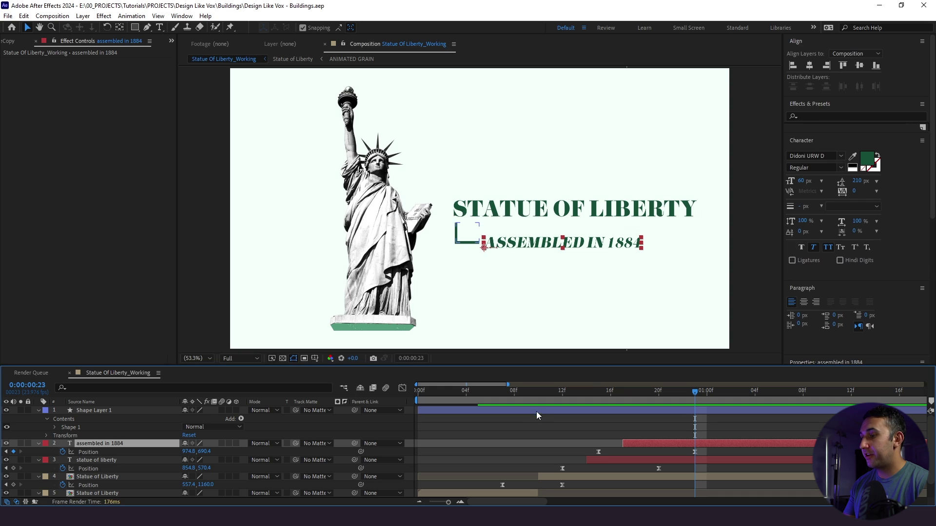
# Rename the L-shaped line's shape layer as "Line 1".
pyautogui.click(536, 410)
pyautogui.click(550, 390)
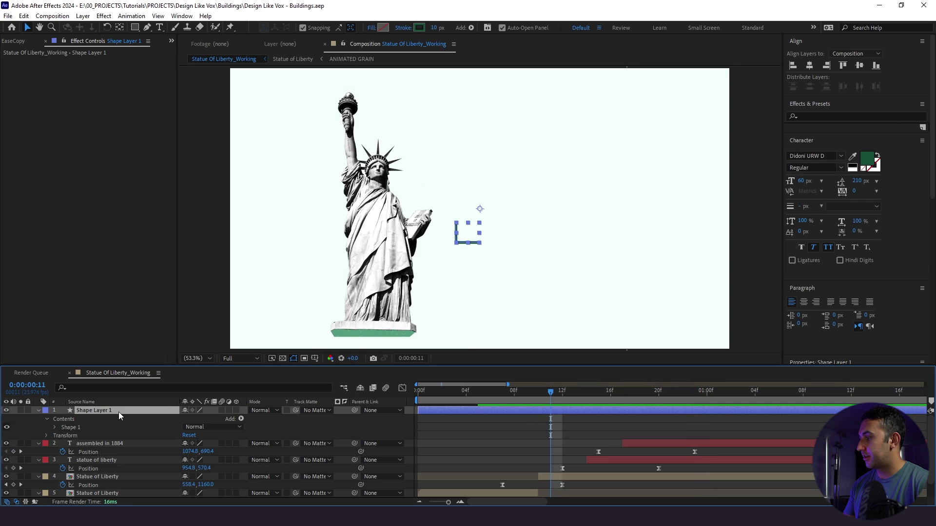
pyautogui.press('Return')
pyautogui.write('Line 1')
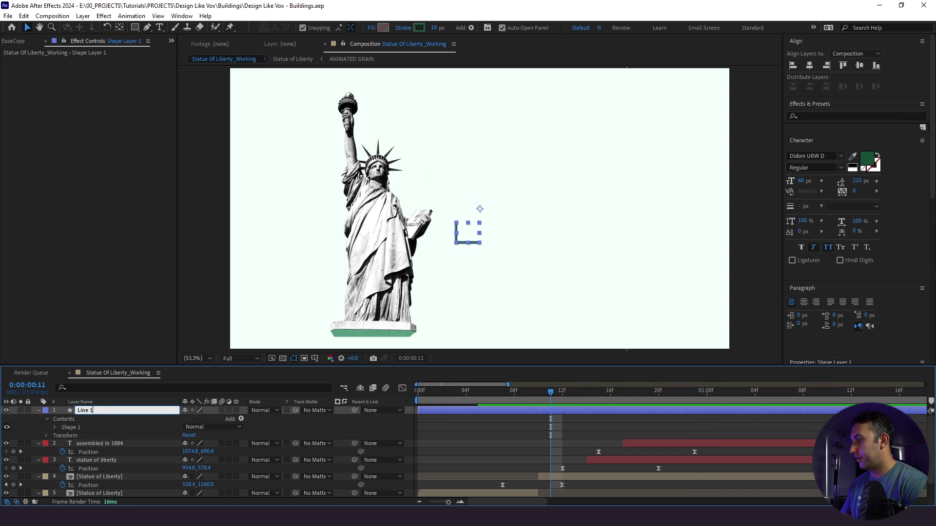
pyautogui.press('Return')
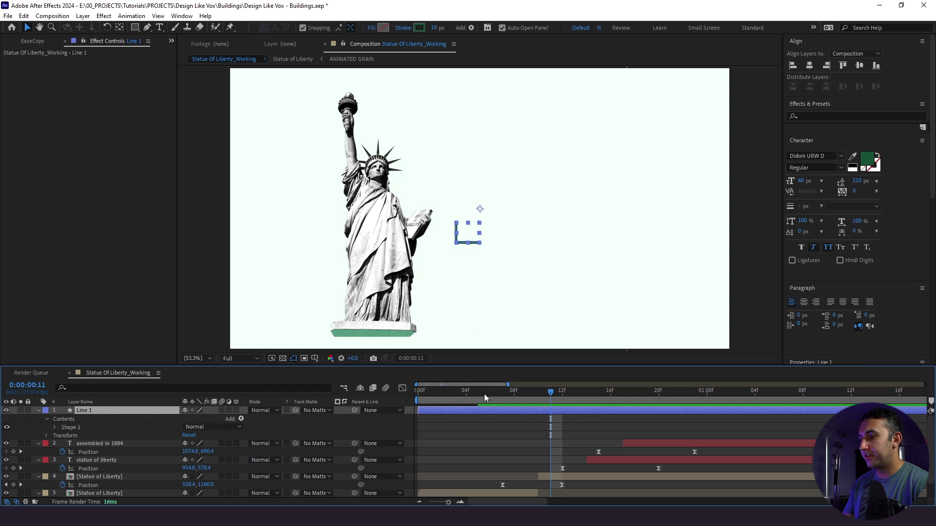
# Add Trim Paths to the Line 1 layer and keyframe its End at 0% on frame 10.
pyautogui.moveTo(551, 399); pyautogui.dragTo(542, 401)
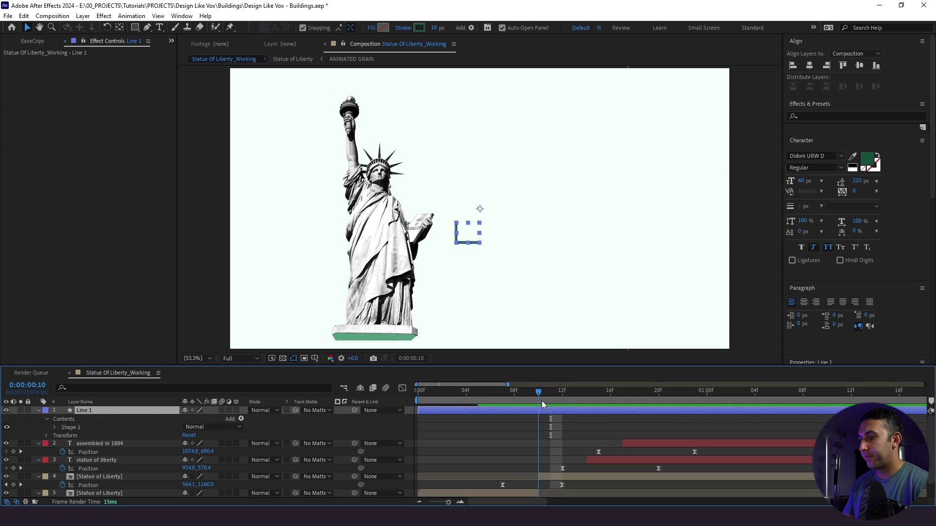
pyautogui.click(240, 419)
pyautogui.click(266, 369)
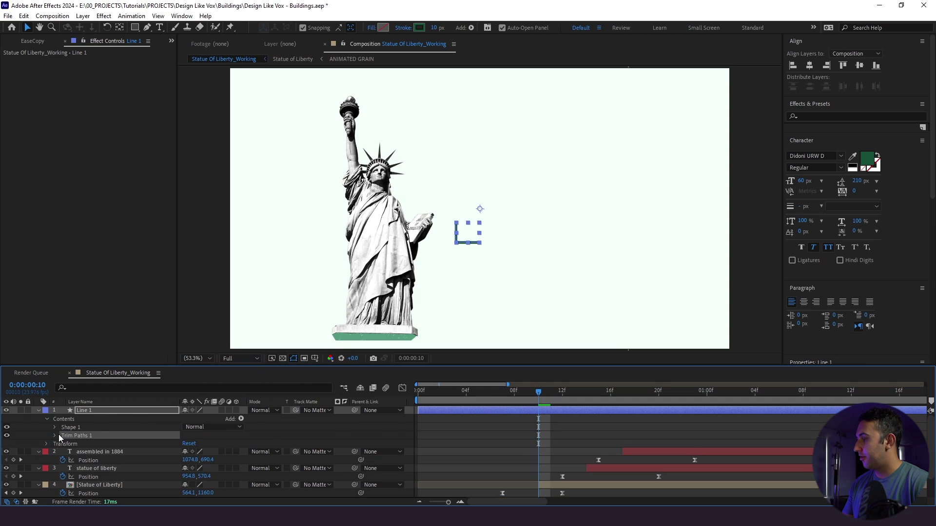
pyautogui.click(55, 435)
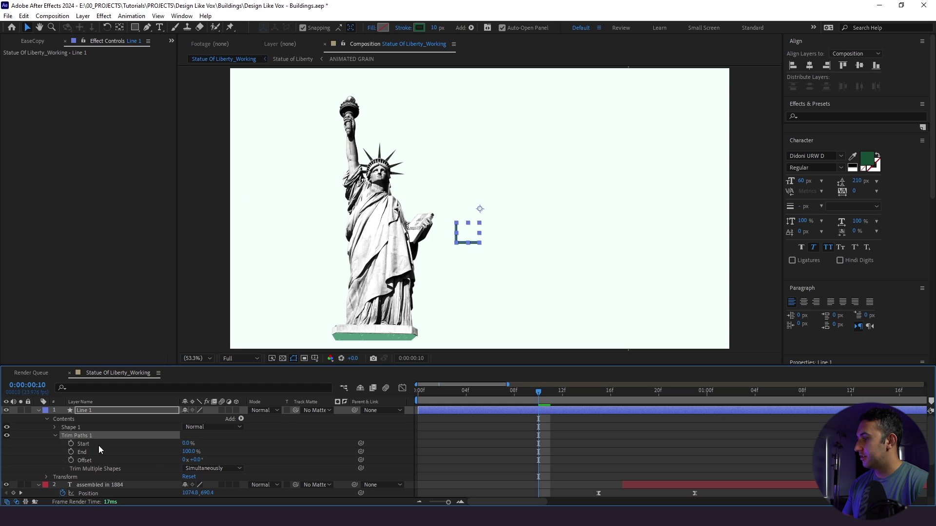
pyautogui.moveTo(188, 455); pyautogui.dragTo(177, 453)
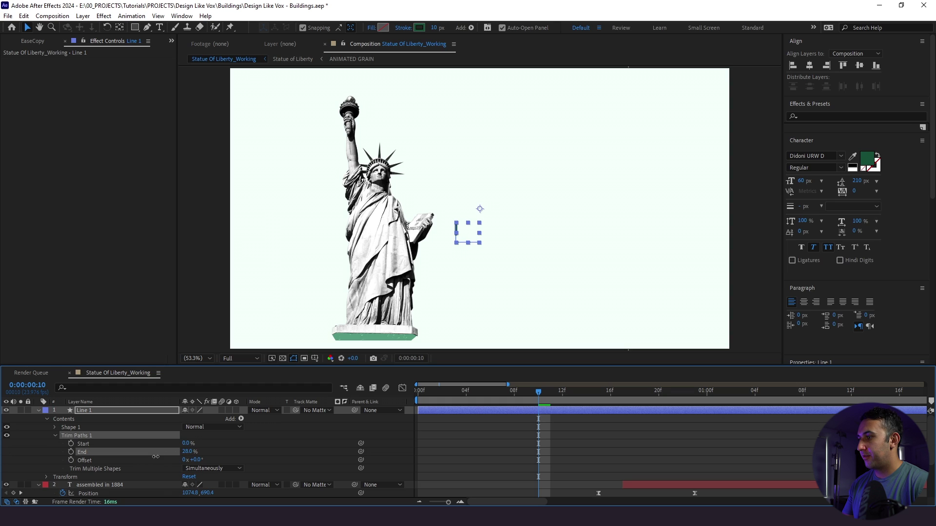
pyautogui.click(71, 452)
# Keyframe the Trim Paths End at 100% and slide the Line 1 layer to start at frame 4, with its last keyframe on frame 17.
pyautogui.scroll(-3, 496, 431)
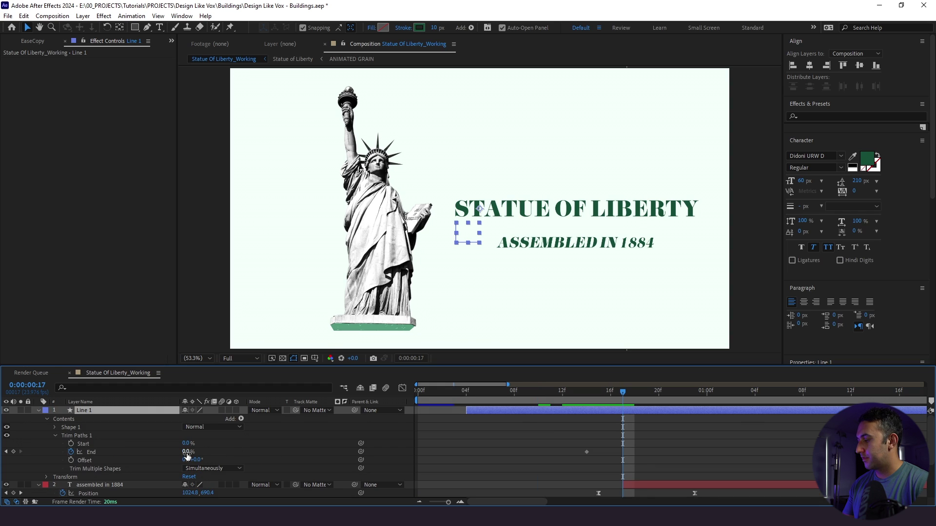
pyautogui.write('100')
pyautogui.press('Return')
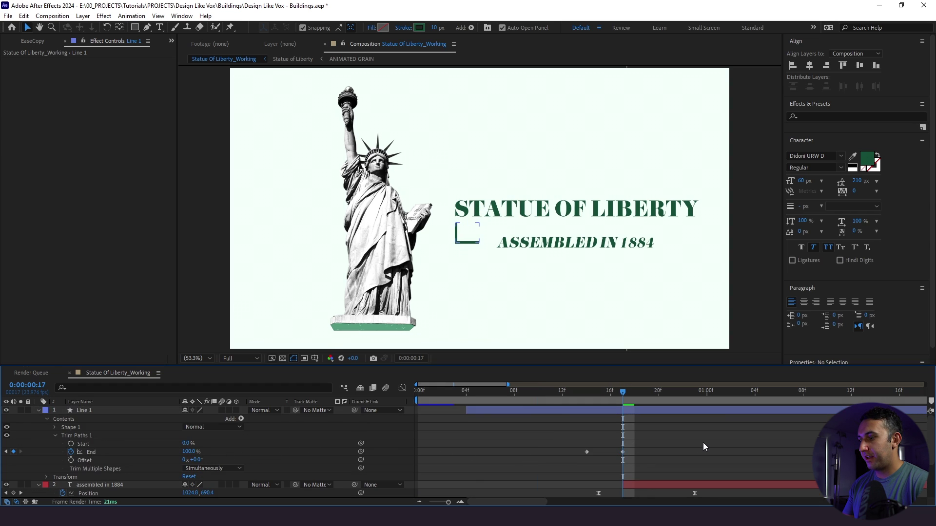
# Apply Easy Ease to both Trim Paths End keyframes and lengthen the last keyframe's incoming influence in the speed graph.
pyautogui.moveTo(657, 438); pyautogui.dragTo(570, 459)
pyautogui.press('F9')
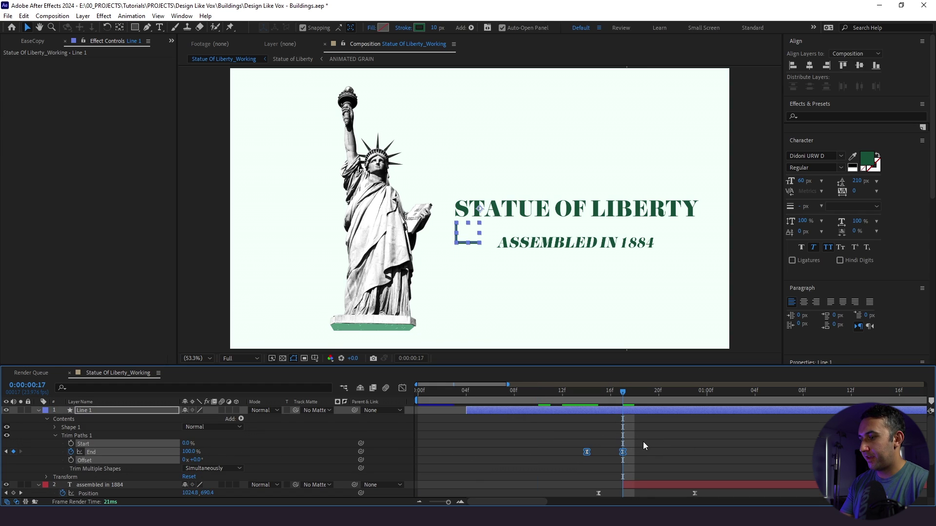
pyautogui.click(622, 452)
pyautogui.click(401, 389)
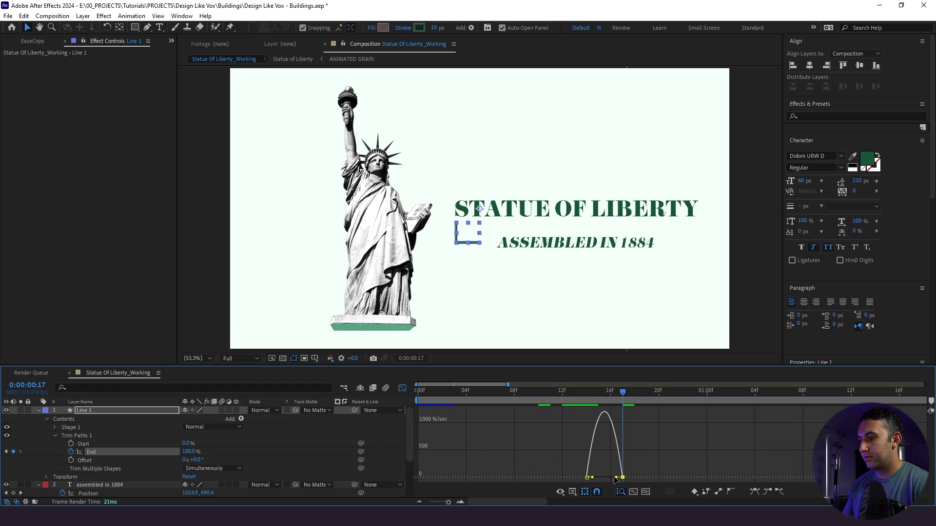
pyautogui.moveTo(615, 479); pyautogui.dragTo(584, 478)
pyautogui.click(401, 389)
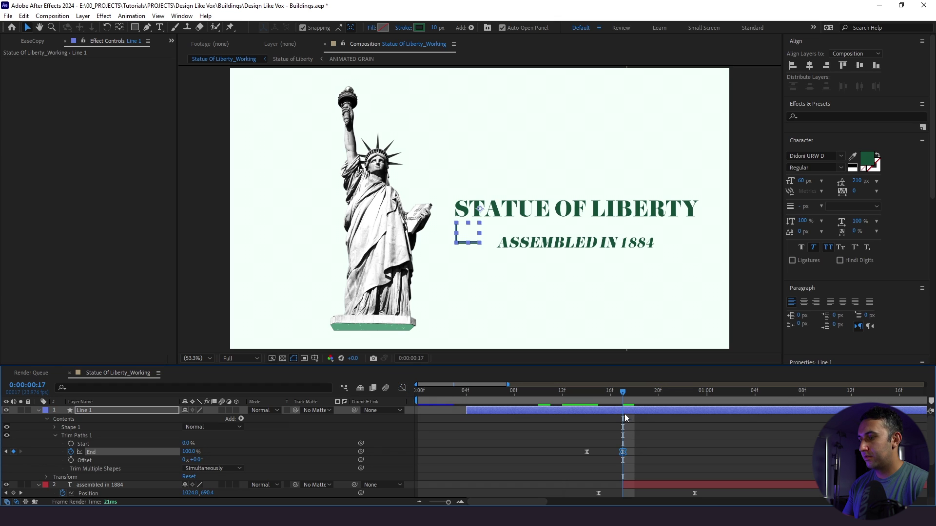
# Move the first Trim Paths End keyframe to frame 10 and preview the text and line animation.
pyautogui.scroll(-2, 565, 429)
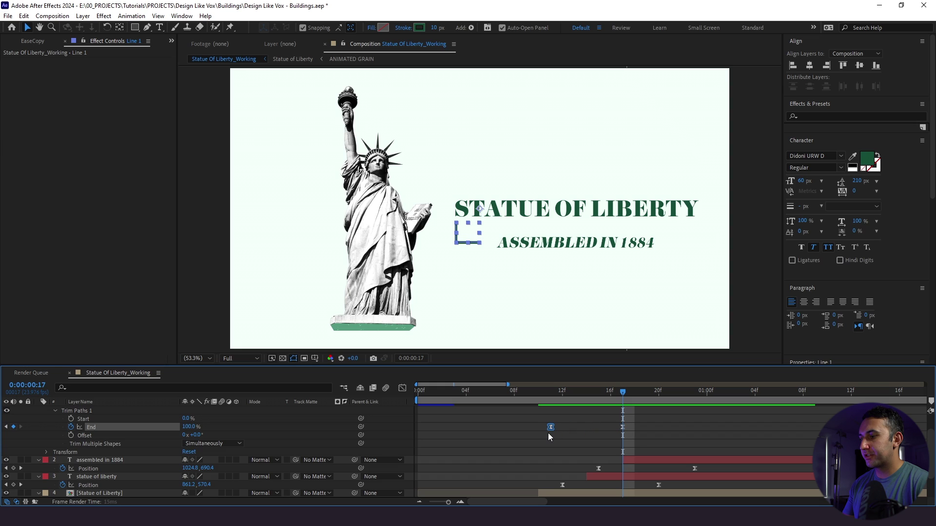
pyautogui.moveTo(548, 431); pyautogui.dragTo(540, 431)
pyautogui.click(511, 392)
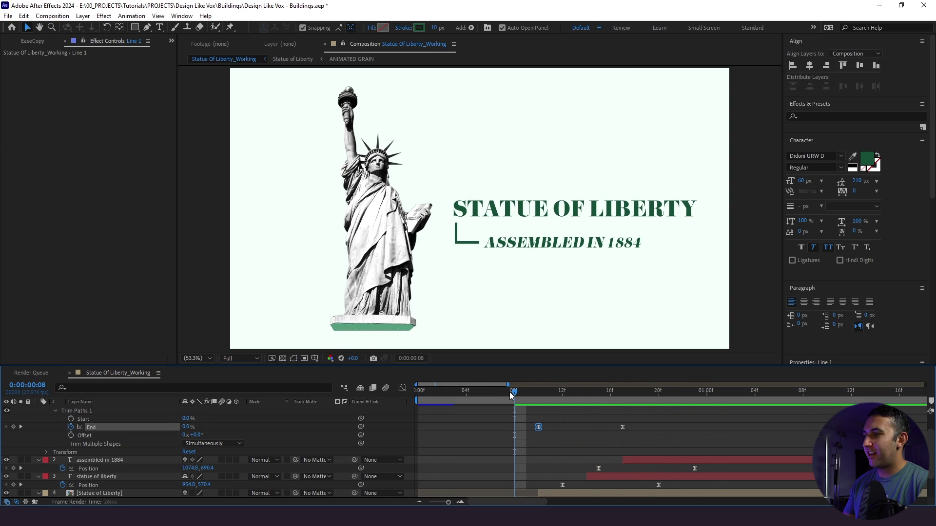
pyautogui.press('space')
pyautogui.press('space')
pyautogui.scroll(2, 540, 426)
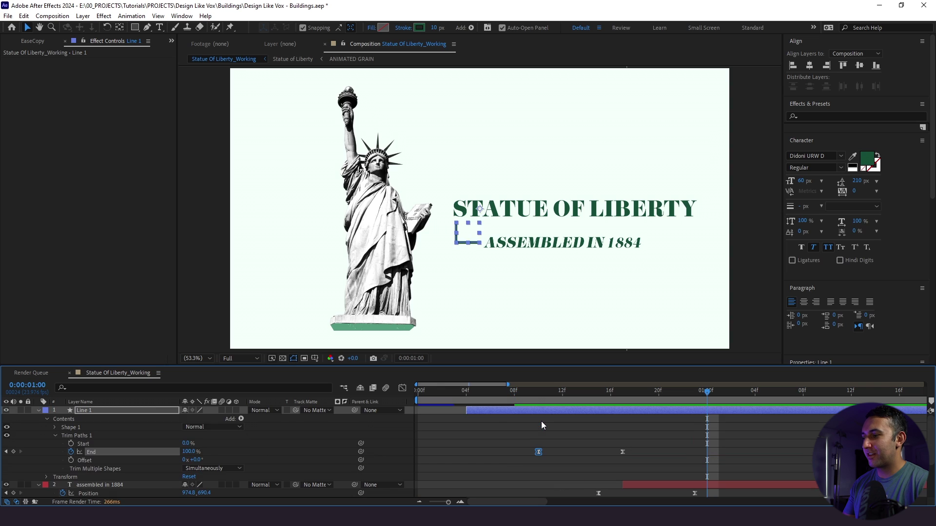
# Trim the start of the Line 1 layer to frame 10 and preview the line and text animation.
pyautogui.click(539, 399)
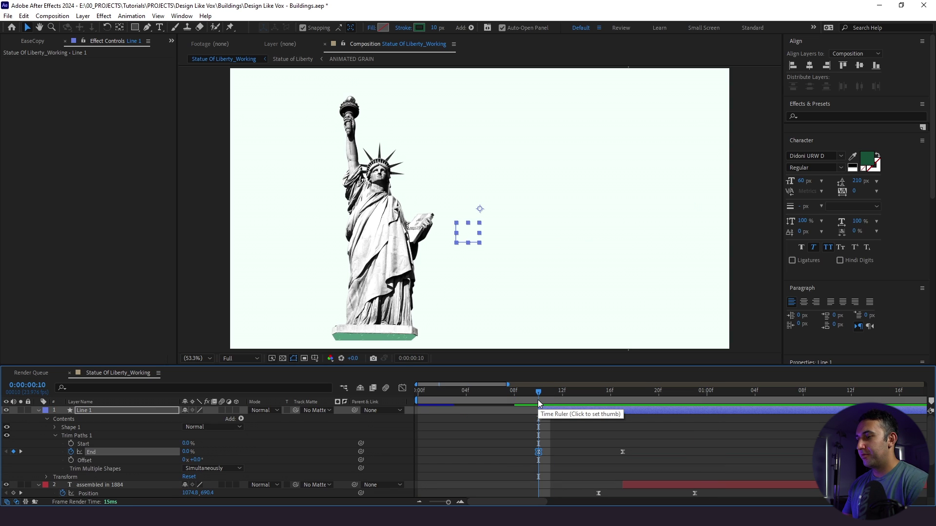
pyautogui.click(476, 397)
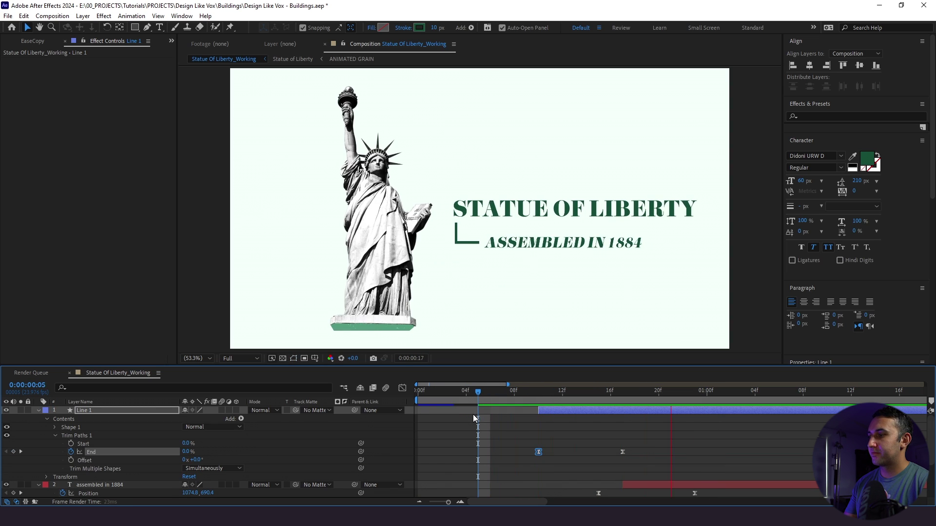
pyautogui.press('space')
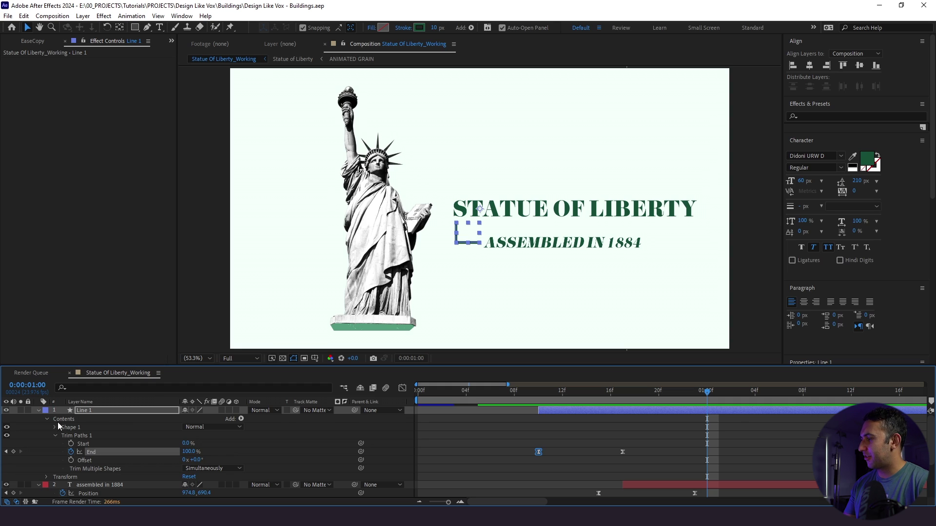
# Set the Line Cap of Stroke 1 on the Line 1 layer to Round Cap.
pyautogui.click(55, 428)
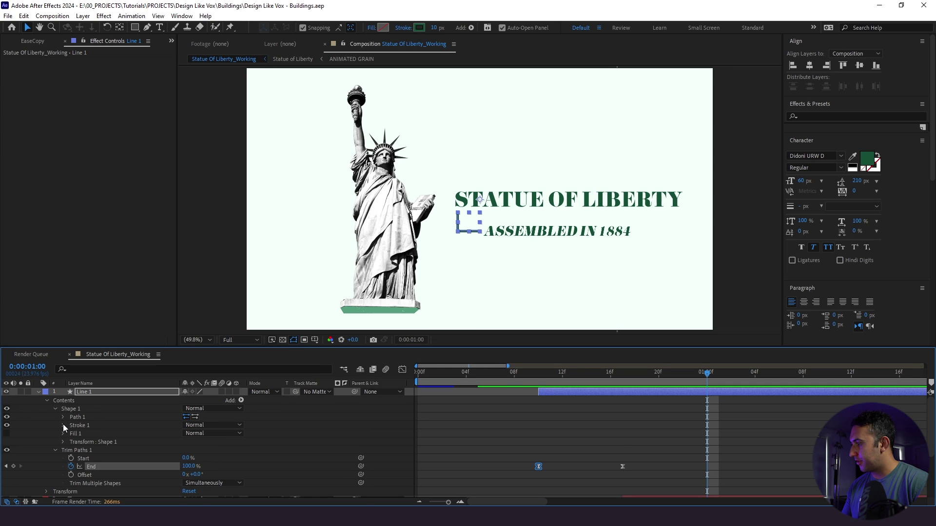
pyautogui.click(63, 425)
pyautogui.scroll(-1, 64, 428)
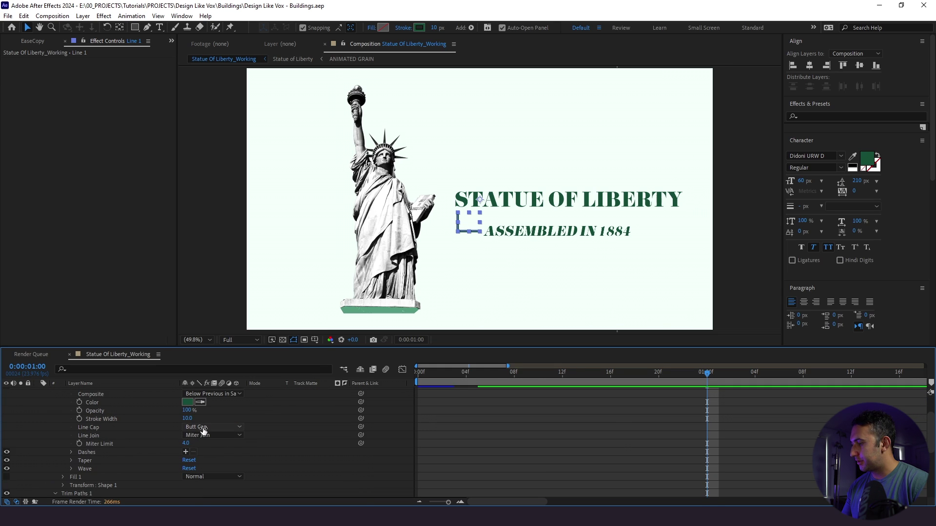
pyautogui.click(200, 427)
pyautogui.click(212, 448)
pyautogui.click(591, 477)
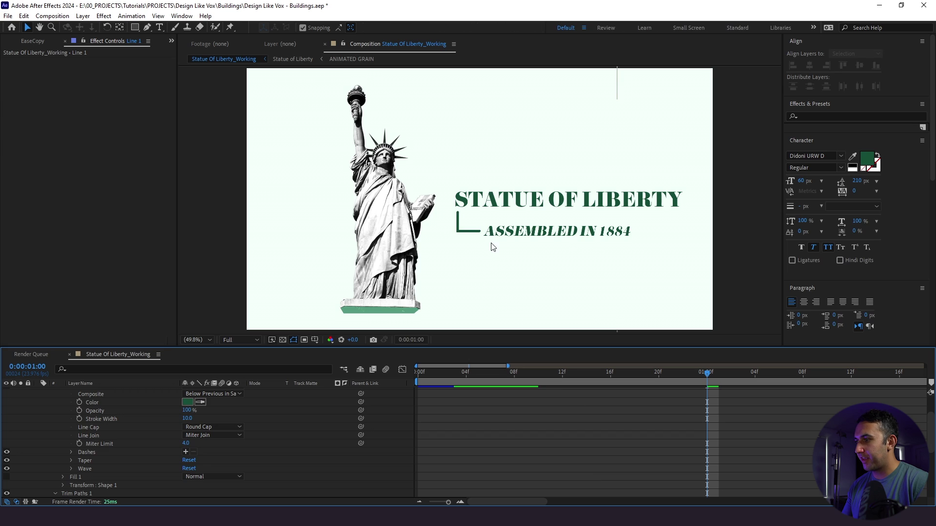
# Add dashes to the Line 1 stroke without a separate Gap value and set the Dash length to 23.
pyautogui.scroll(2, 490, 246)
pyautogui.click(432, 245)
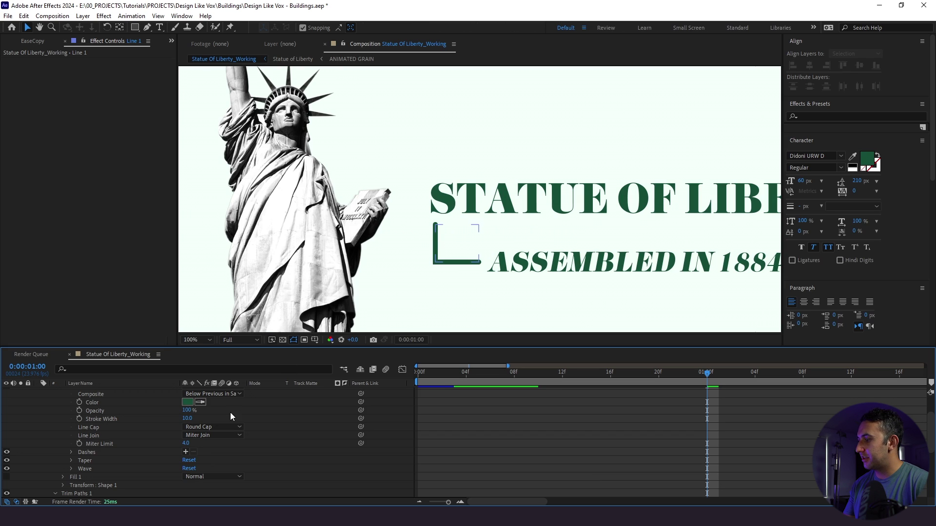
pyautogui.click(186, 452)
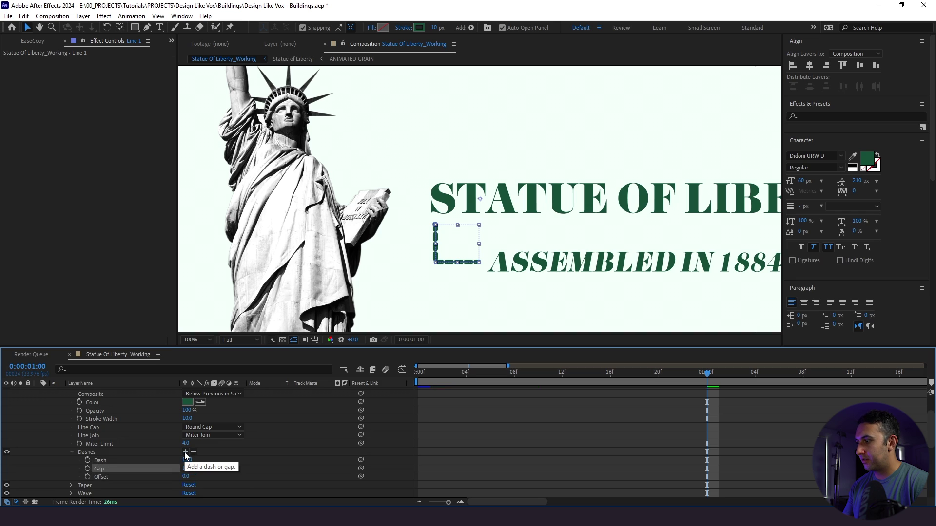
pyautogui.moveTo(186, 460); pyautogui.dragTo(193, 464)
pyautogui.click(398, 407)
pyautogui.press('space')
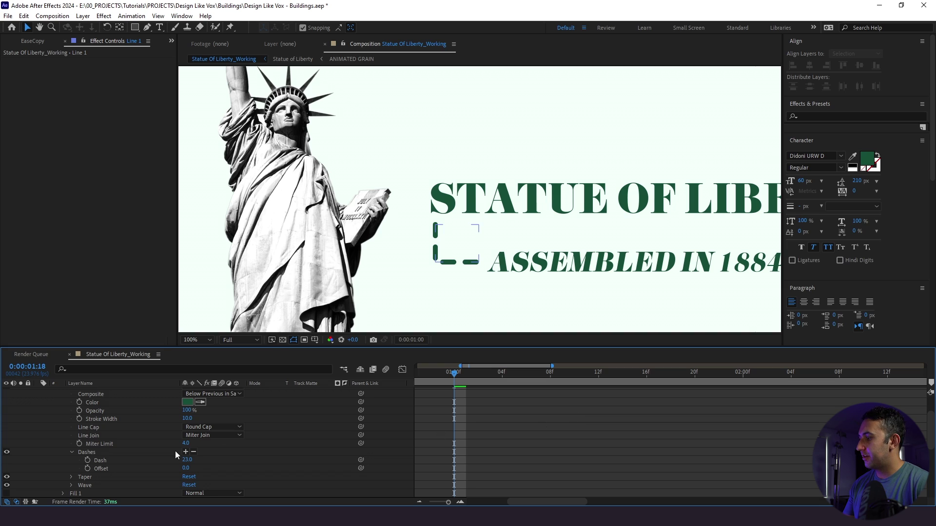
# Keyframe the Line 1 dash Offset at 0 on 0:00:01:00 and at -129 on 0:00:04:06.
pyautogui.click(86, 470)
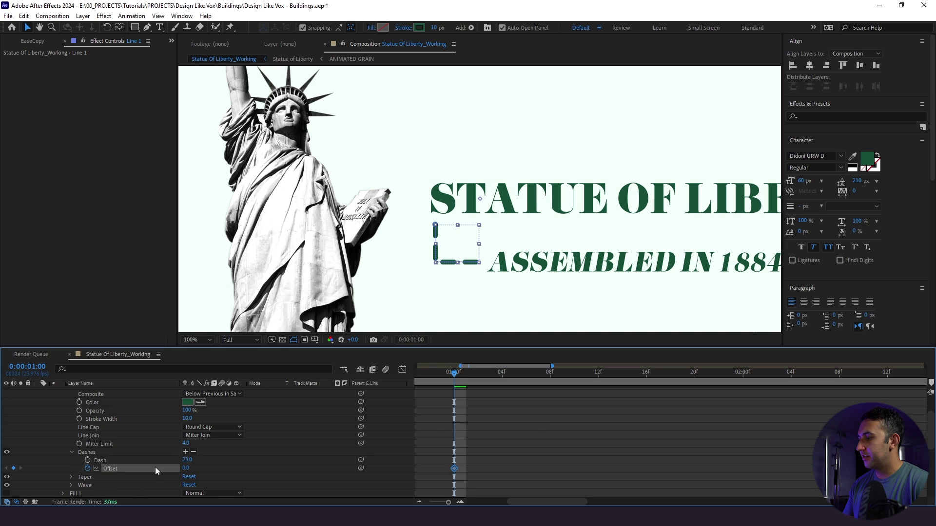
pyautogui.scroll(2, 513, 461)
pyautogui.press(';')
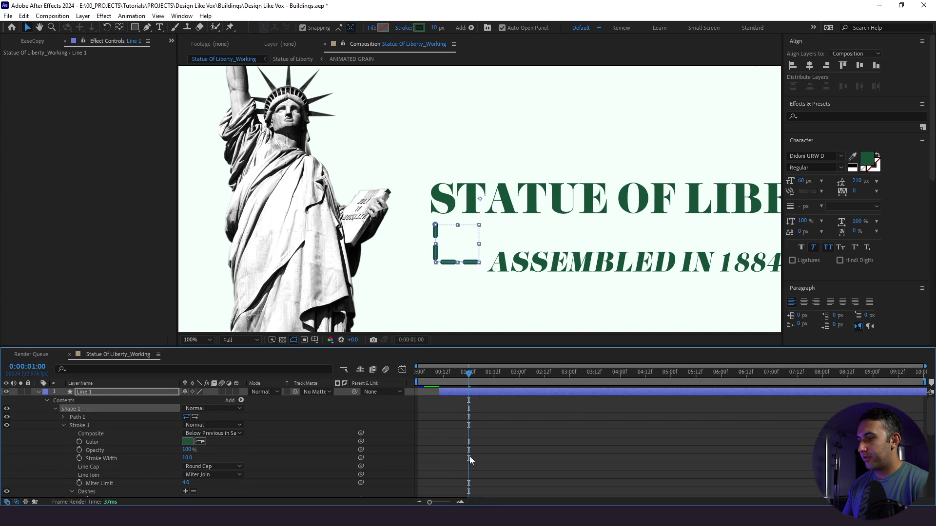
pyautogui.scroll(-5, 491, 448)
pyautogui.scroll(2, 491, 451)
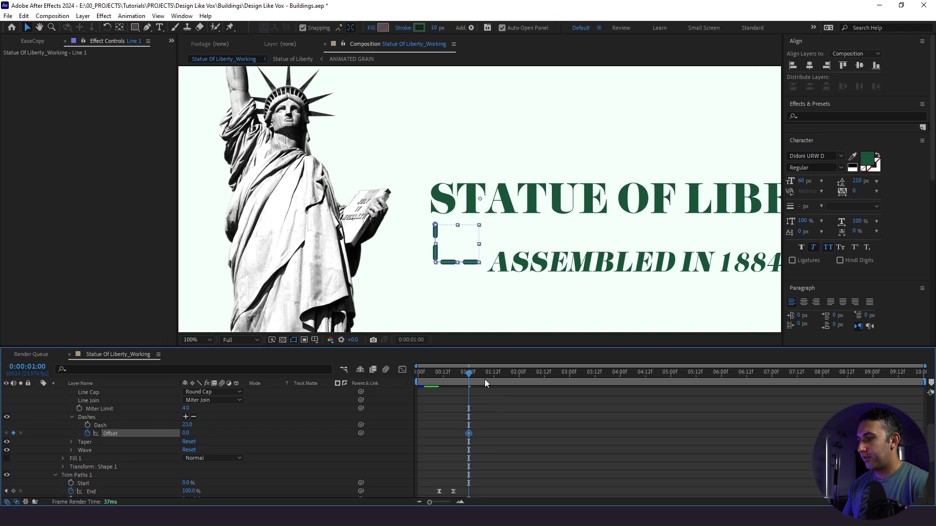
pyautogui.moveTo(484, 379); pyautogui.dragTo(632, 378)
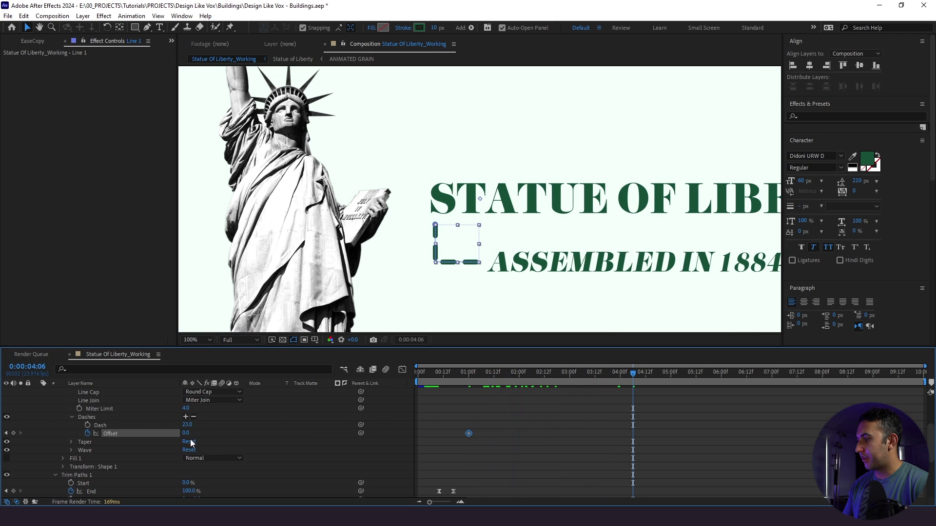
pyautogui.moveTo(187, 434)
pyautogui.mouseDown()
pyautogui.moveTo(196, 434)
pyautogui.moveTo(138, 443)
pyautogui.mouseUp()
pyautogui.click(402, 419)
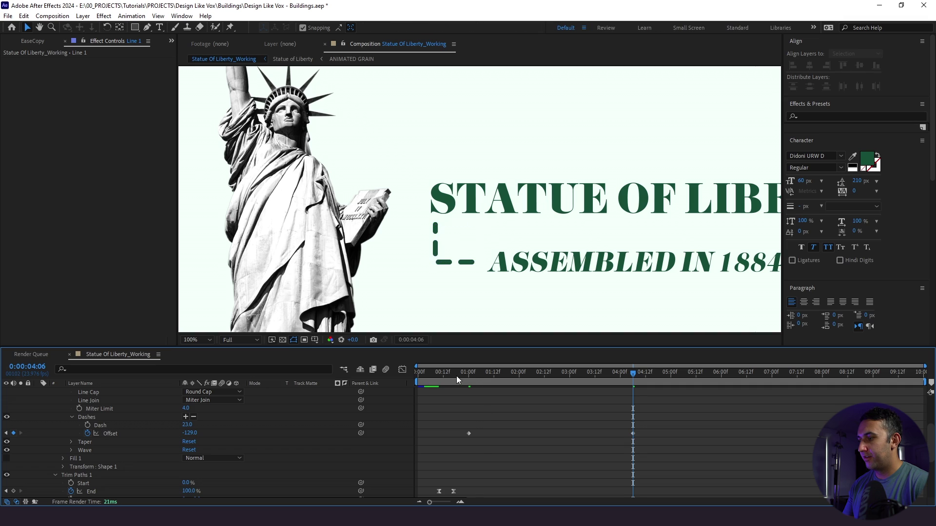
# Slow the dash movement by moving the first Offset keyframe near the composition's start and the last one much further along, and preview it.
pyautogui.click(475, 378)
pyautogui.press('space')
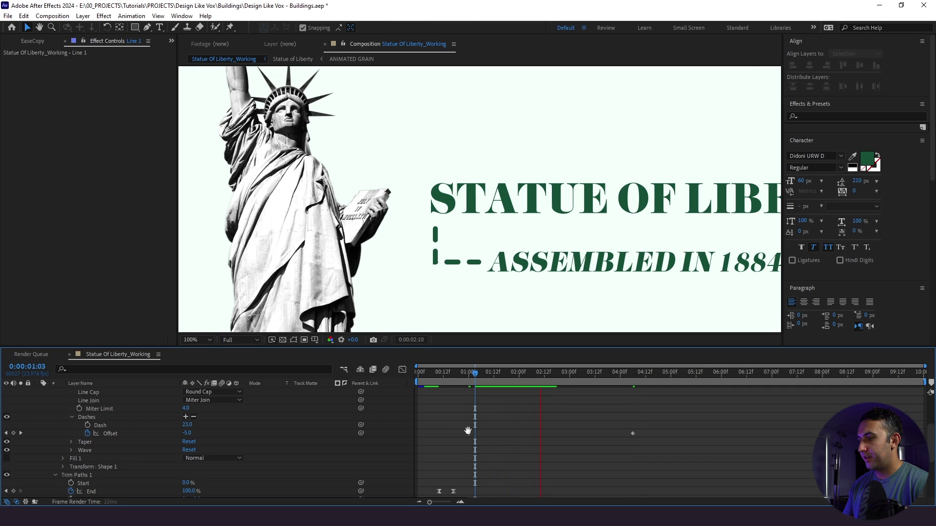
pyautogui.moveTo(469, 433); pyautogui.dragTo(422, 433)
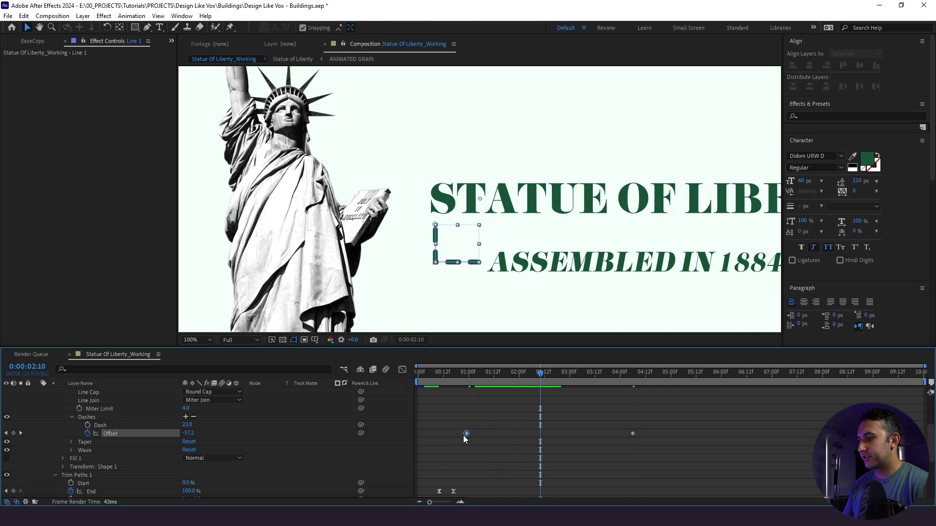
pyautogui.click(636, 437)
pyautogui.moveTo(632, 433); pyautogui.dragTo(762, 434)
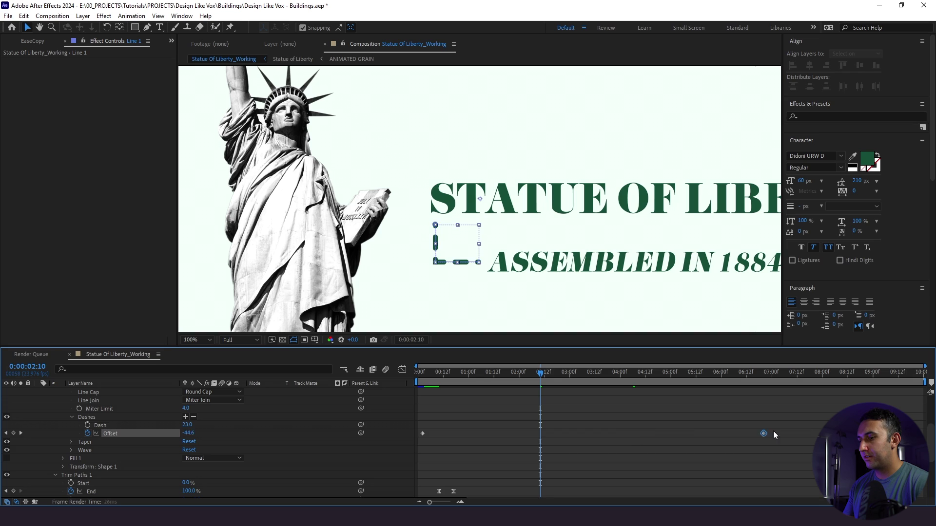
pyautogui.click(434, 380)
pyautogui.press('space')
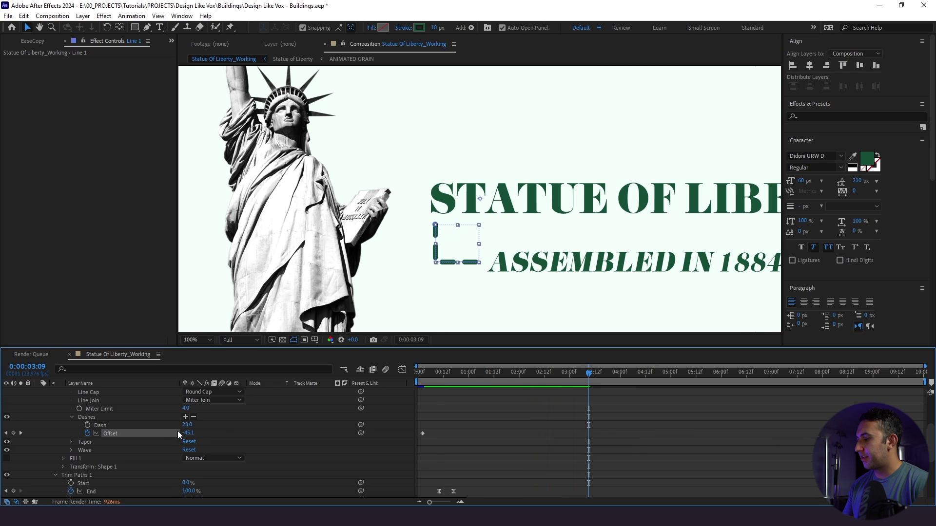
# Try a Dash length of 93 on the Line 1 stroke, then reduce it to short dashes and preview the full animation.
pyautogui.moveTo(187, 425); pyautogui.dragTo(221, 426)
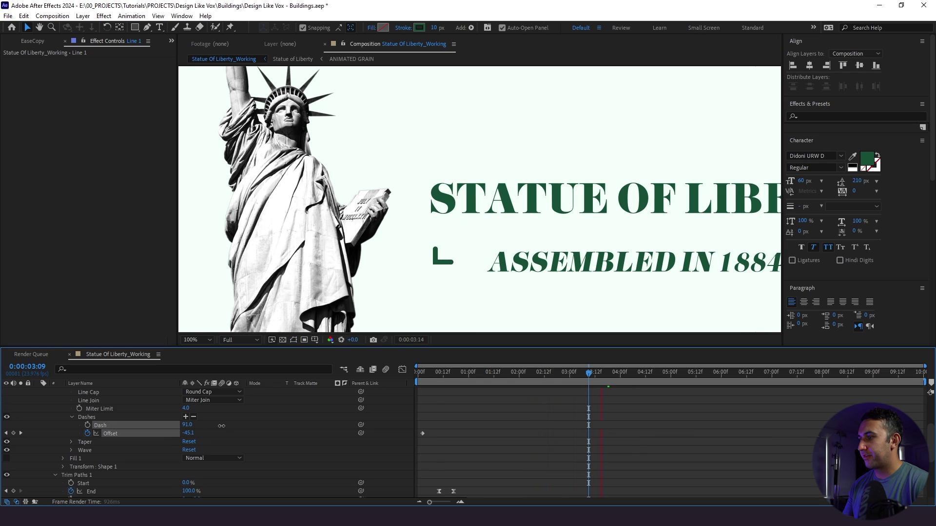
pyautogui.hotkey('ctrl', 'z')
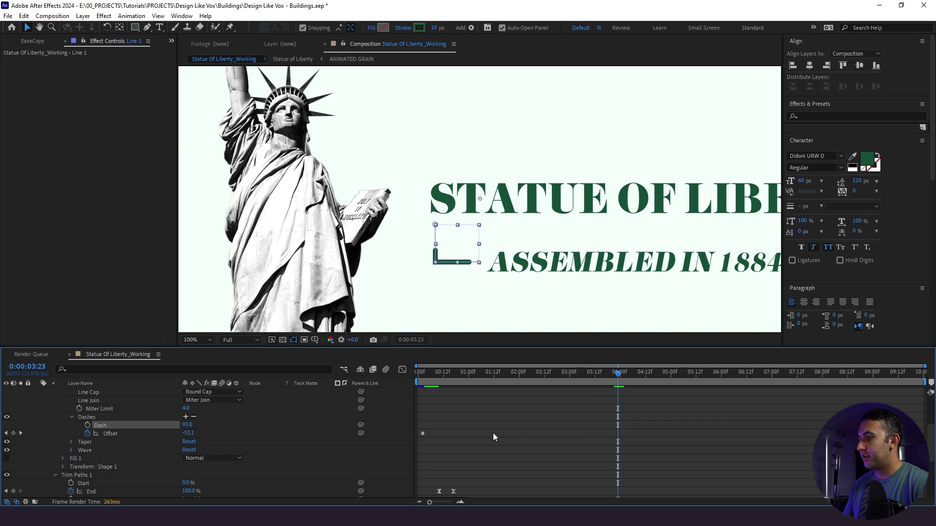
pyautogui.moveTo(187, 425); pyautogui.dragTo(178, 427)
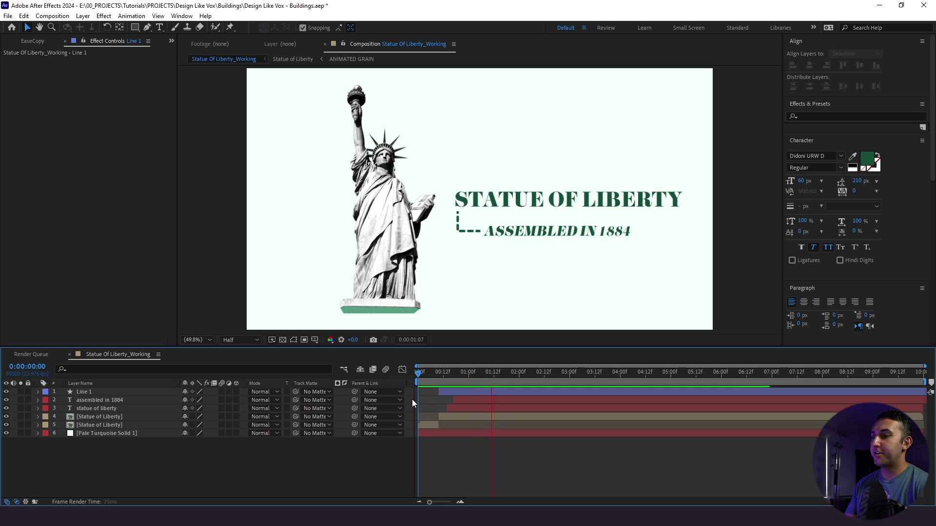
pyautogui.press('space')
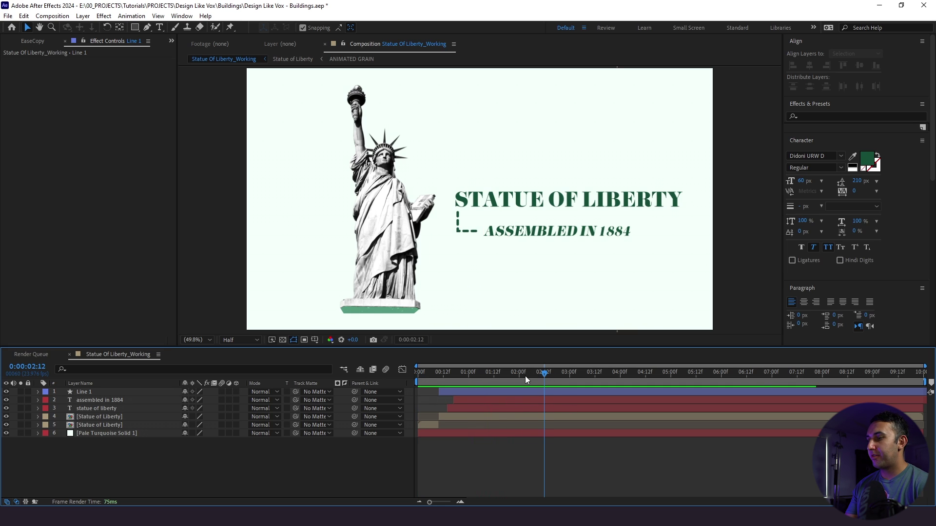
pyautogui.press('space')
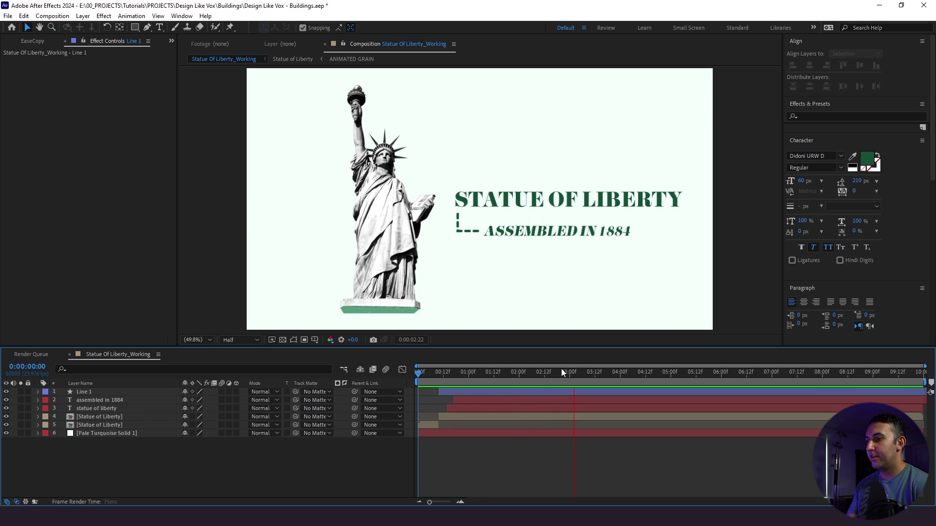
# Parent the Line 1, assembled in 1884 and statue of liberty layers to the Statue of Liberty layer directly below them.
pyautogui.moveTo(550, 375); pyautogui.dragTo(543, 381)
pyautogui.click(138, 392)
pyautogui.keyDown('shift'); pyautogui.click(138, 409); pyautogui.keyUp('shift')
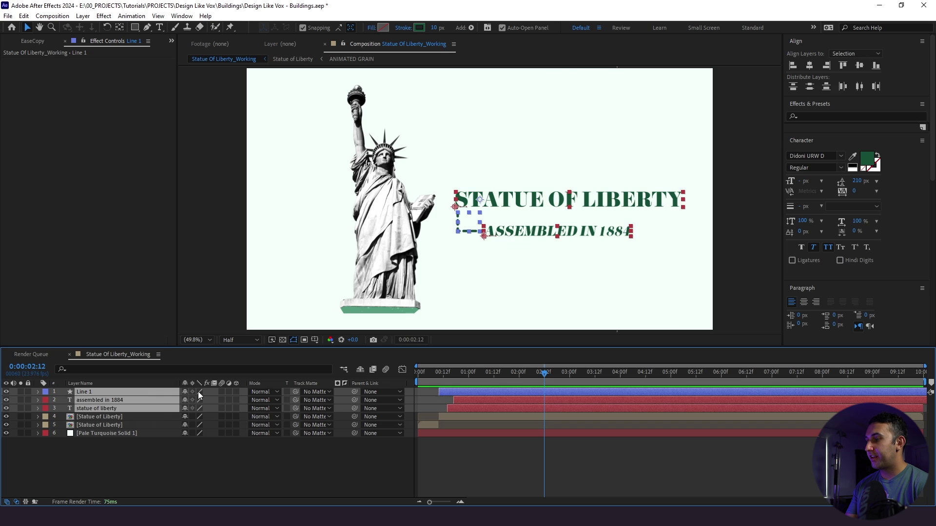
pyautogui.moveTo(353, 411); pyautogui.dragTo(137, 416)
# Rename layer 4 to Statue of Liberty Large and layer 5 to Statue of Liberty Wide.
pyautogui.press('Return')
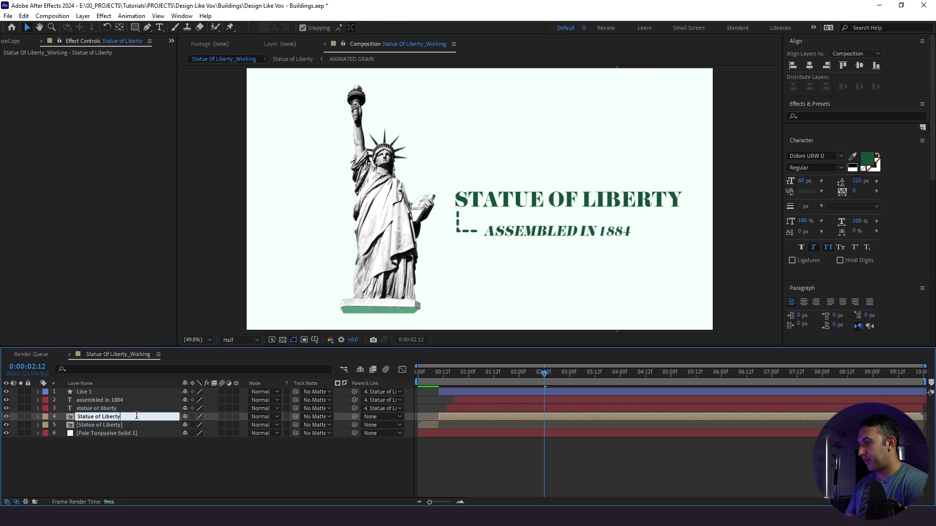
pyautogui.write('Large')
pyautogui.click(120, 428)
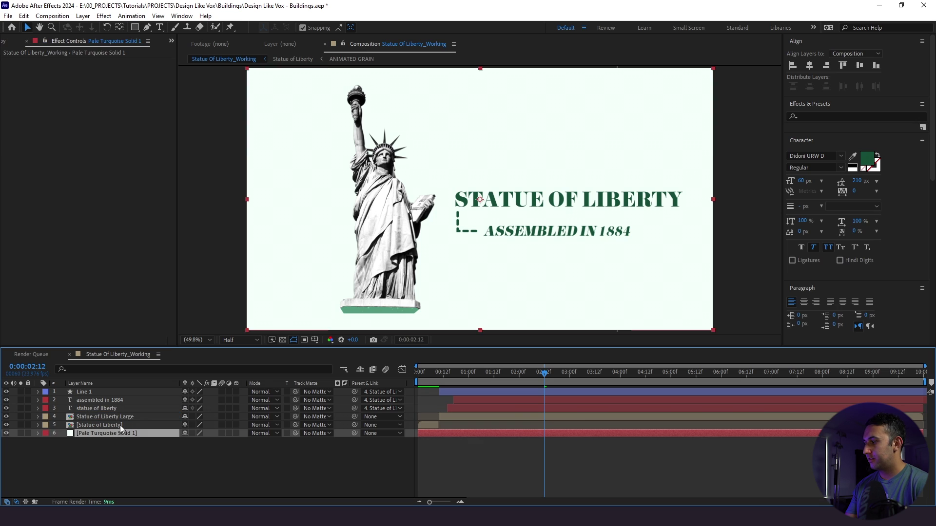
pyautogui.press('Return')
pyautogui.write('W')
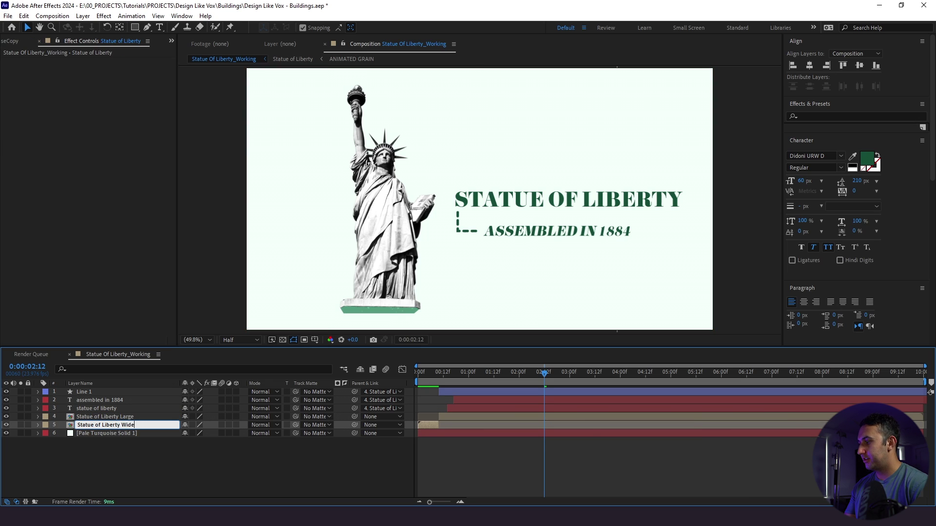
pyautogui.write('ide')
pyautogui.press('Return')
pyautogui.click(167, 458)
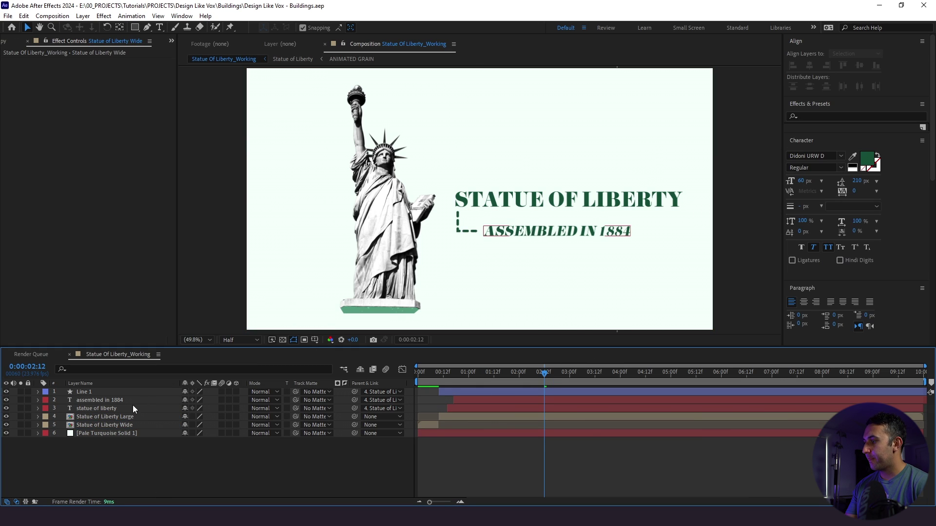
# Add Position keyframes with the existing value to the Statue of Liberty Large layer at 0:00:02:12 and 0:00:02:16.
pyautogui.click(98, 417)
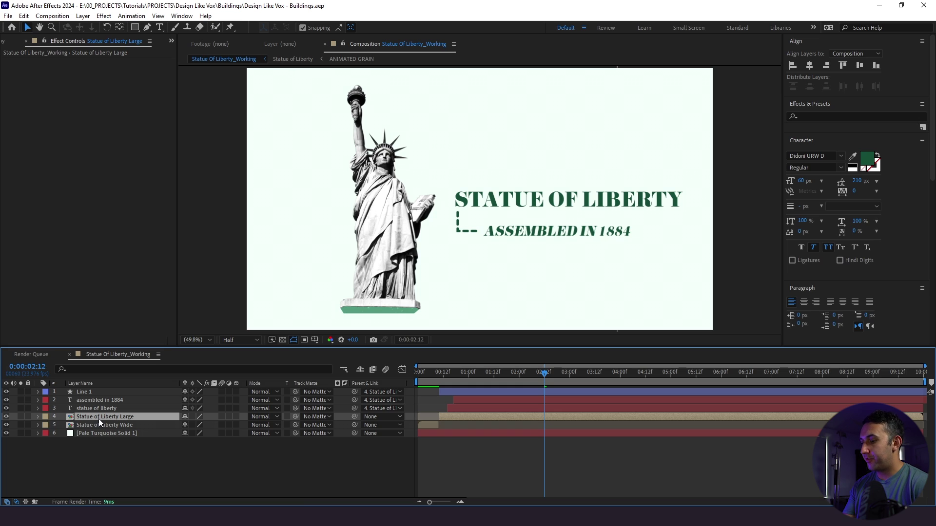
pyautogui.press('p')
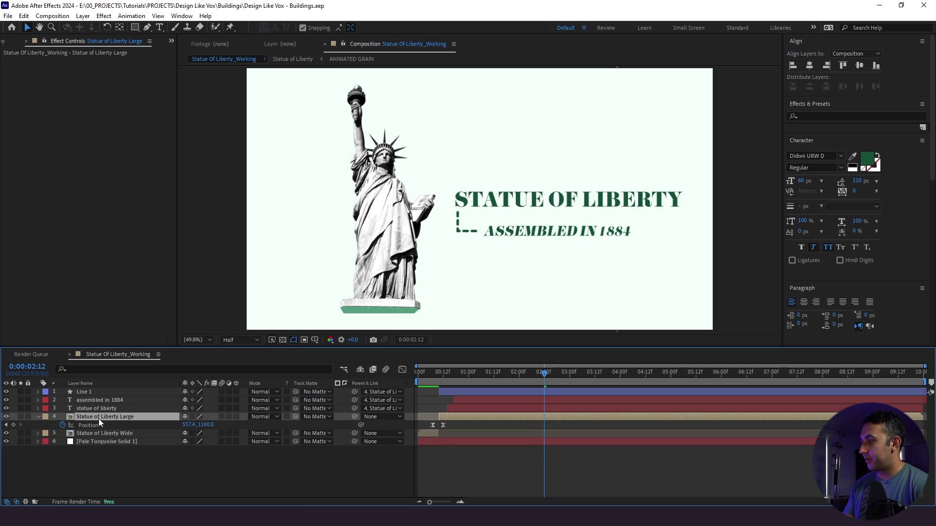
pyautogui.click(13, 425)
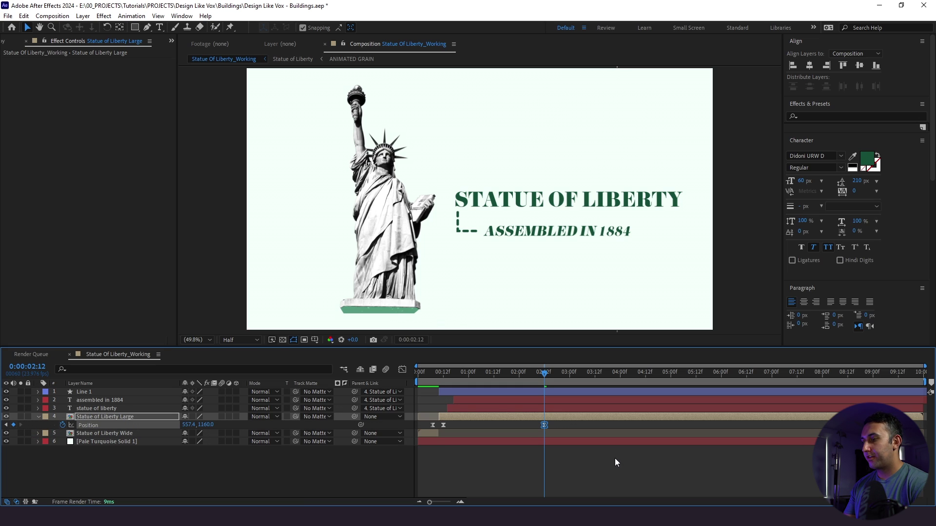
pyautogui.press('pagedown')
pyautogui.press('pagedown')
pyautogui.press('pagedown')
pyautogui.press('pagedown')
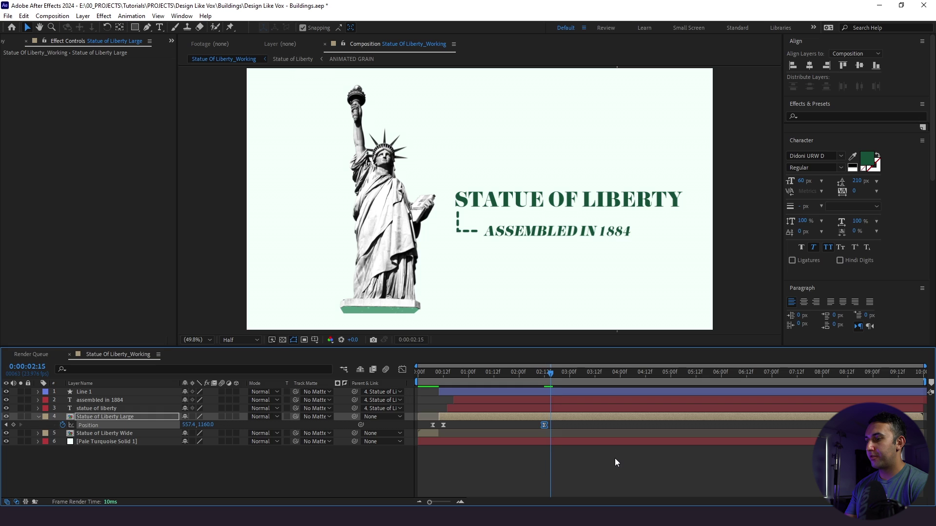
pyautogui.click(13, 425)
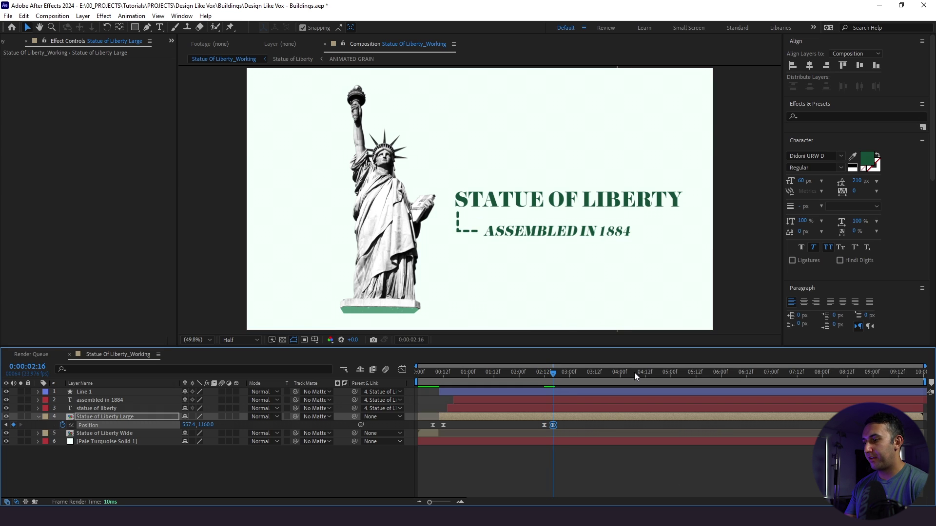
# Keyframe the Statue of Liberty Large layer's Position to 557.4, 40.0 at 0:00:03:00 so the pedestal moves up into frame.
pyautogui.press('pagedown')
pyautogui.press('pagedown')
pyautogui.press('pagedown')
pyautogui.press('pagedown')
pyautogui.press('pagedown')
pyautogui.press('pagedown')
pyautogui.press('pagedown')
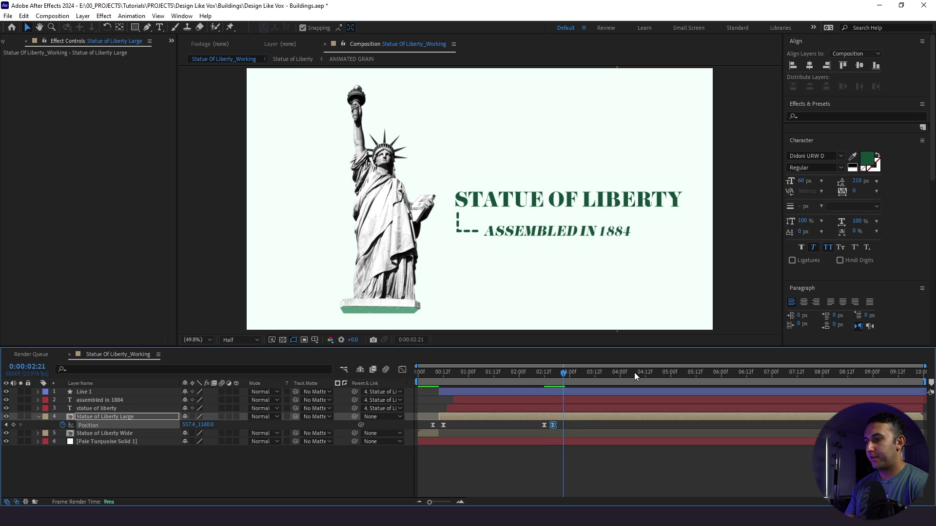
pyautogui.press('pagedown')
pyautogui.click(564, 454)
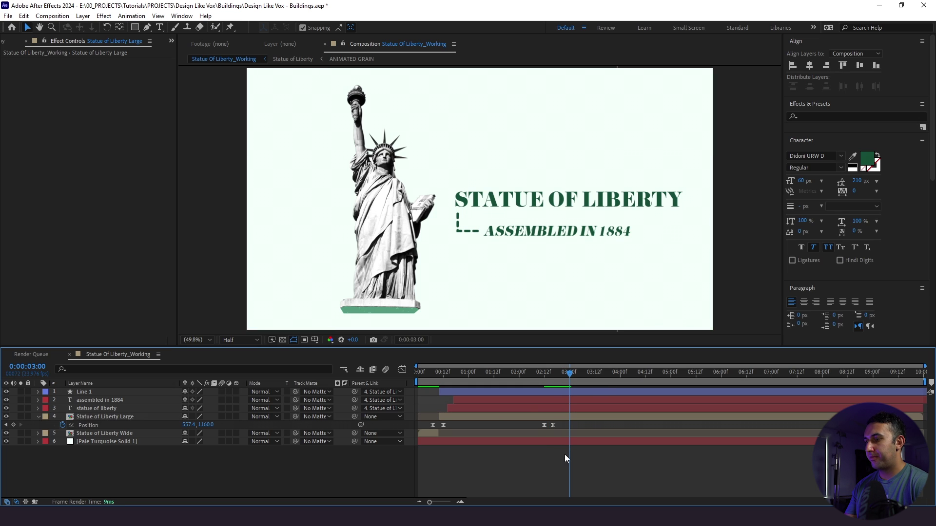
pyautogui.click(559, 419)
pyautogui.hotkey('shift', 'Up')
pyautogui.hotkey('shift', 'Up')
pyautogui.hotkey('shift', 'Up')
pyautogui.hotkey('shift', 'Up')
pyautogui.hotkey('shift', 'Up')
pyautogui.hotkey('shift', 'Up')
pyautogui.hotkey('shift', 'Up')
pyautogui.hotkey('shift', 'Up')
pyautogui.hotkey('shift', 'Up')
pyautogui.hotkey('shift', 'Up')
pyautogui.hotkey('shift', 'Up')
pyautogui.hotkey('shift', 'Up')
pyautogui.hotkey('shift', 'Up')
pyautogui.hotkey('shift', 'Up')
pyautogui.hotkey('shift', 'Up')
pyautogui.hotkey('shift', 'Up')
pyautogui.hotkey('shift', 'Up')
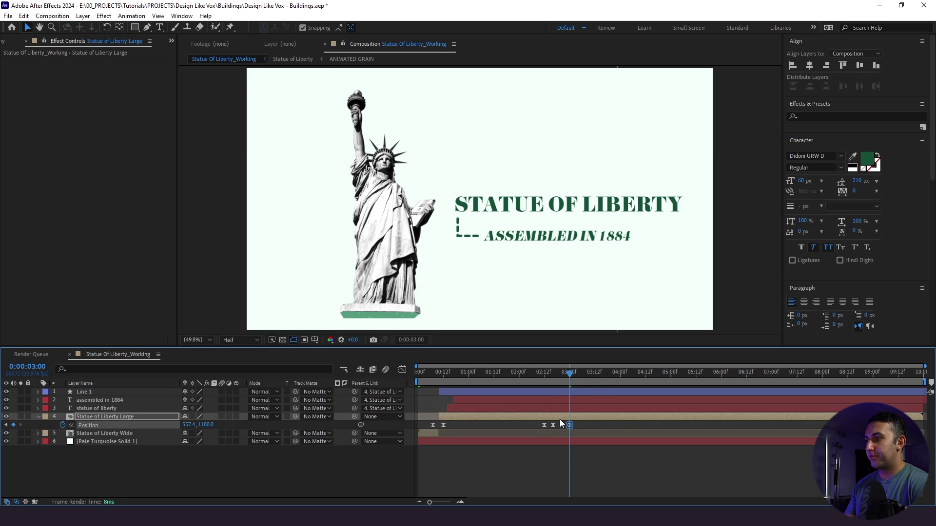
pyautogui.hotkey('shift', 'Up')
pyautogui.hotkey('shift', 'Up')
pyautogui.hotkey('shift', 'Up')
pyautogui.hotkey('shift', 'Up')
pyautogui.hotkey('shift', 'Up')
pyautogui.hotkey('shift', 'Up')
pyautogui.hotkey('shift', 'Up')
pyautogui.hotkey('shift', 'Up')
pyautogui.hotkey('shift', 'Up')
pyautogui.hotkey('shift', 'Up')
pyautogui.hotkey('shift', 'Up')
pyautogui.hotkey('shift', 'Up')
pyautogui.hotkey('shift', 'Up')
pyautogui.hotkey('shift', 'Up')
pyautogui.hotkey('shift', 'Up')
pyautogui.hotkey('shift', 'Up')
pyautogui.hotkey('shift', 'Up')
pyautogui.hotkey('shift', 'Up')
pyautogui.hotkey('shift', 'Up')
pyautogui.hotkey('shift', 'Up')
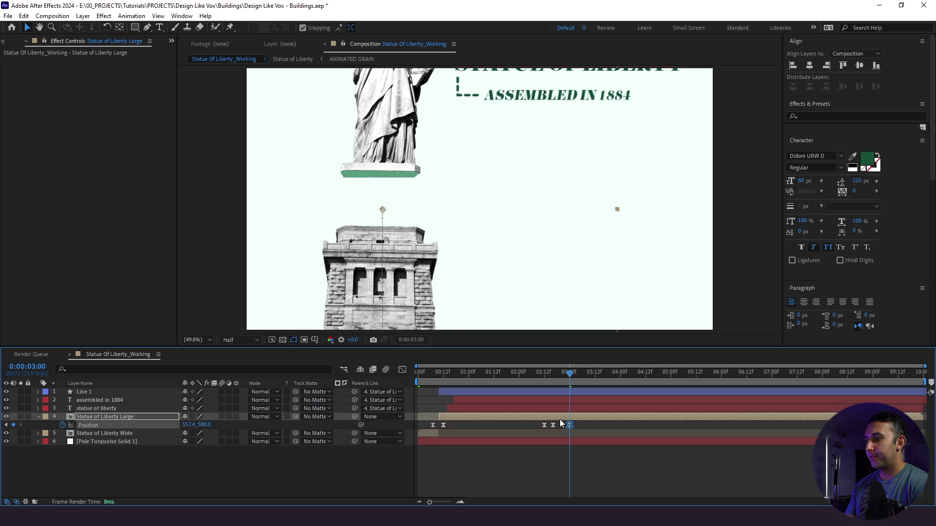
pyautogui.hotkey('shift', 'Up')
pyautogui.hotkey('shift', 'Up')
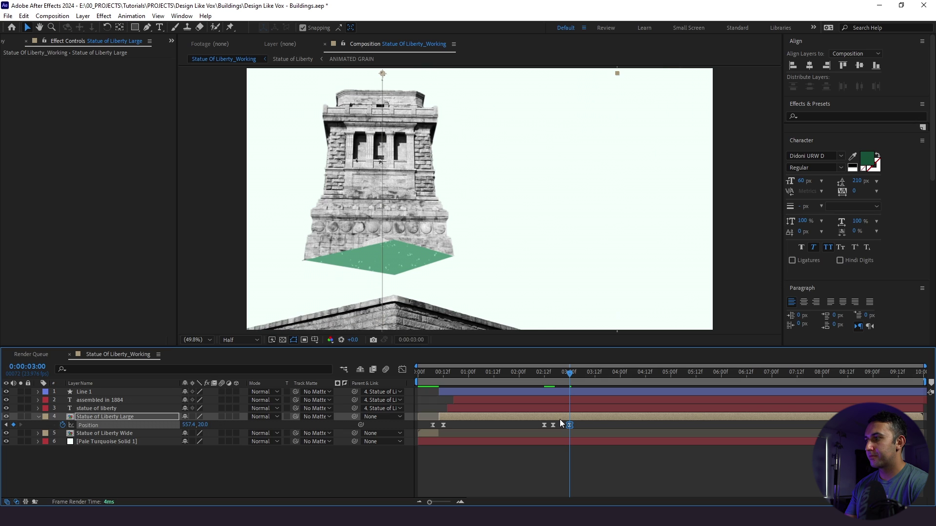
pyautogui.hotkey('shift', 'Down')
pyautogui.hotkey('shift', 'Down')
pyautogui.hotkey('shift', 'Up')
pyautogui.hotkey('shift', 'Up')
pyautogui.hotkey('shift', 'Up')
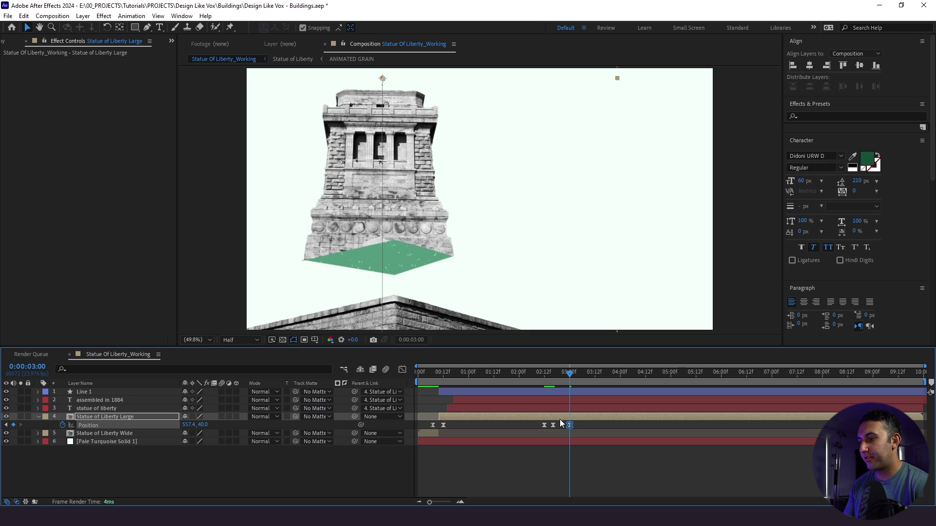
# Preview the statue's move up to the pedestal, playing the animation from its beginning as well.
pyautogui.moveTo(562, 375); pyautogui.dragTo(541, 389)
pyautogui.press('space')
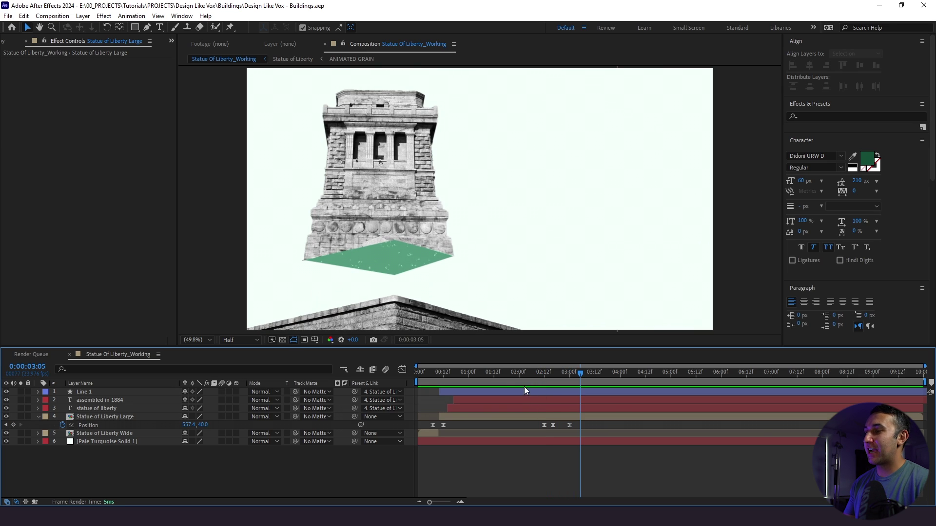
pyautogui.moveTo(482, 374); pyautogui.dragTo(415, 374)
pyautogui.press('space')
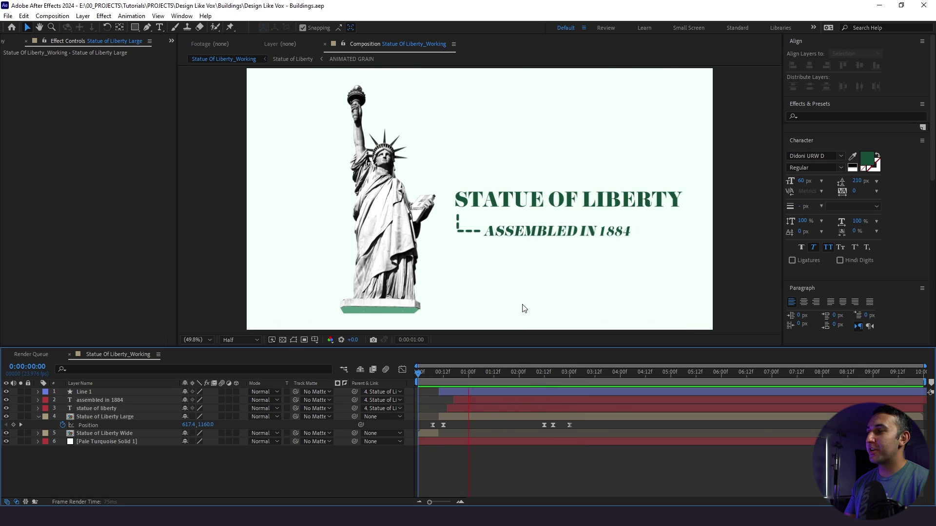
pyautogui.press('space')
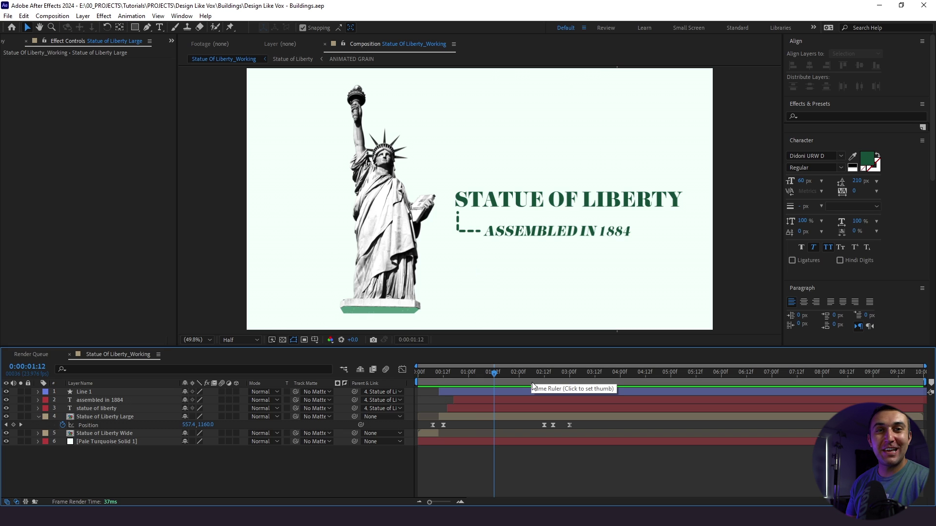
# Set the Statue of Liberty Large Position keyframe at 0:00:02:16 to 557.4, 1220.0 and preview the dip before the upward move.
pyautogui.moveTo(537, 376)
pyautogui.mouseDown()
pyautogui.moveTo(566, 384)
pyautogui.moveTo(551, 384)
pyautogui.mouseUp()
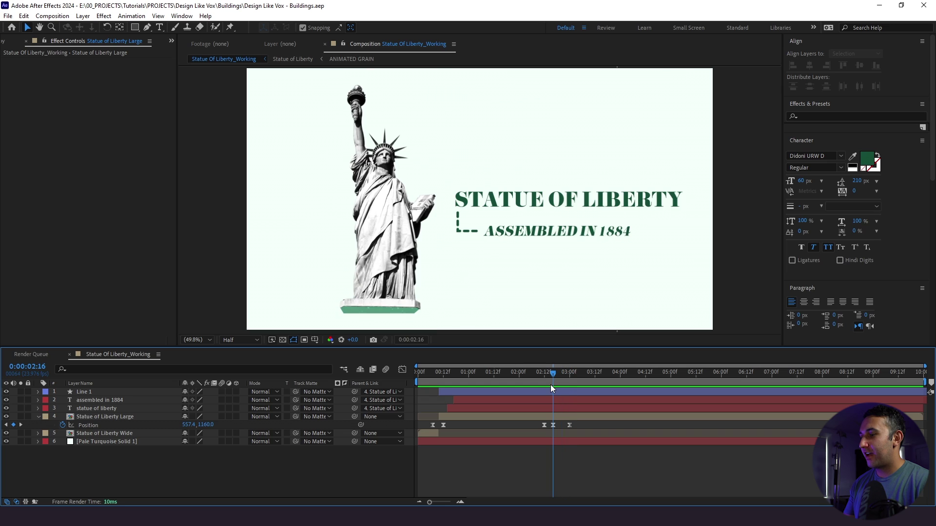
pyautogui.click(555, 417)
pyautogui.hotkey('shift', 'Down')
pyautogui.hotkey('shift', 'Down')
pyautogui.hotkey('shift', 'Down')
pyautogui.hotkey('shift', 'Down')
pyautogui.hotkey('shift', 'Down')
pyautogui.hotkey('shift', 'Down')
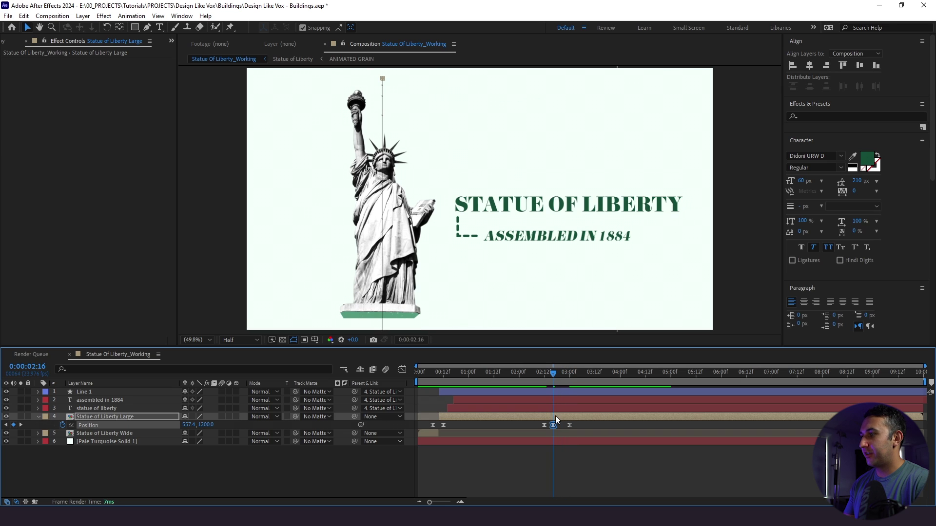
pyautogui.click(527, 375)
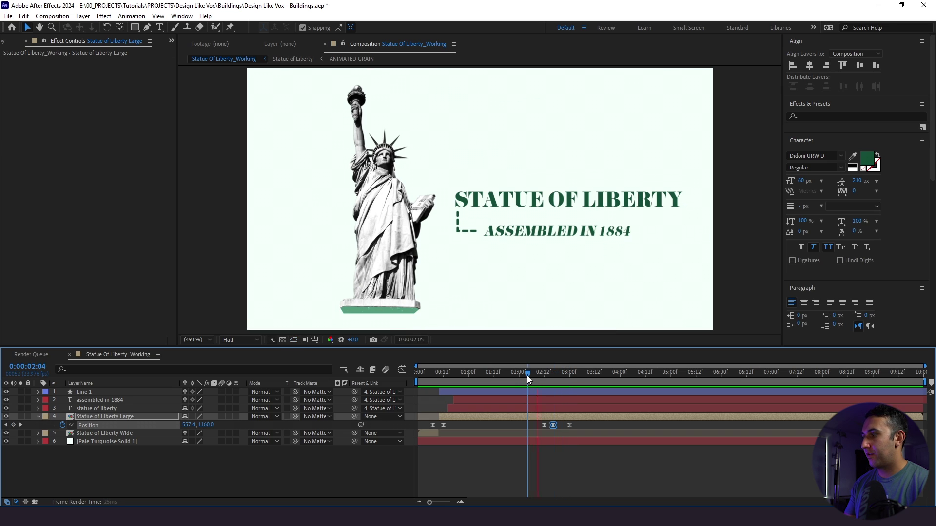
pyautogui.press('space')
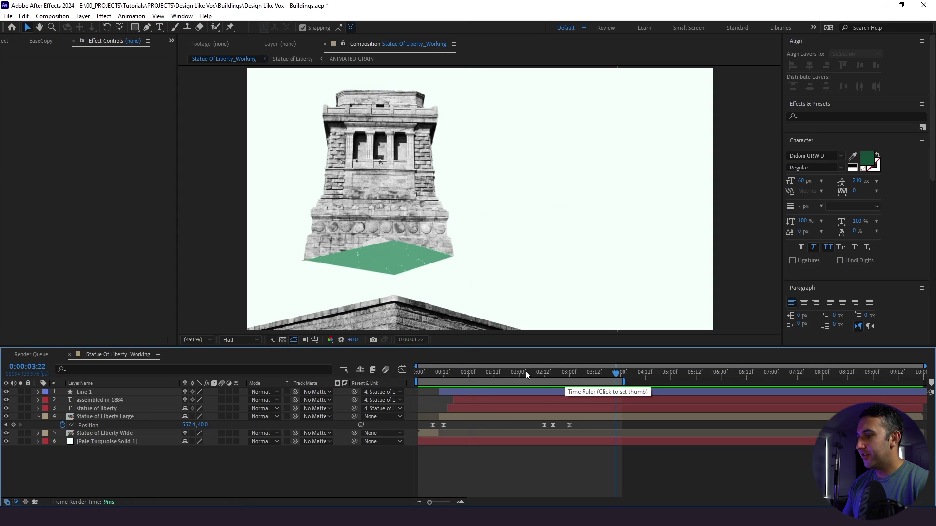
# Duplicate the Line 1, assembled in 1884 and statue of liberty layers and set the copies' parent to None.
pyautogui.moveTo(526, 374); pyautogui.dragTo(471, 385)
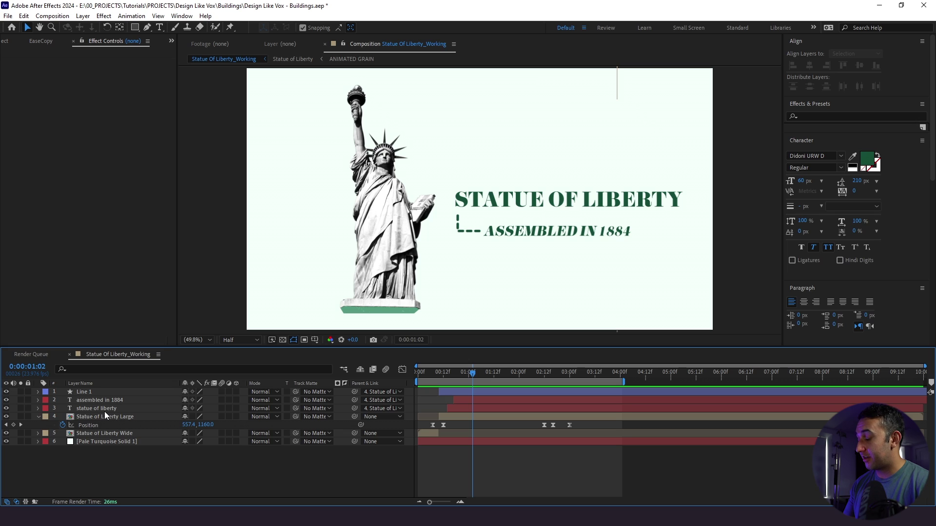
pyautogui.moveTo(104, 408); pyautogui.dragTo(101, 393)
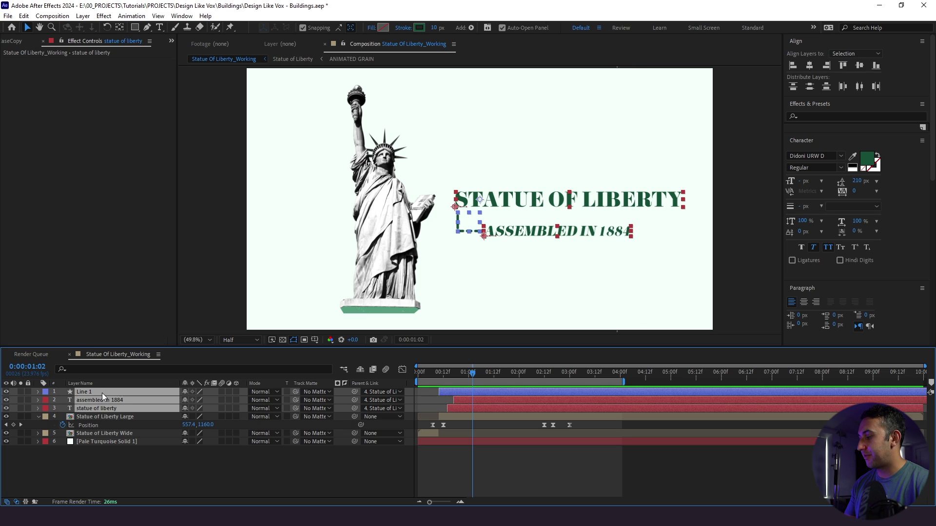
pyautogui.hotkey('ctrl', 'd')
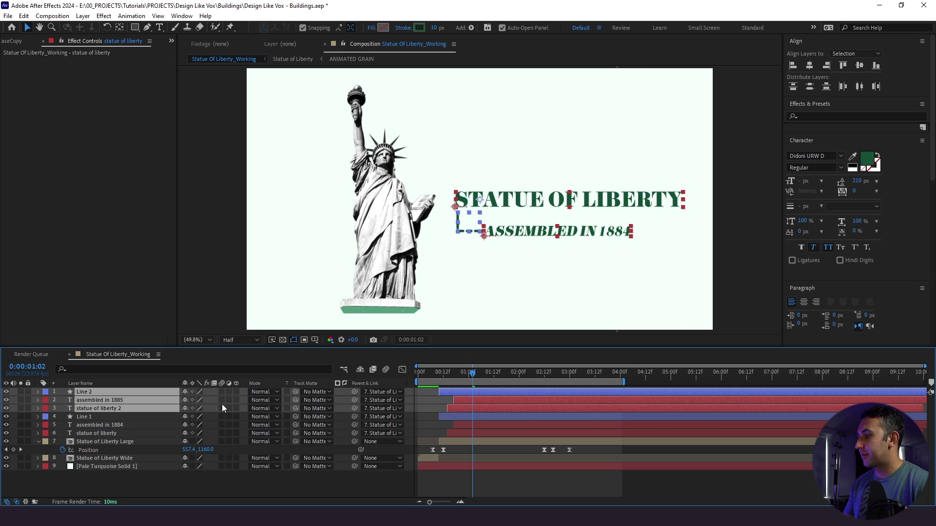
pyautogui.click(385, 392)
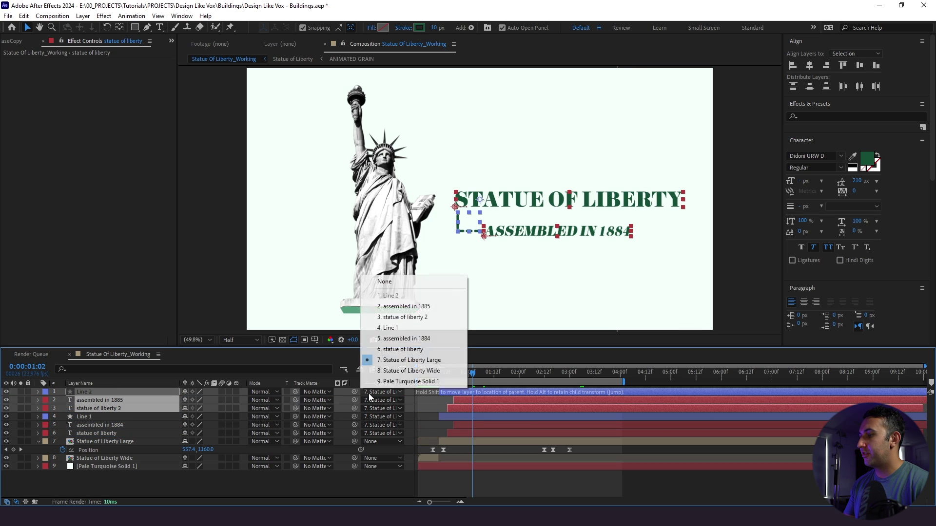
pyautogui.click(397, 284)
# Parent the three duplicated title layers to Statue of Liberty Large at 0:00:03:07, with the pedestal in frame.
pyautogui.moveTo(478, 375); pyautogui.dragTo(583, 377)
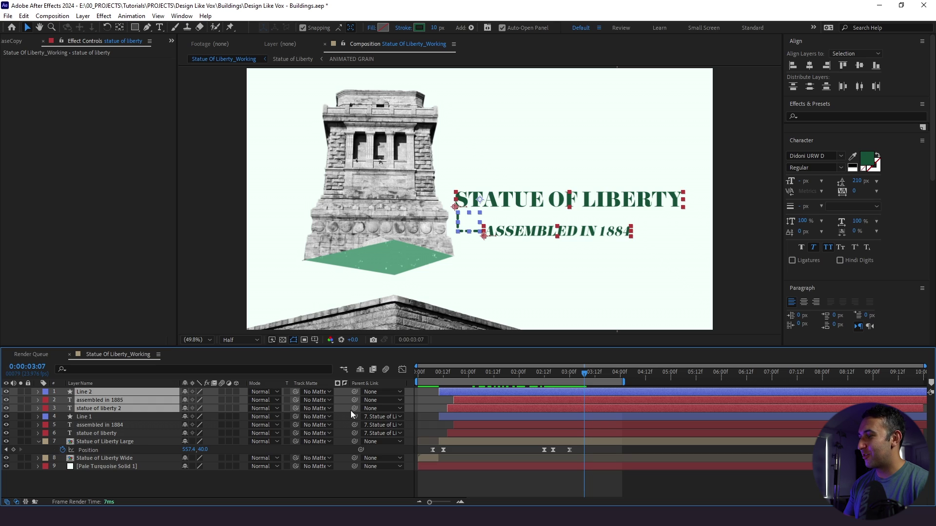
pyautogui.moveTo(257, 412); pyautogui.dragTo(138, 439)
pyautogui.click(464, 474)
# Extend the work area to about 0:00:06:00, shift the three duplicated layers to start around 0:00:03:00, and reveal their keyframes.
pyautogui.moveTo(589, 372); pyautogui.dragTo(593, 353)
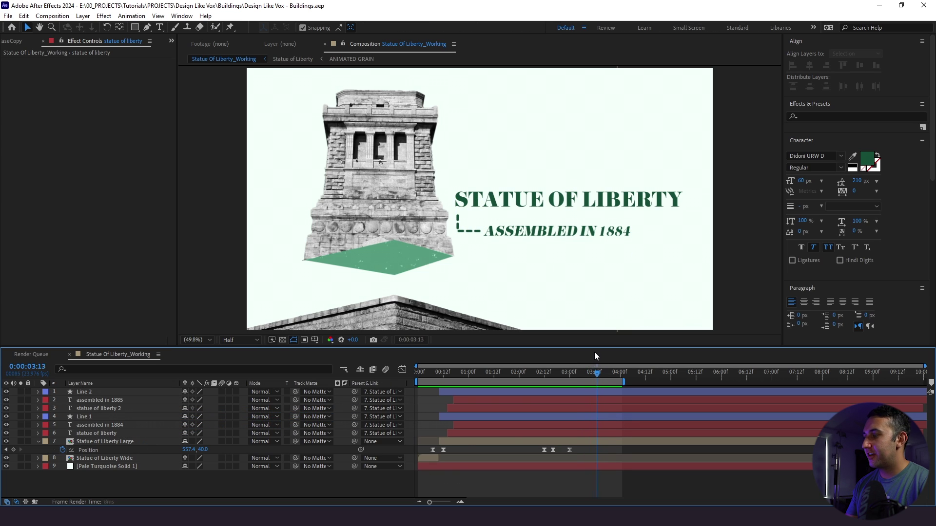
pyautogui.click(497, 410)
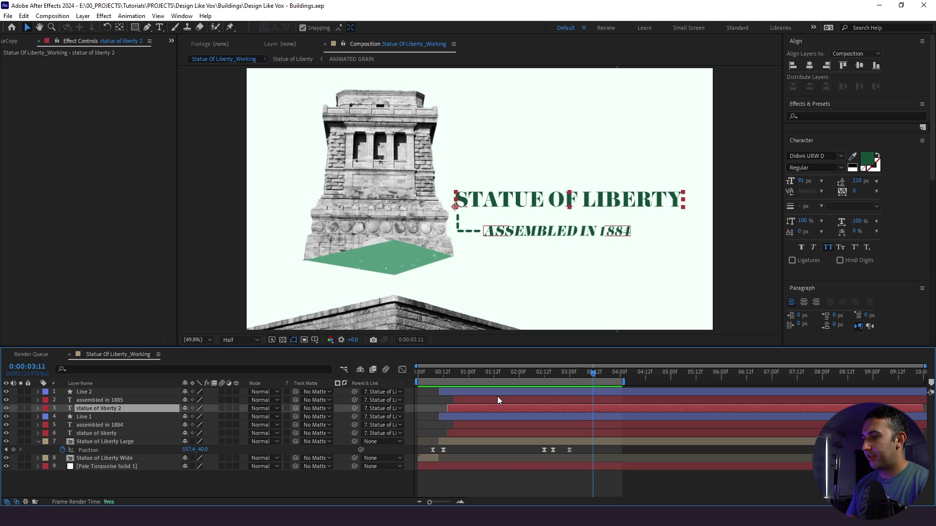
pyautogui.keyDown('shift'); pyautogui.click(634, 391); pyautogui.keyUp('shift')
pyautogui.moveTo(624, 382); pyautogui.dragTo(721, 382)
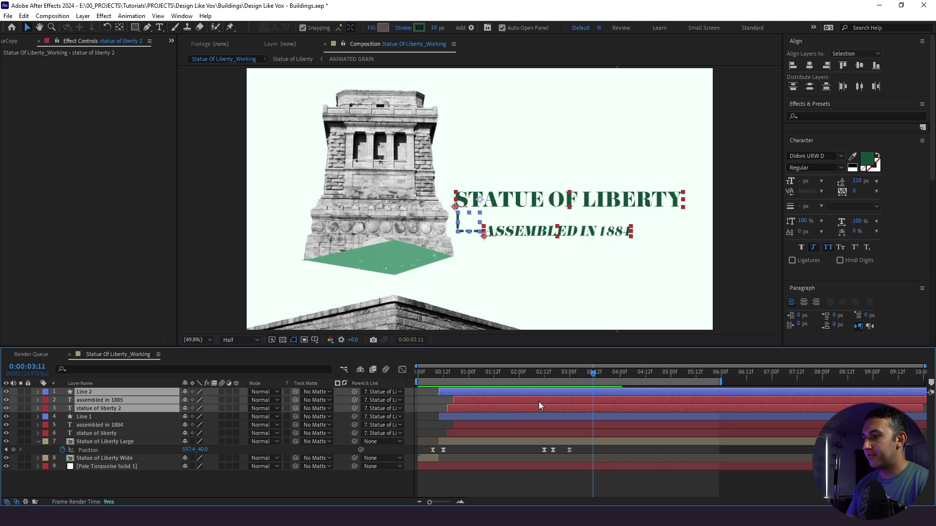
pyautogui.moveTo(542, 402); pyautogui.dragTo(639, 399)
pyautogui.moveTo(639, 400); pyautogui.dragTo(677, 400)
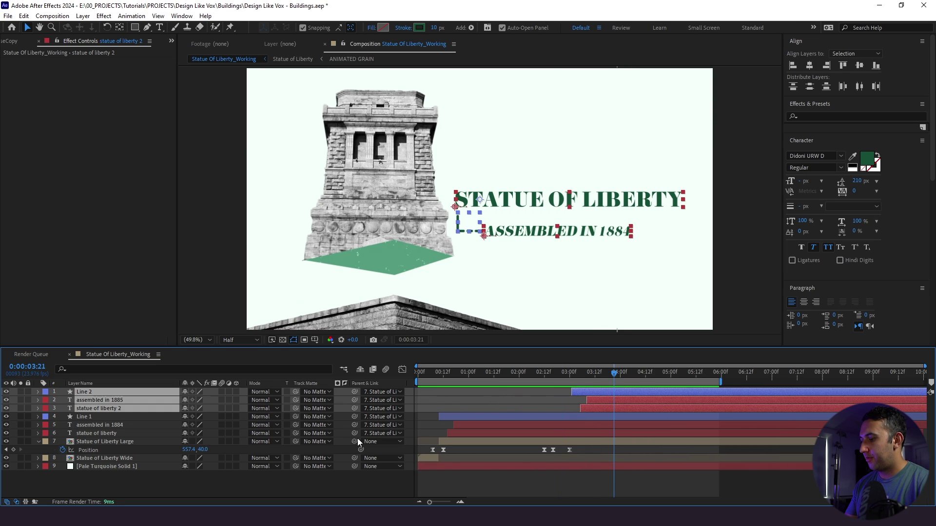
pyautogui.press('u')
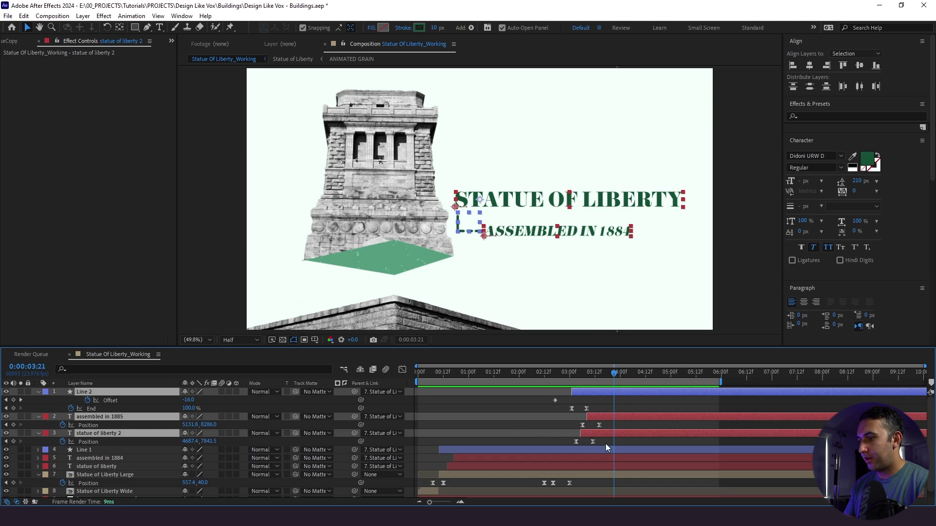
# Shift both Position keyframes of the assembled in 1885 layer right, reaching 5428.1, 8286.0 at 0:00:03:14.
pyautogui.click(601, 374)
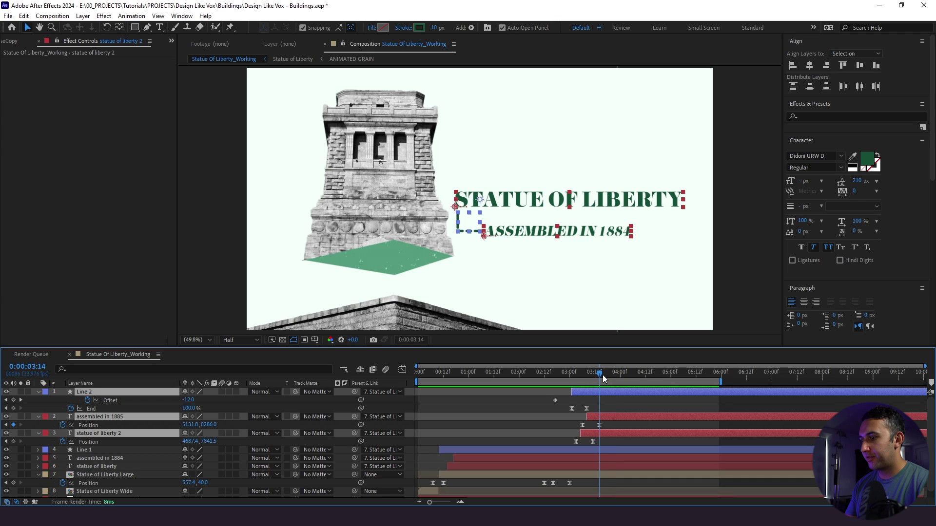
pyautogui.click(624, 440)
pyautogui.click(123, 426)
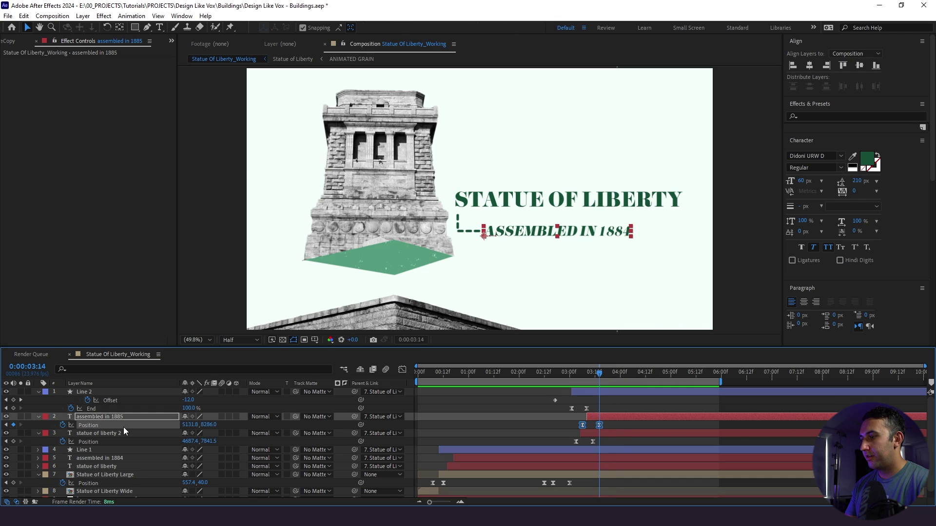
pyautogui.hotkey('shift', 'Right')
pyautogui.hotkey('shift', 'Right')
pyautogui.hotkey('shift', 'Right')
pyautogui.hotkey('shift', 'Right')
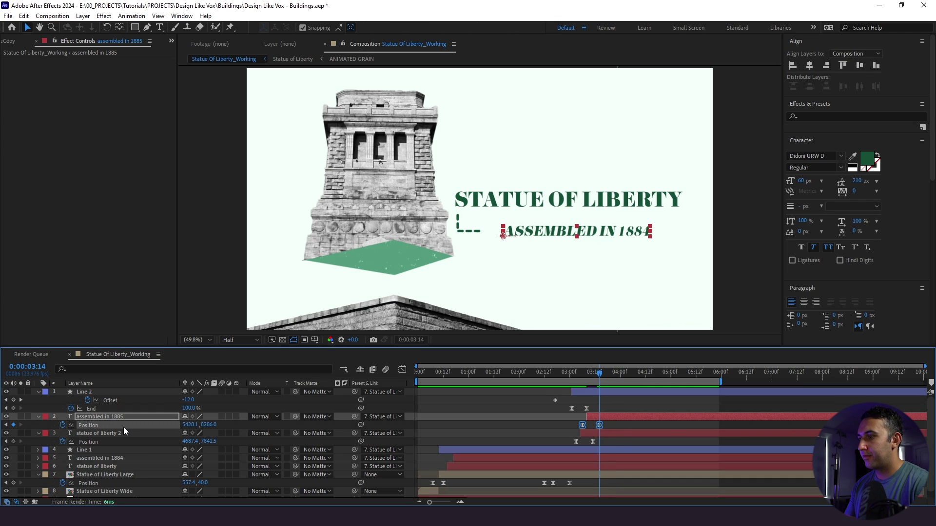
# Nudge the Line 2 dashed line right so it sits directly beside the shifted subtitle.
pyautogui.click(584, 393)
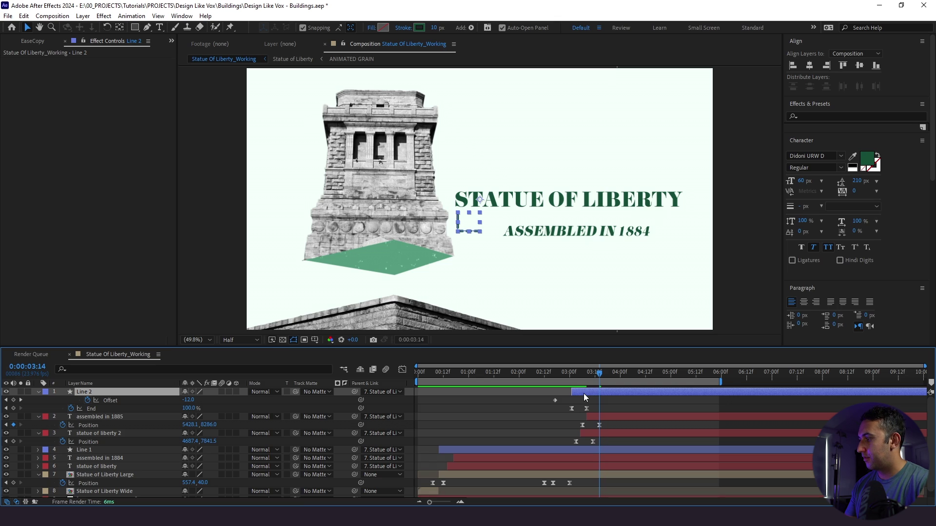
pyautogui.hotkey('shift', 'Right')
pyautogui.hotkey('shift', 'Right')
pyautogui.hotkey('shift', 'Right')
pyautogui.hotkey('shift', 'Right')
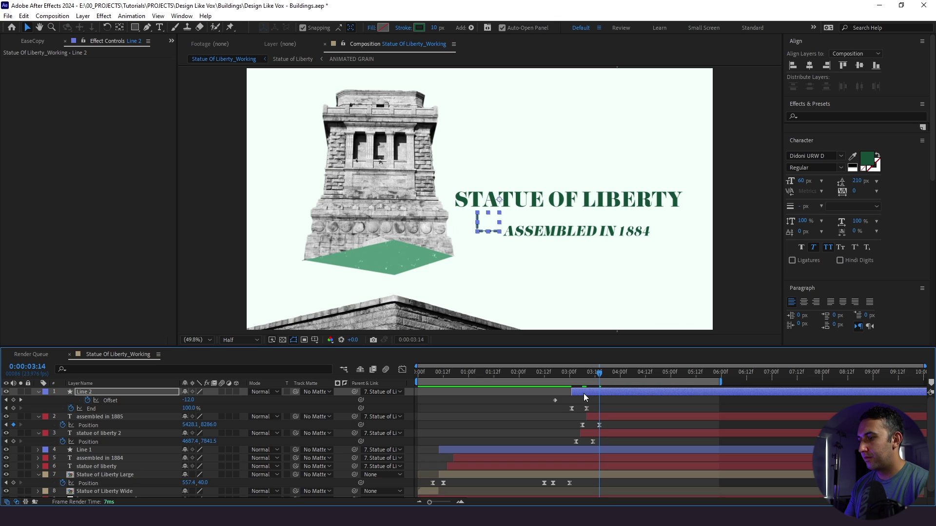
# Shift both Position keyframes of statue of liberty 2 right, reaching 4983.7, 7841.5 at 0:00:03:11, and preview the second title animation.
pyautogui.moveTo(601, 376); pyautogui.dragTo(593, 376)
pyautogui.click(107, 440)
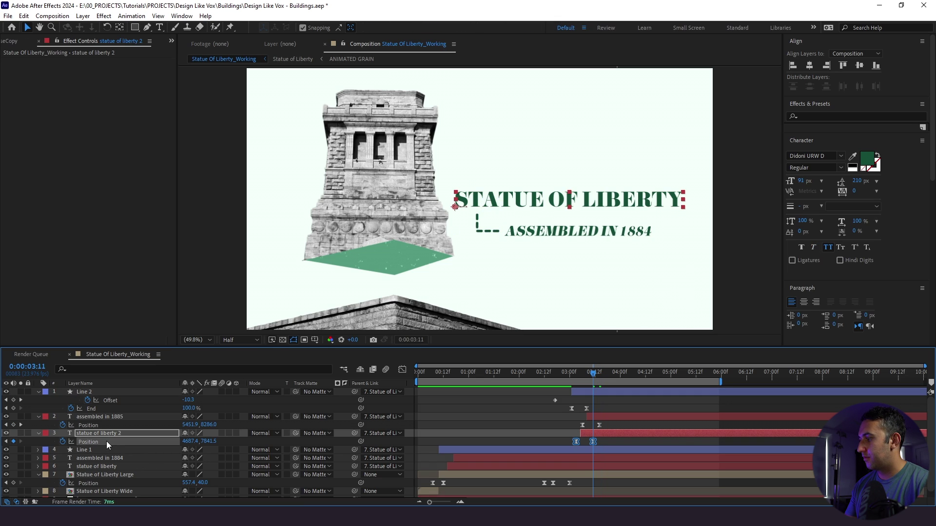
pyautogui.hotkey('shift', 'Right')
pyautogui.hotkey('shift', 'Right')
pyautogui.hotkey('shift', 'Right')
pyautogui.hotkey('shift', 'Right')
pyautogui.hotkey('shift', 'Right')
pyautogui.hotkey('shift', 'Right')
pyautogui.hotkey('shift', 'Right')
pyautogui.hotkey('shift', 'Right')
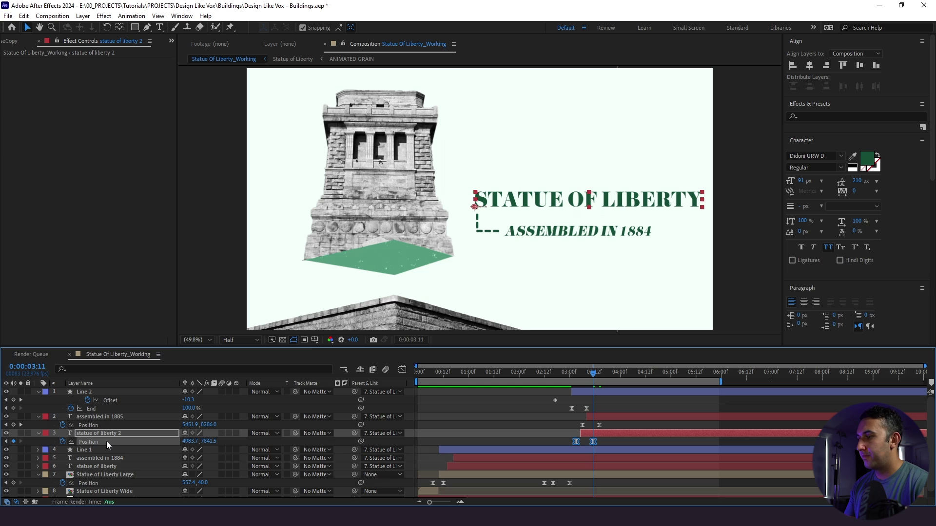
pyautogui.click(552, 375)
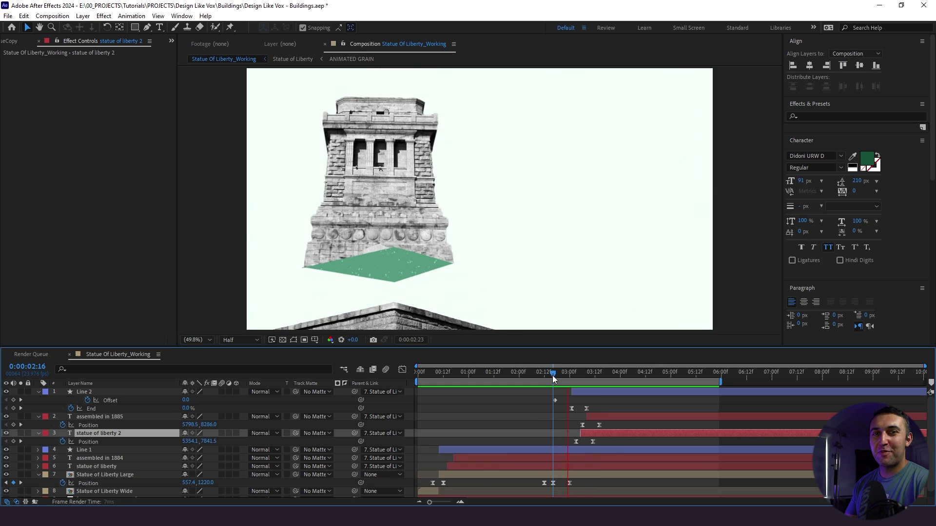
pyautogui.press('space')
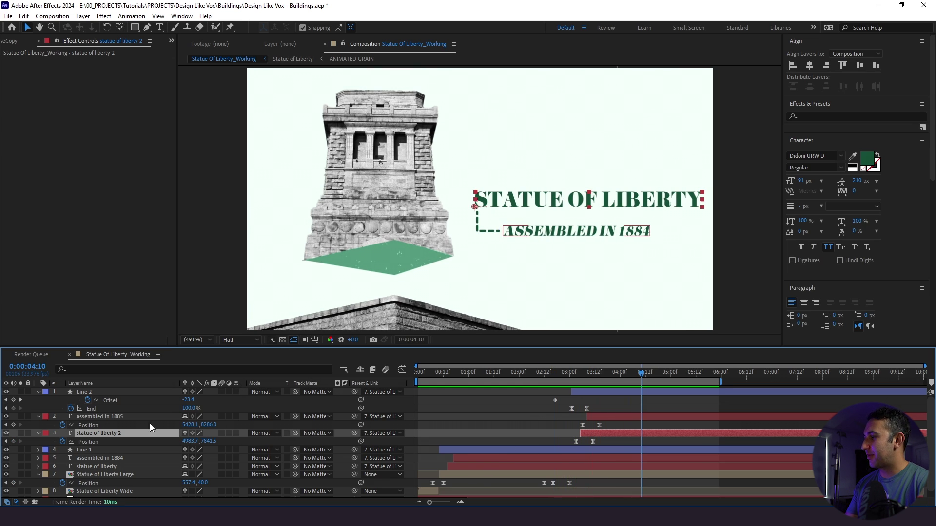
# Change the duplicated title's text to "pedestal" and its subtitle's text to "completed in 1886".
pyautogui.doubleClick(120, 433)
pyautogui.write('ppedestal')
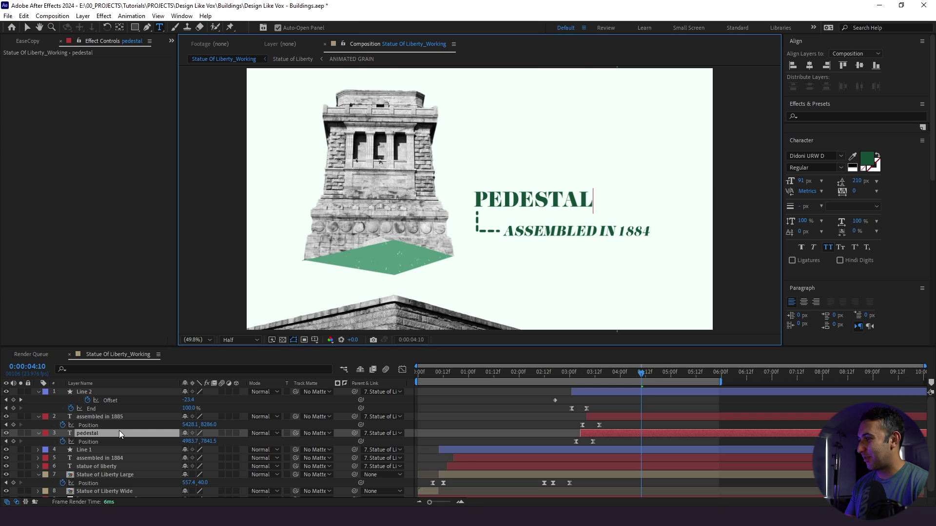
pyautogui.doubleClick(117, 417)
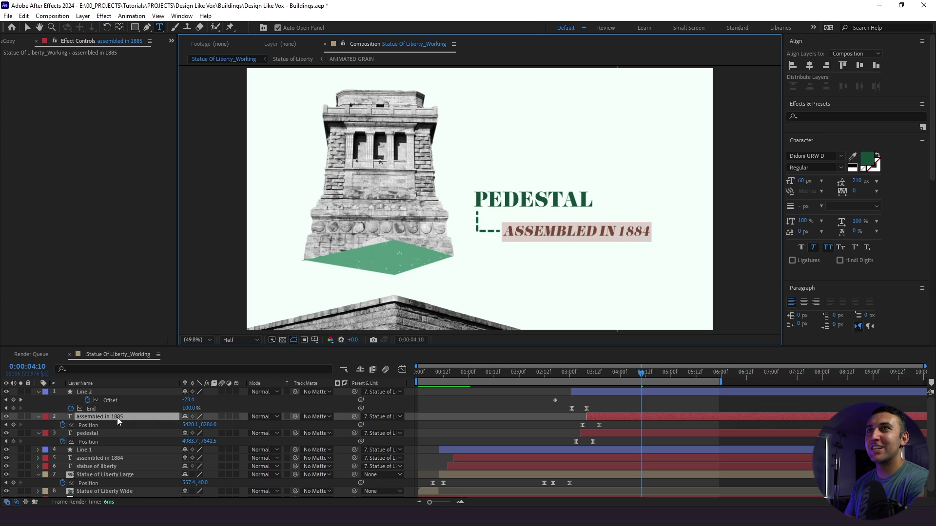
pyautogui.write('completed in 1')
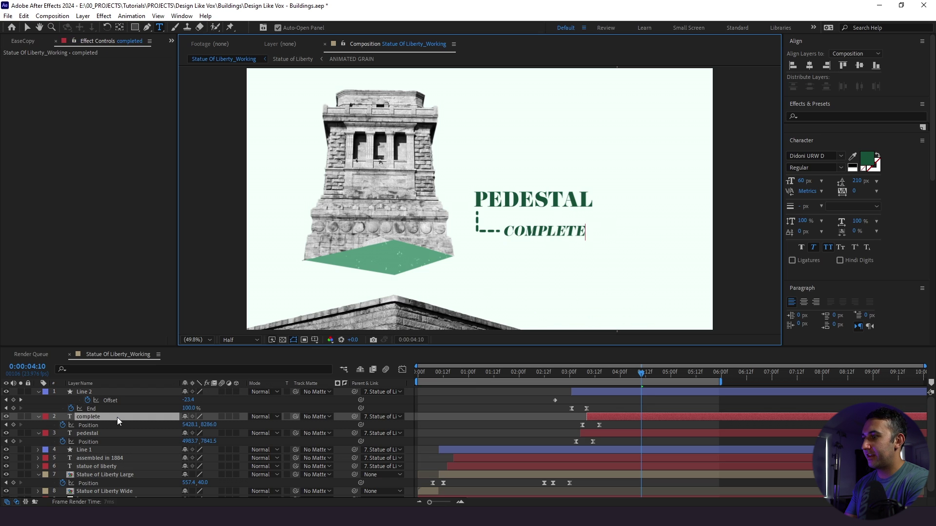
pyautogui.write('886')
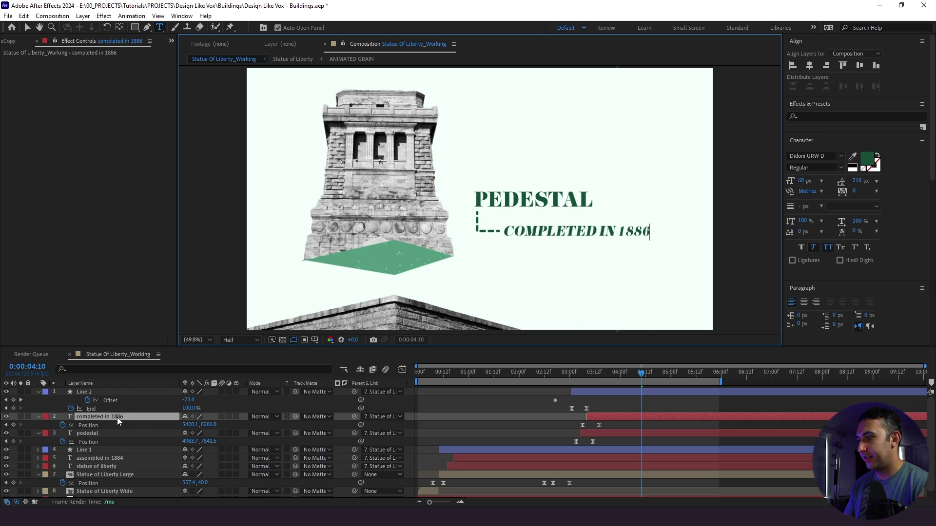
pyautogui.click(534, 437)
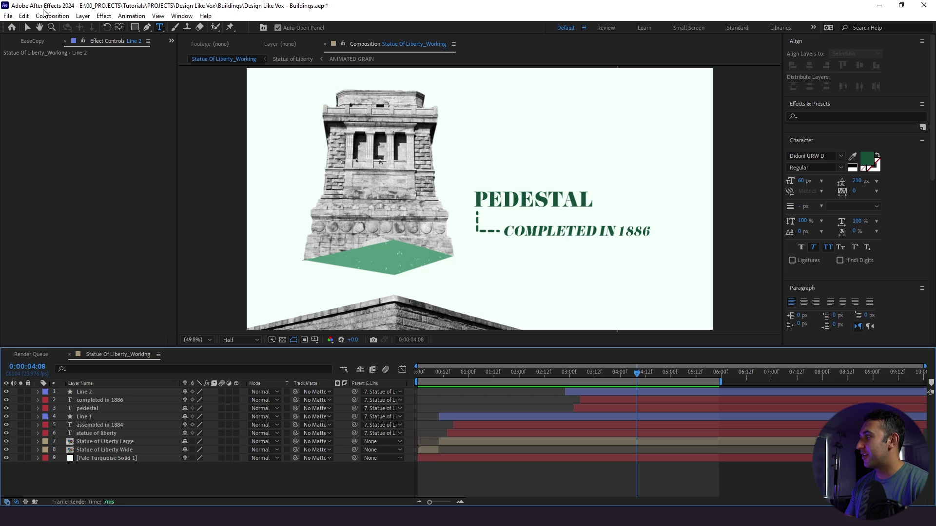
# Create a new 1920 x 1080 composition at 23.976 fps lasting 10 seconds, and add a full-frame pale solid.
pyautogui.click(49, 15)
pyautogui.click(62, 29)
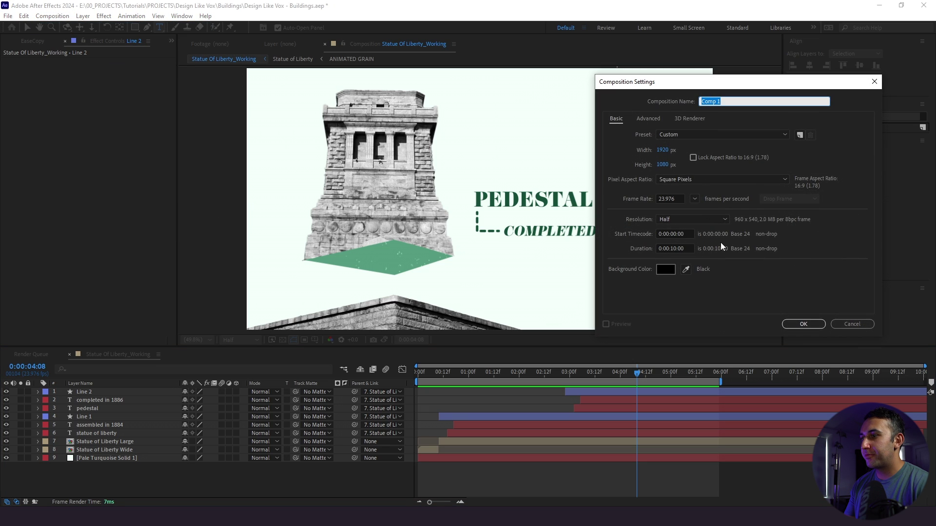
pyautogui.click(788, 324)
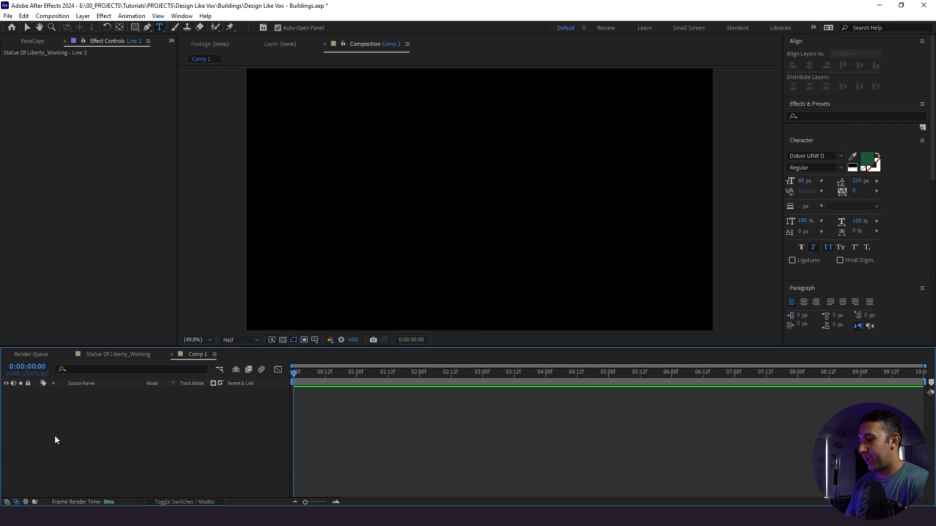
pyautogui.hotkey('ctrl', 'y')
pyautogui.press('Return')
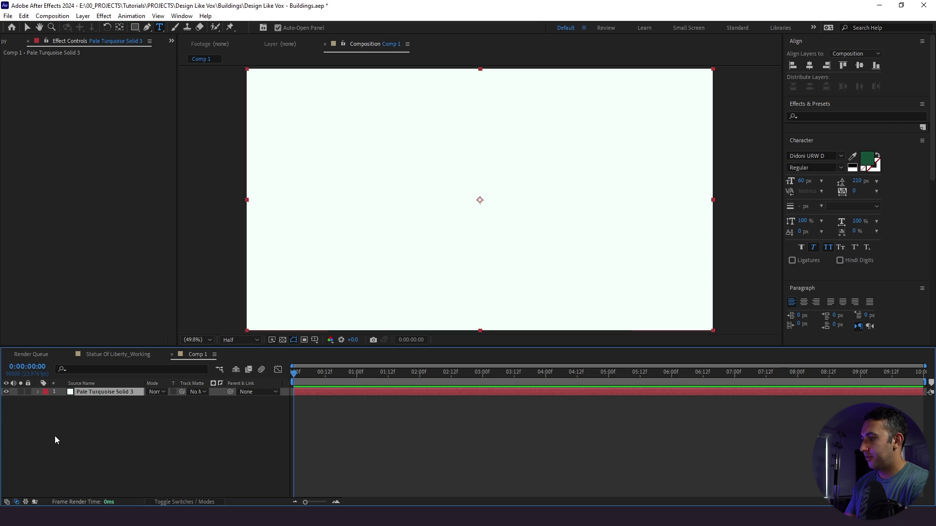
# Apply the Grid effect to the solid, size it from the Width Slider, and set the width to 166.2.
pyautogui.hotkey('ctrl', 'space')
pyautogui.write('grid')
pyautogui.press('Return')
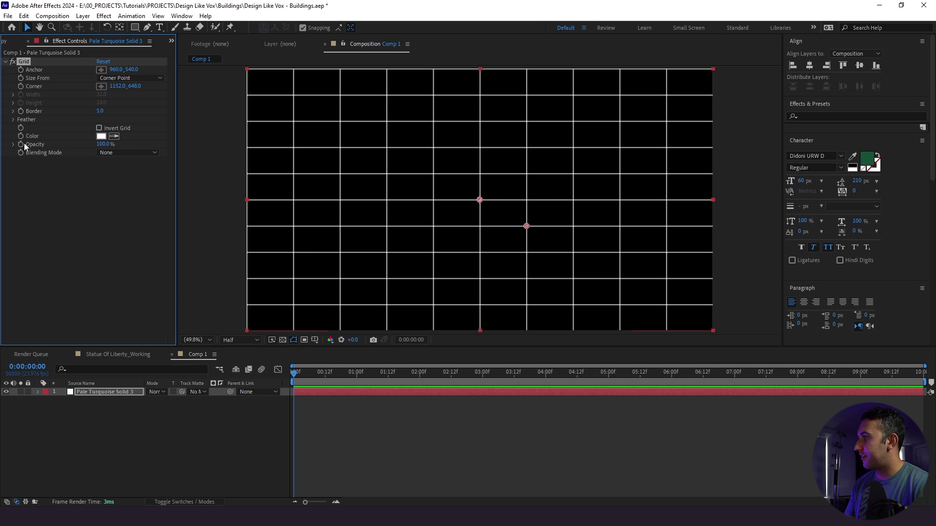
pyautogui.click(126, 78)
pyautogui.click(131, 99)
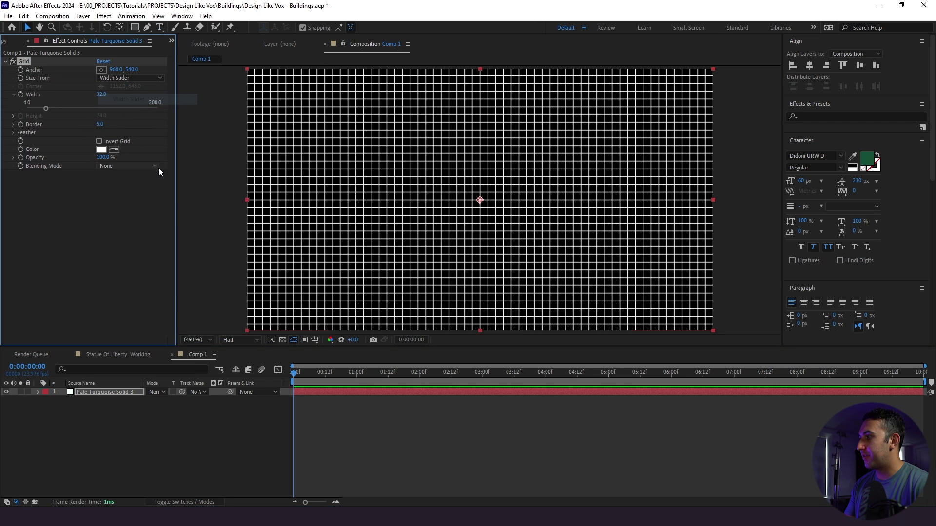
pyautogui.moveTo(51, 109); pyautogui.dragTo(135, 110)
# Rotate the grid solid 45° and scale it to 204% so it covers the whole frame.
pyautogui.press('r')
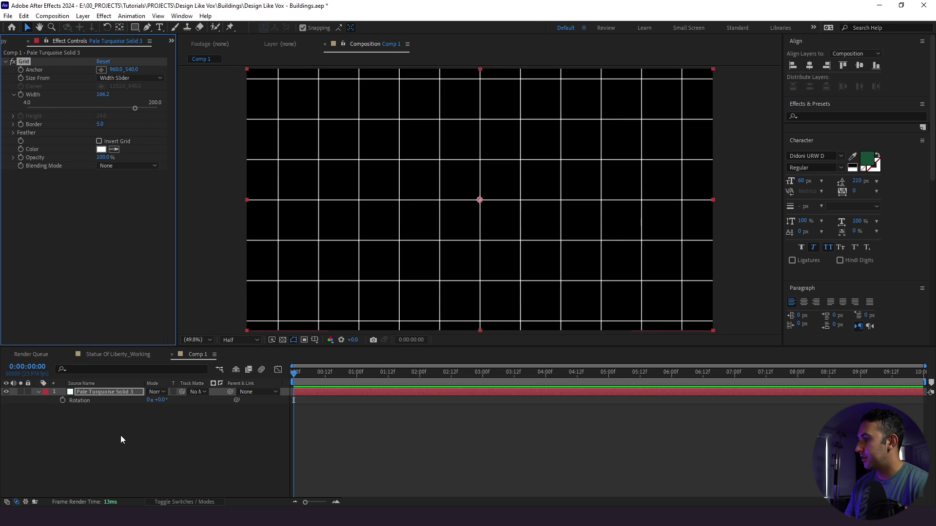
pyautogui.click(161, 400)
pyautogui.write('5')
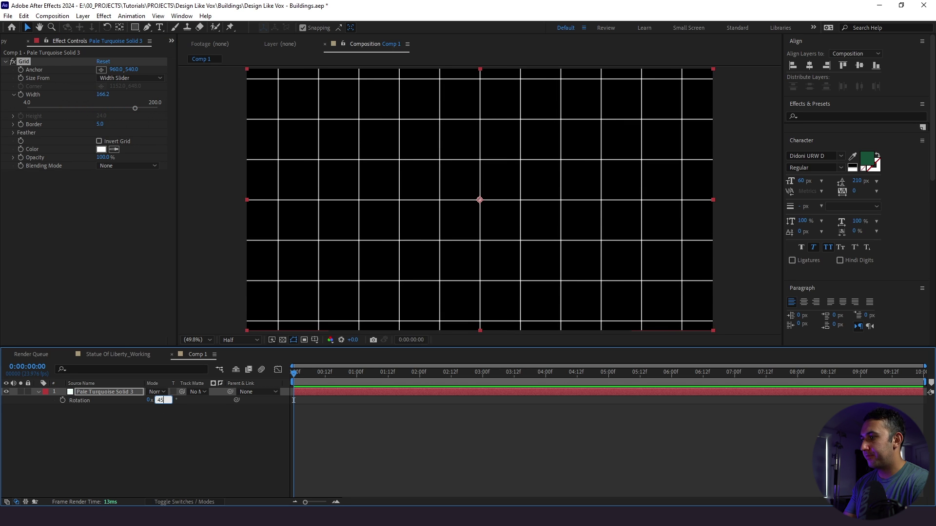
pyautogui.press('Return')
pyautogui.press('s')
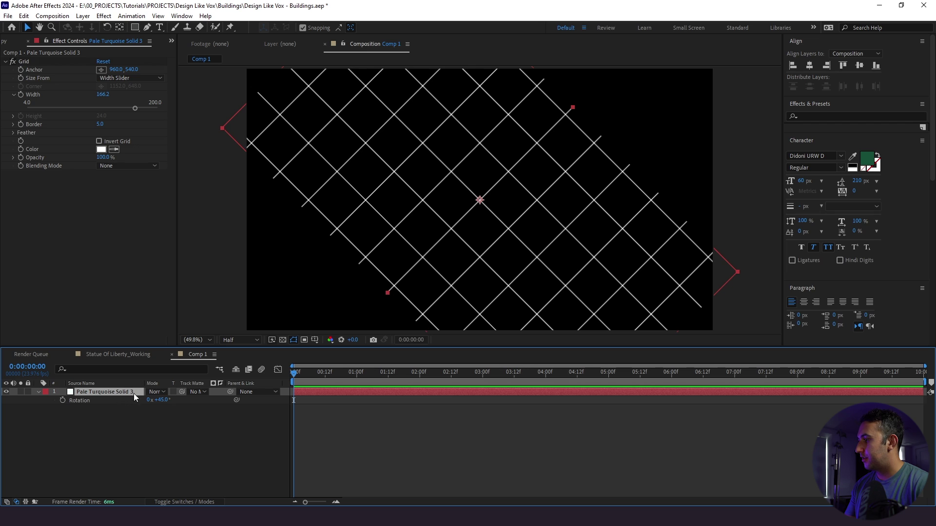
pyautogui.moveTo(156, 400); pyautogui.dragTo(204, 399)
# Reduce the Grid effect's width to 59.8 for a tighter diagonal pattern.
pyautogui.moveTo(127, 109); pyautogui.dragTo(66, 121)
pyautogui.hotkey('ctrl', 'z')
pyautogui.hotkey('ctrl', 'z')
pyautogui.click(65, 112)
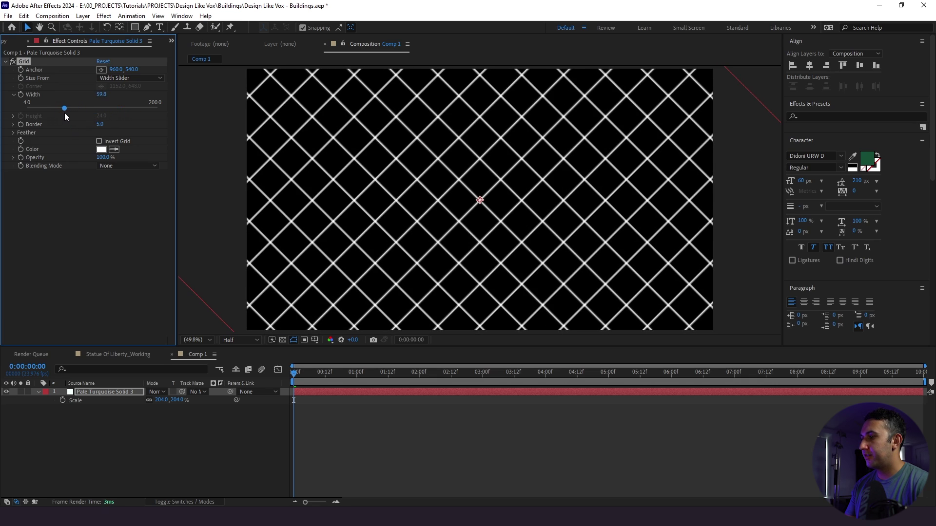
# Recolor the grid lines to a muted green, about 78BEA1.
pyautogui.click(113, 149)
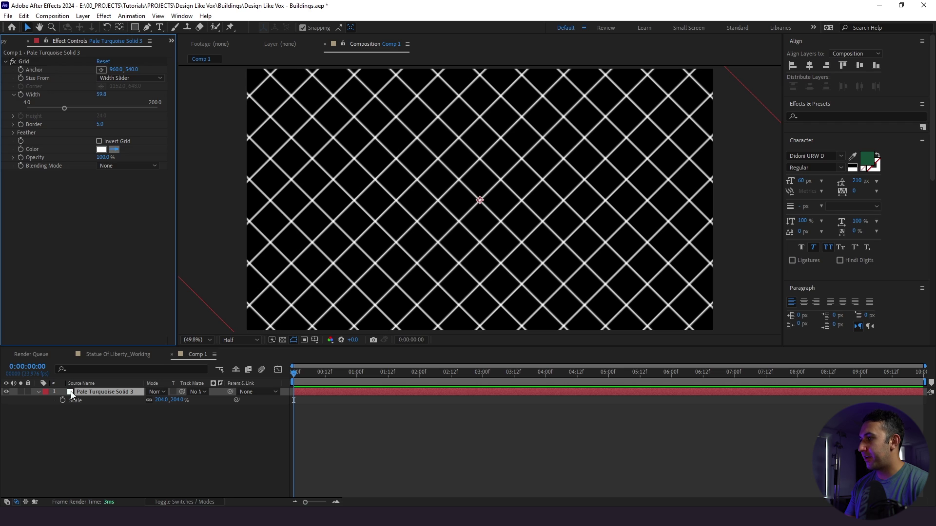
pyautogui.click(72, 392)
pyautogui.click(100, 150)
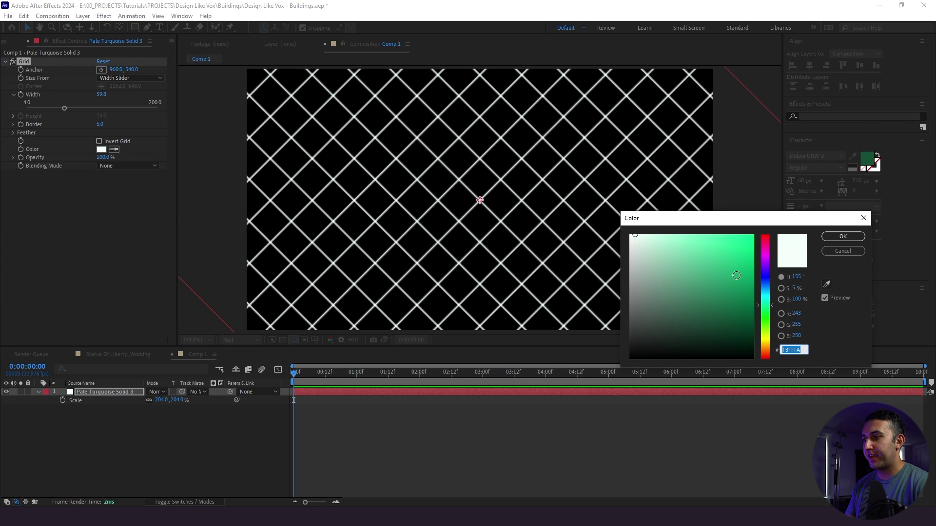
pyautogui.moveTo(677, 261)
pyautogui.mouseDown()
pyautogui.moveTo(678, 275)
pyautogui.moveTo(669, 263)
pyautogui.mouseUp()
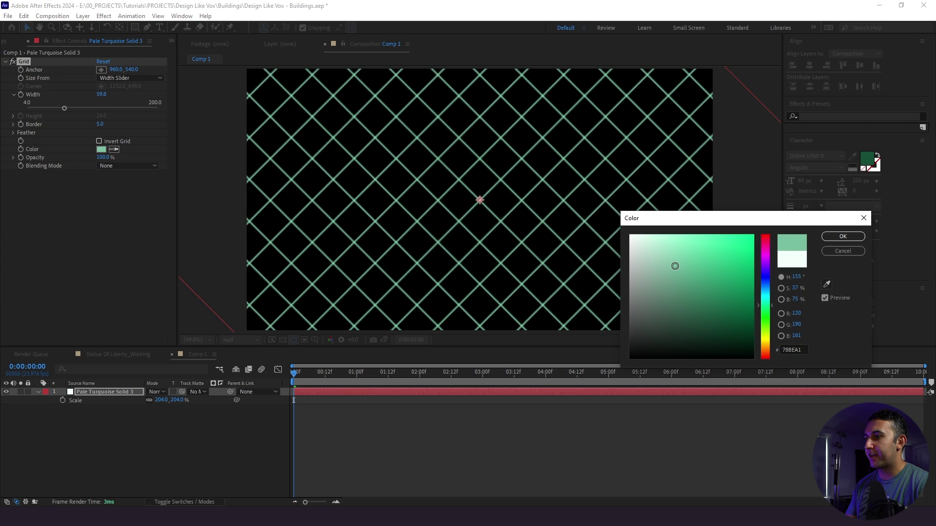
# Rename Comp 1 as GRID and place it in Statue Of Liberty_Working between the Wide statue layer and the background solid.
pyautogui.click(4, 41)
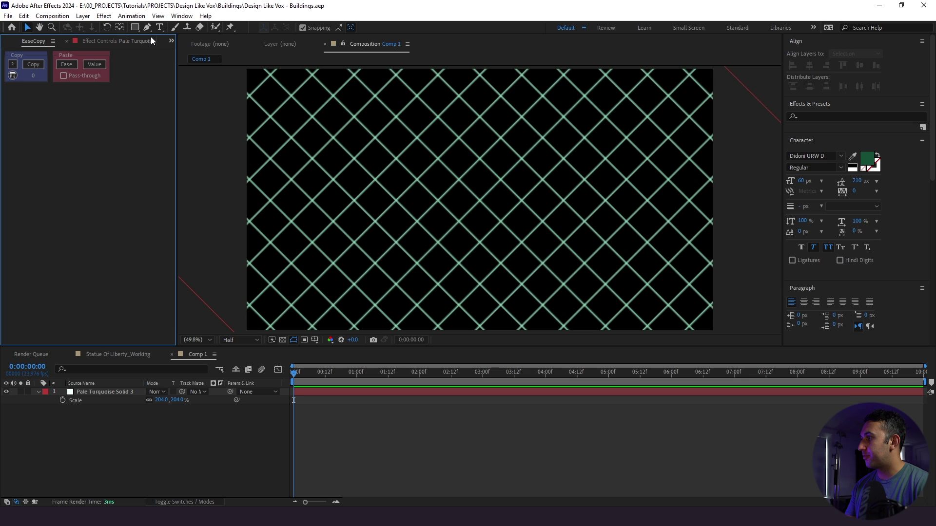
pyautogui.click(170, 40)
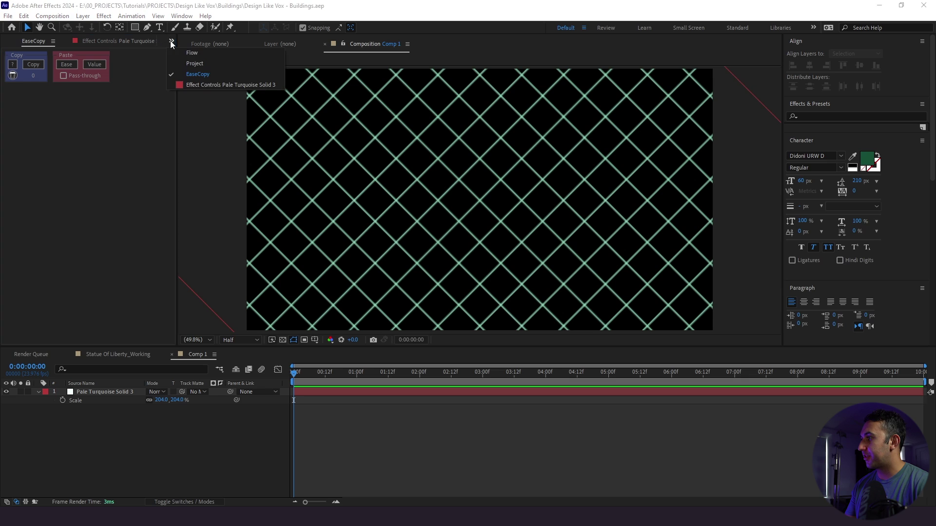
pyautogui.click(195, 63)
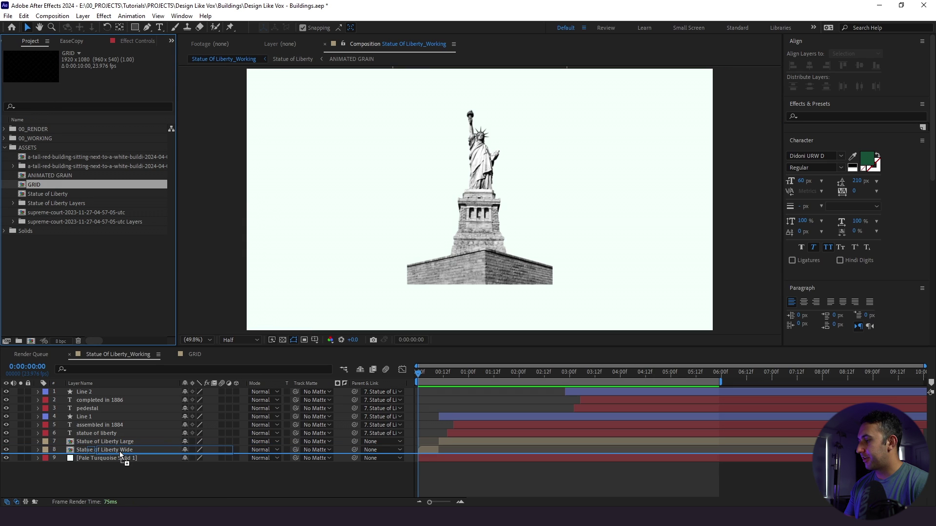
pyautogui.moveTo(118, 452); pyautogui.dragTo(119, 451)
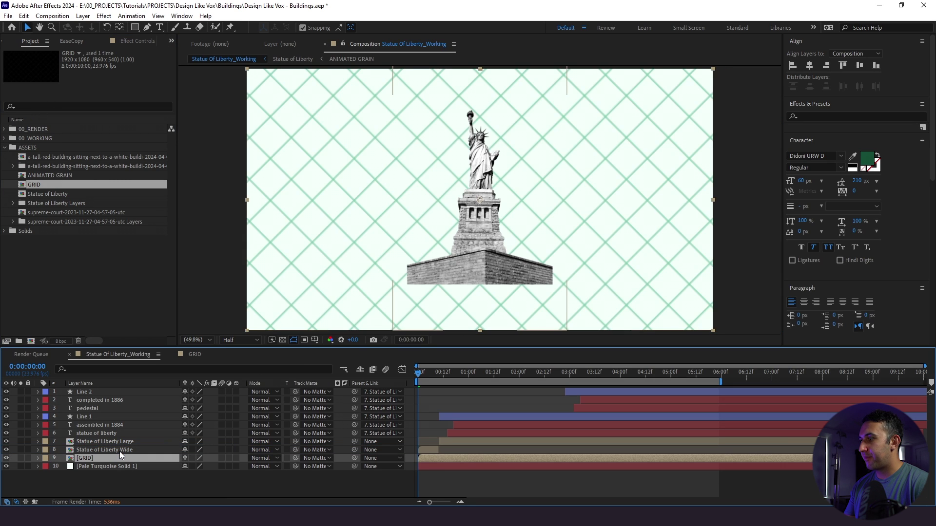
# Lower the GRID layer's opacity to 20%.
pyautogui.scroll(-2, 390, 265)
pyautogui.scroll(2, 389, 264)
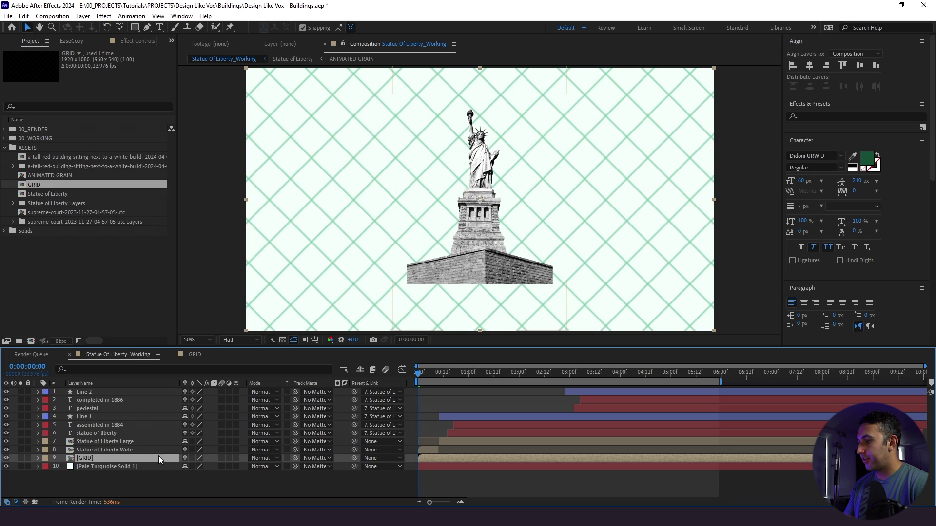
pyautogui.write('t')
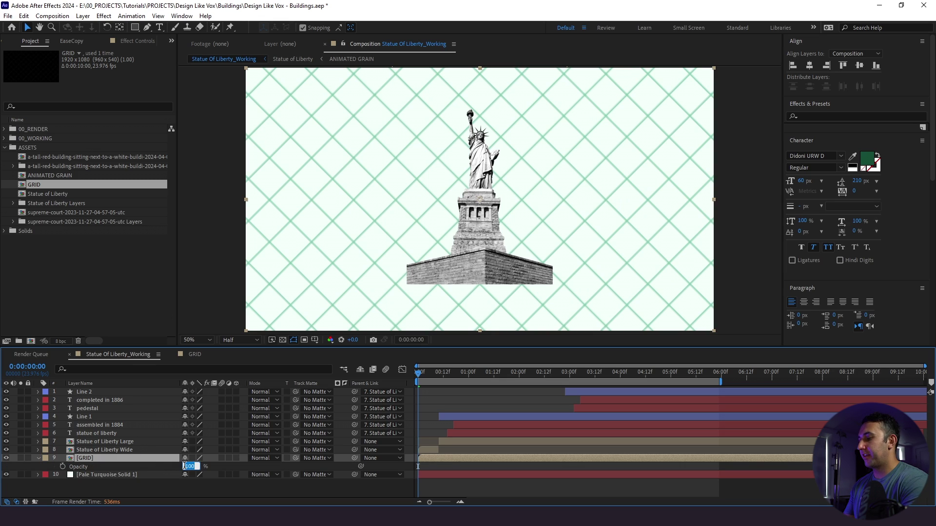
pyautogui.write('10')
pyautogui.press('Return')
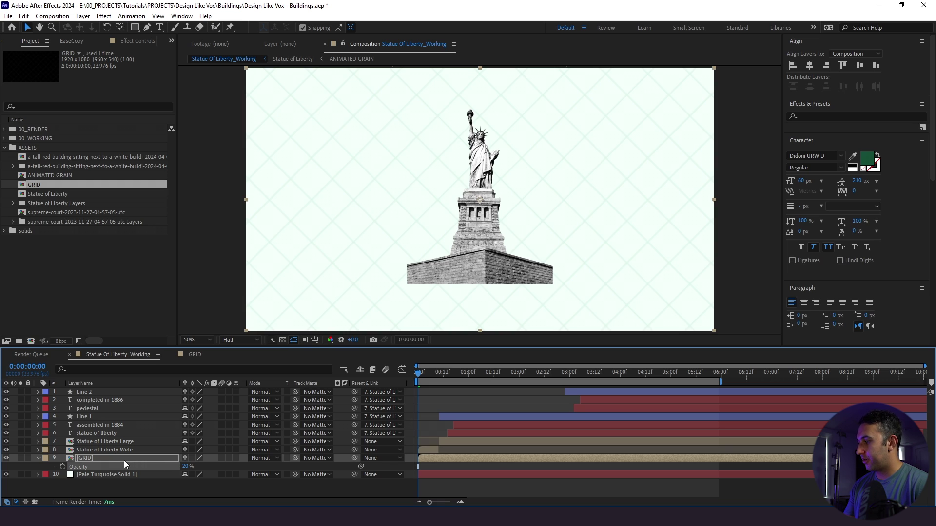
# Add the expression posterizeTime(6) wiggle(222,3), split over two lines, to the GRID layer's Position and preview the moving background.
pyautogui.press('p')
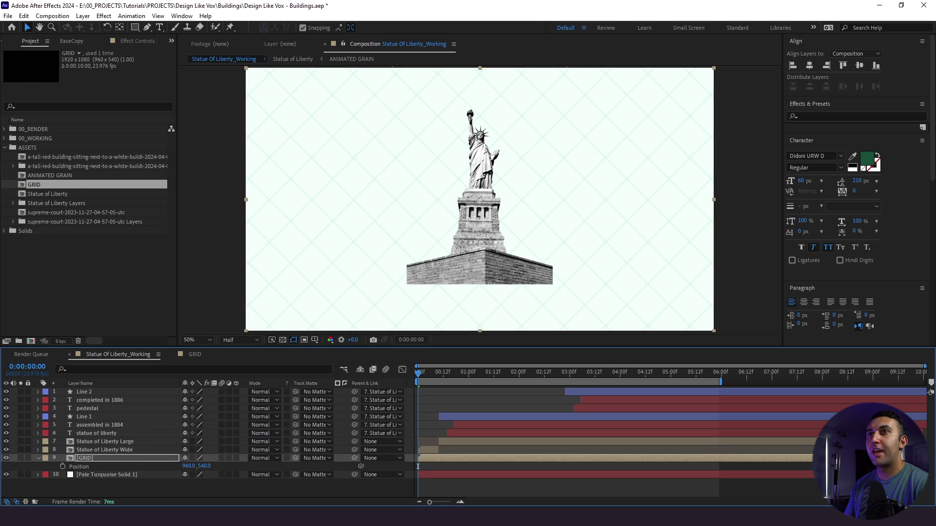
pyautogui.click(71, 487)
pyautogui.keyDown('alt'); pyautogui.click(63, 466); pyautogui.keyUp('alt')
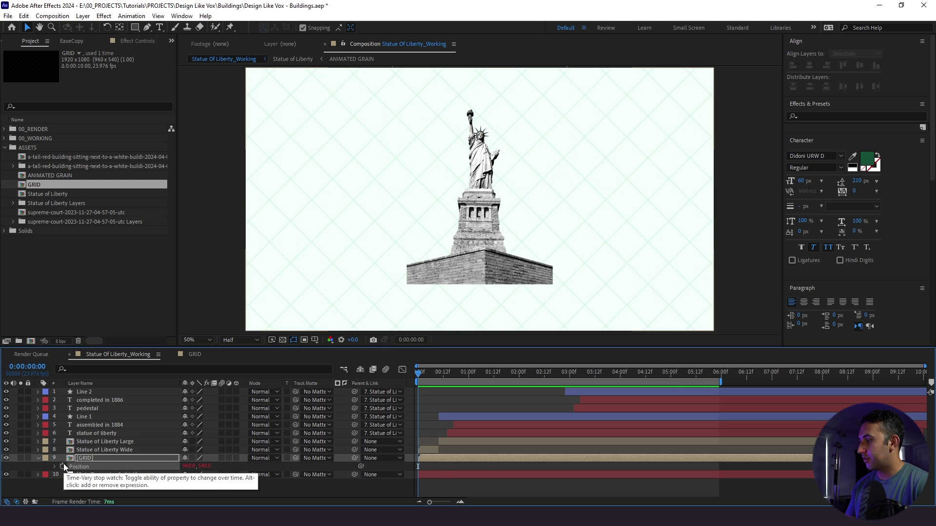
pyautogui.write('posterizeTime(6) wiggle(222,3)')
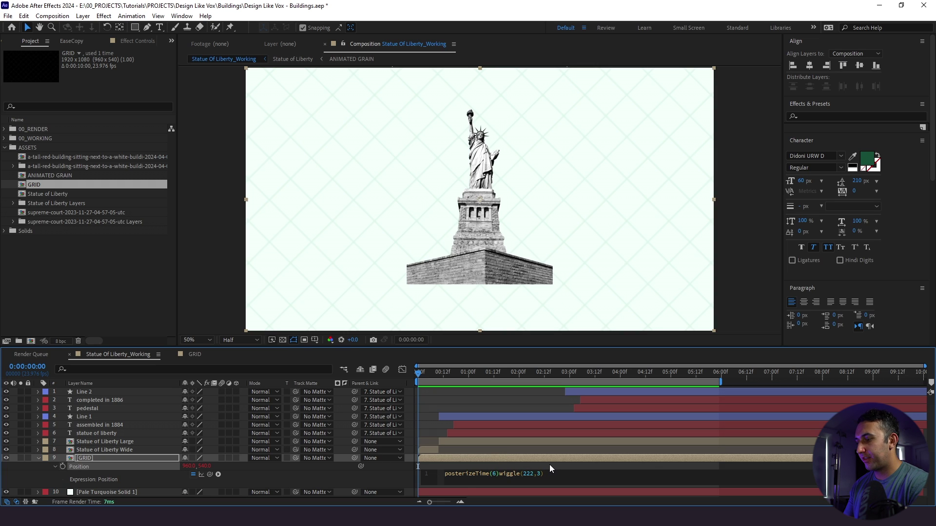
pyautogui.press('Return')
pyautogui.click(486, 449)
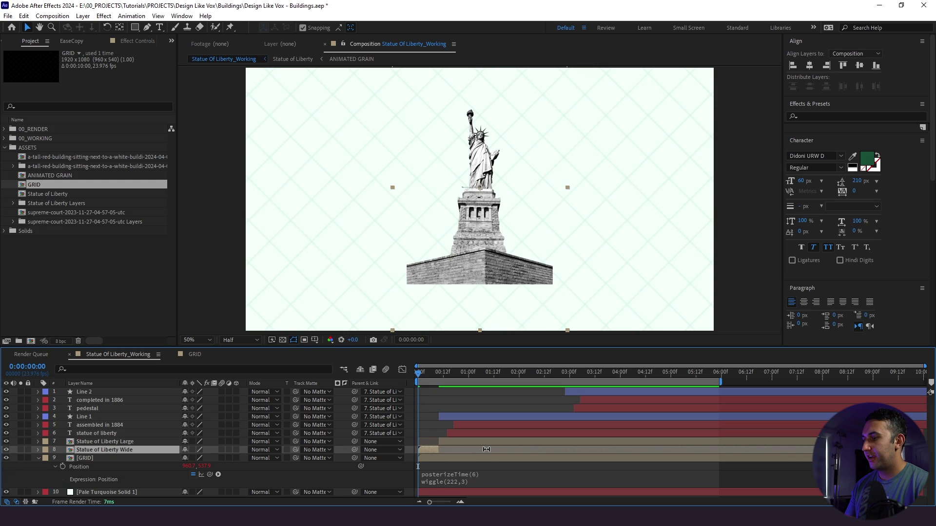
pyautogui.press('space')
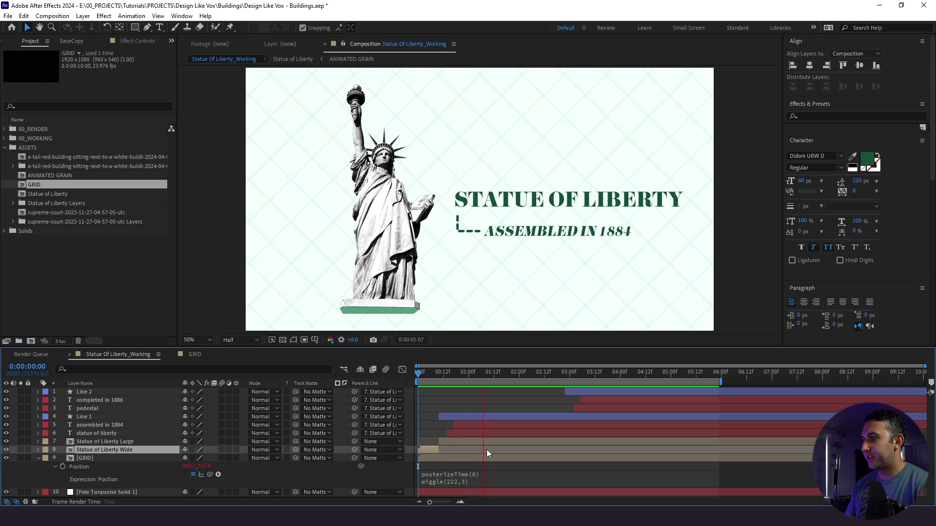
pyautogui.press('space')
pyautogui.moveTo(441, 373); pyautogui.dragTo(384, 388)
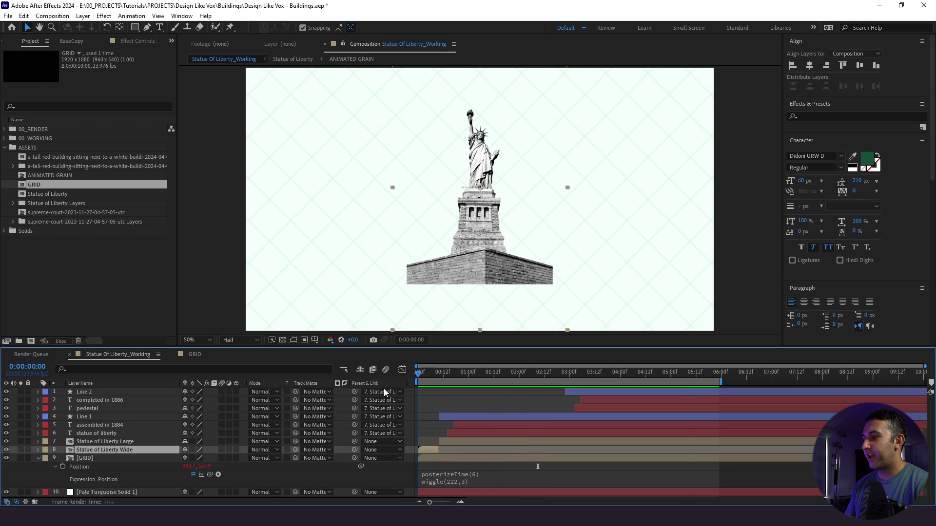
pyautogui.press('space')
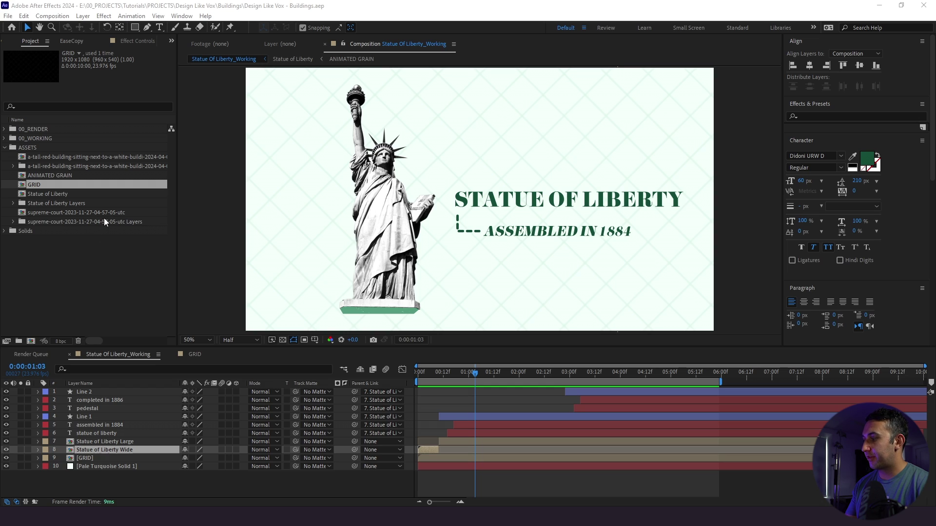
# Add the expression posterizeTime(6) wiggle(100,1), split over two lines, to the Position of Statue of Liberty Large.
pyautogui.click(95, 443)
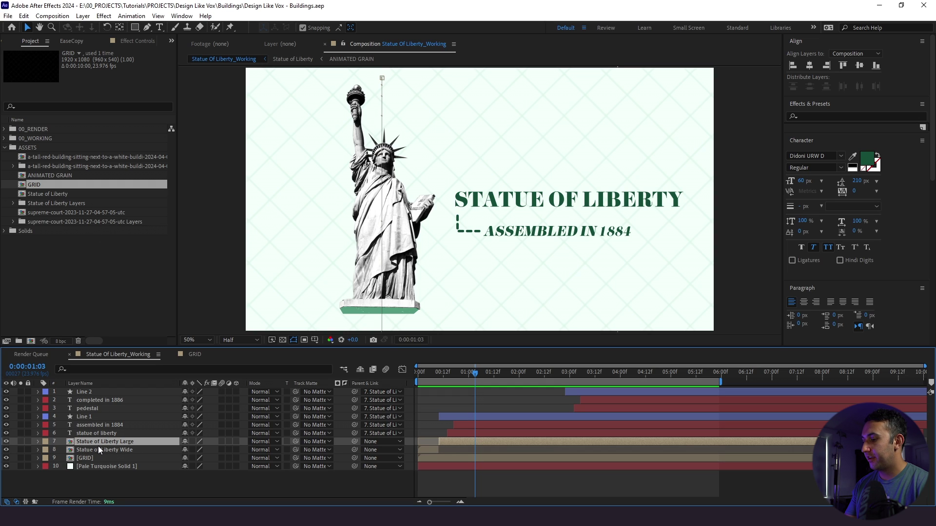
pyautogui.press('p')
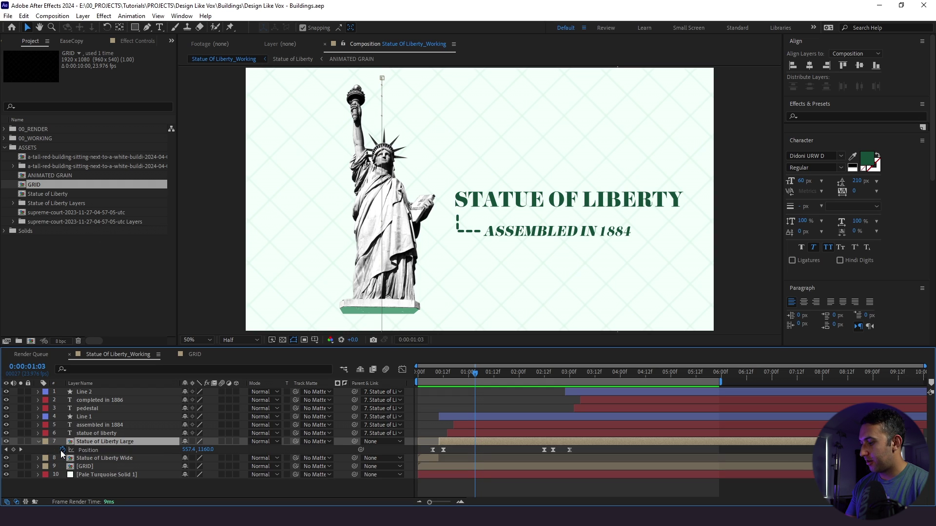
pyautogui.keyDown('alt'); pyautogui.click(63, 450); pyautogui.keyUp('alt')
pyautogui.write('posterizeTime(6) wiggle(100,1)')
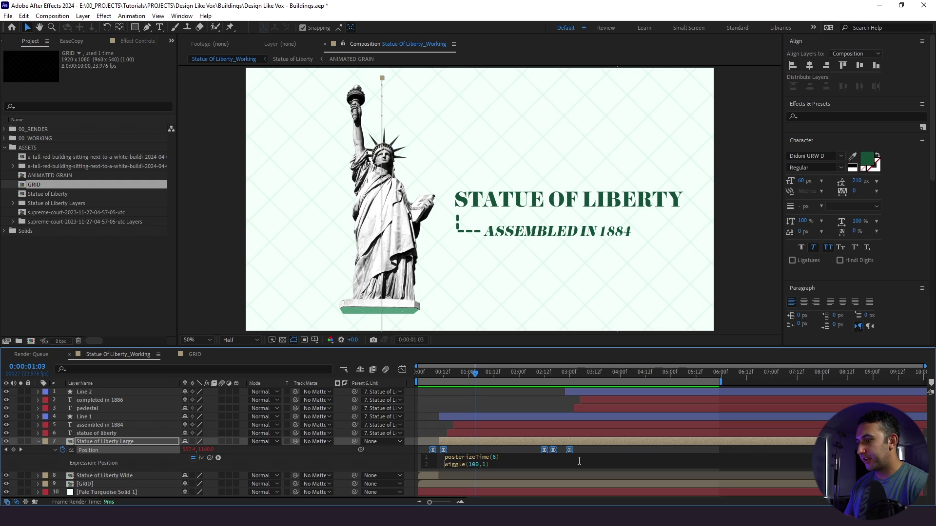
pyautogui.click(512, 431)
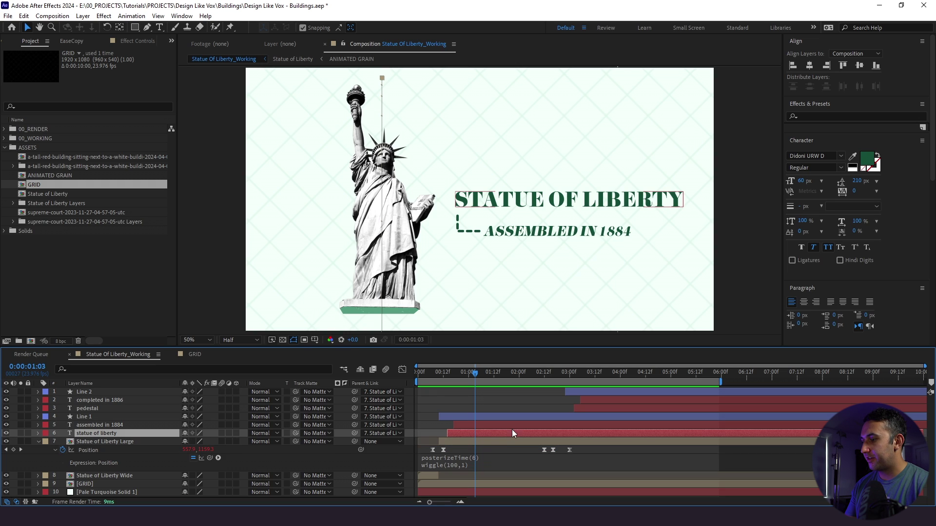
# Copy only the Position expression from Statue of Liberty Large to Statue of Liberty Wide, and preview the animation from the start.
pyautogui.rightClick(118, 452)
pyautogui.click(139, 418)
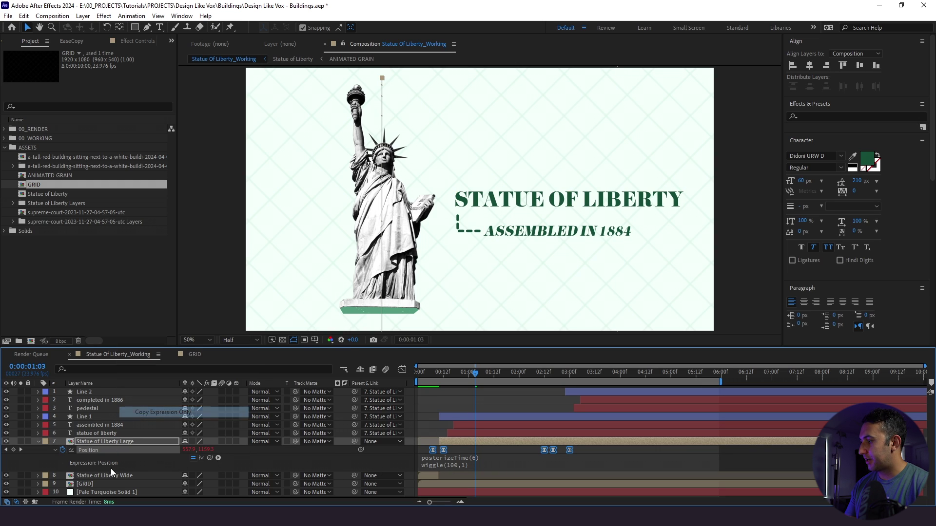
pyautogui.click(109, 474)
pyautogui.hotkey('ctrl', 'v')
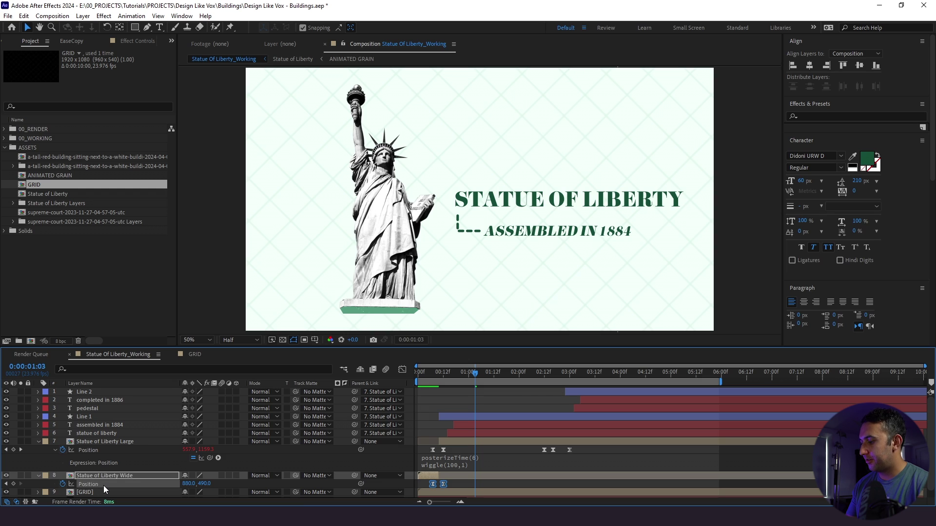
pyautogui.press('space')
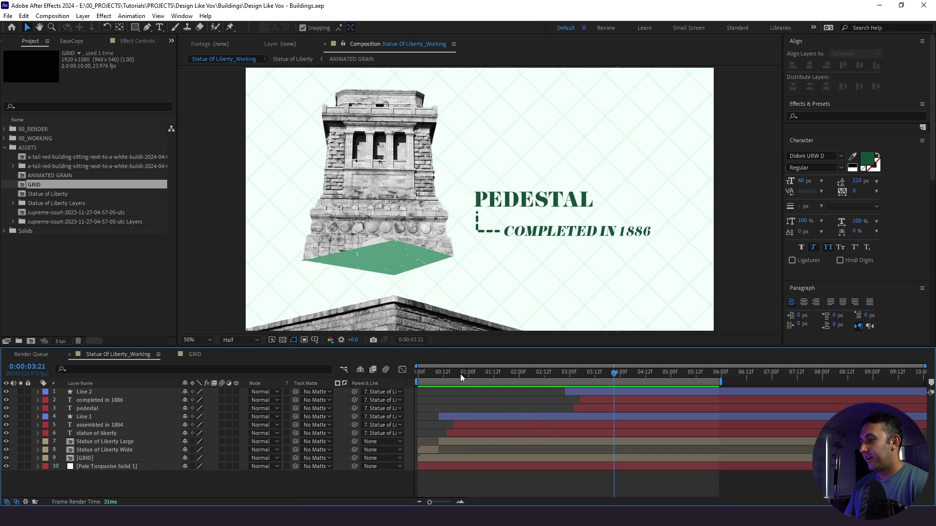
pyautogui.moveTo(460, 373); pyautogui.dragTo(401, 390)
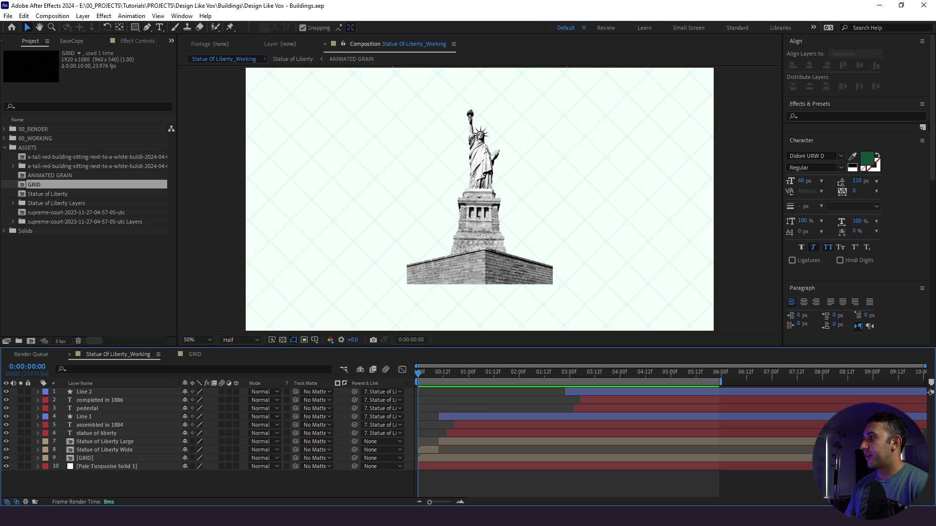
# Create a new 1920 x 1080, 10-second composition named GRAIN.
pyautogui.click(52, 16)
pyautogui.click(68, 26)
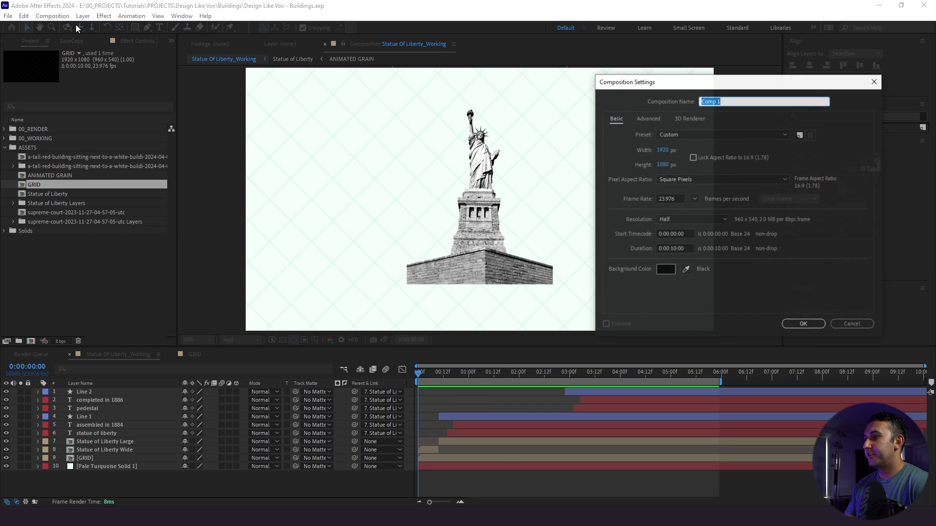
pyautogui.press('capslock')
pyautogui.write('GRAIN')
pyautogui.press('Return')
pyautogui.press('capslock')
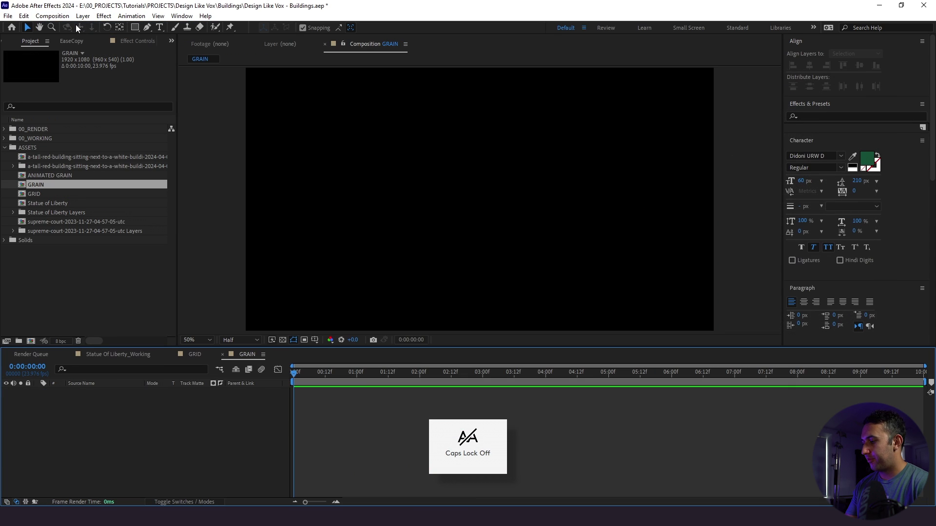
# Add a full-frame solid with colour 808080 to the GRAIN composition.
pyautogui.hotkey('ctrl', 'y')
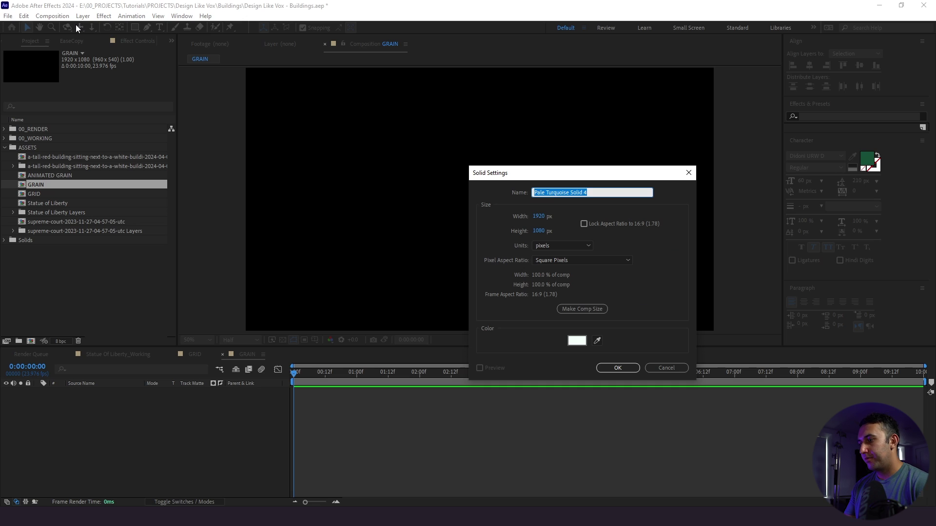
pyautogui.click(577, 342)
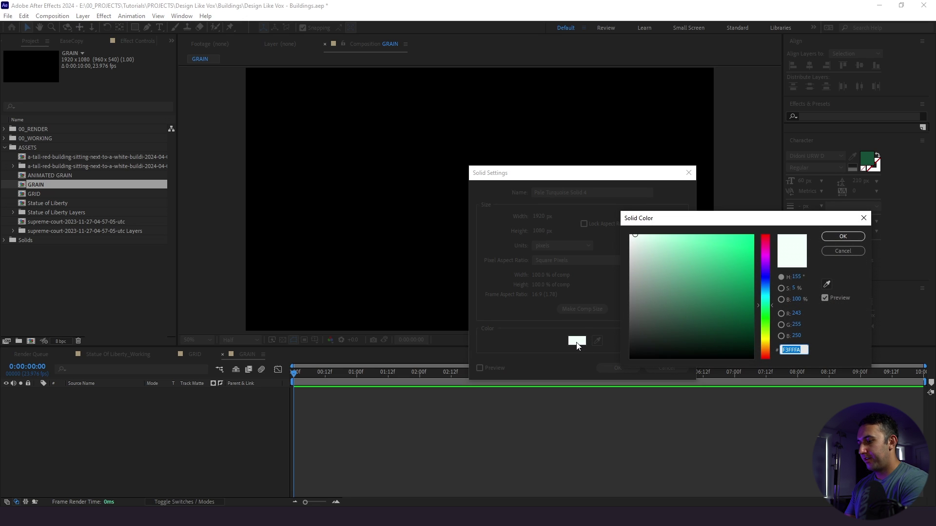
pyautogui.write('808080')
pyautogui.press('Return')
pyautogui.press('Return')
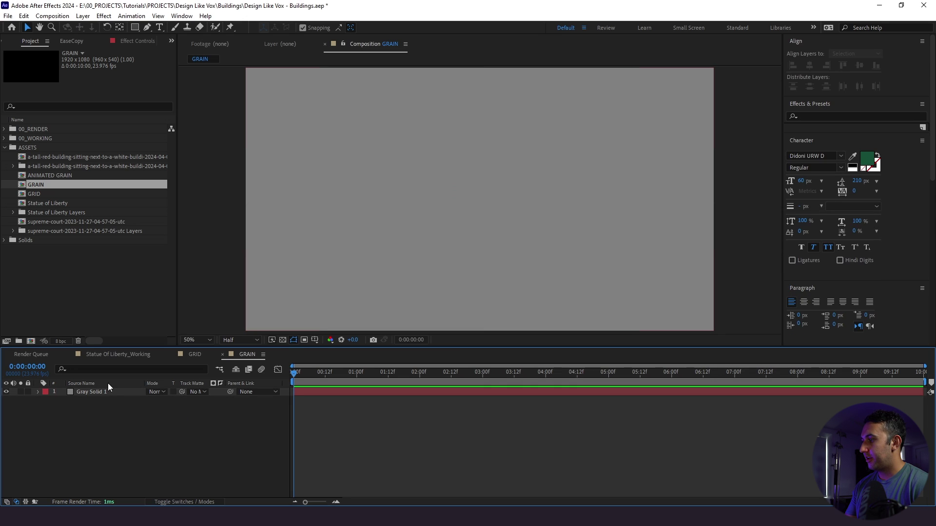
# Apply the Add Grain effect to the gray solid and set its Viewing Mode to Final Output.
pyautogui.click(108, 390)
pyautogui.hotkey('ctrl', 'space')
pyautogui.write('add grain')
pyautogui.press('Return')
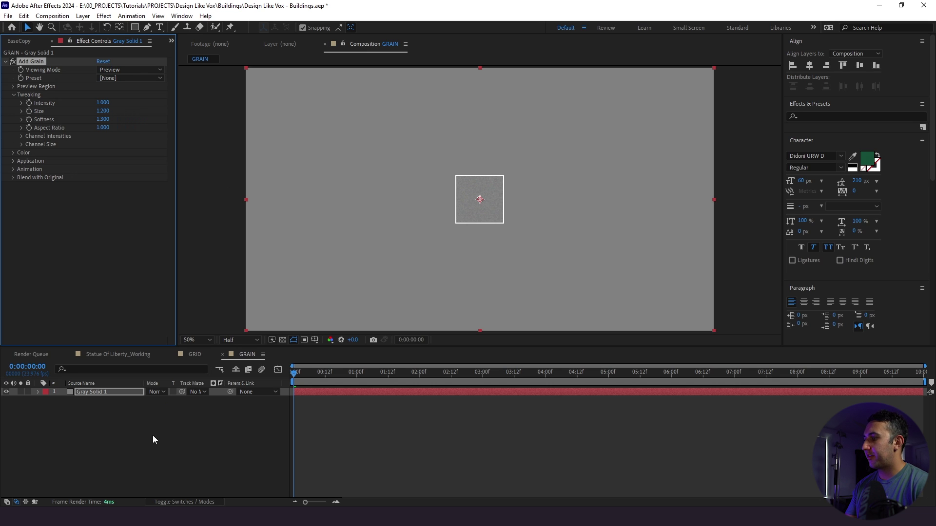
pyautogui.scroll(6, 376, 294)
pyautogui.moveTo(352, 255); pyautogui.dragTo(389, 252)
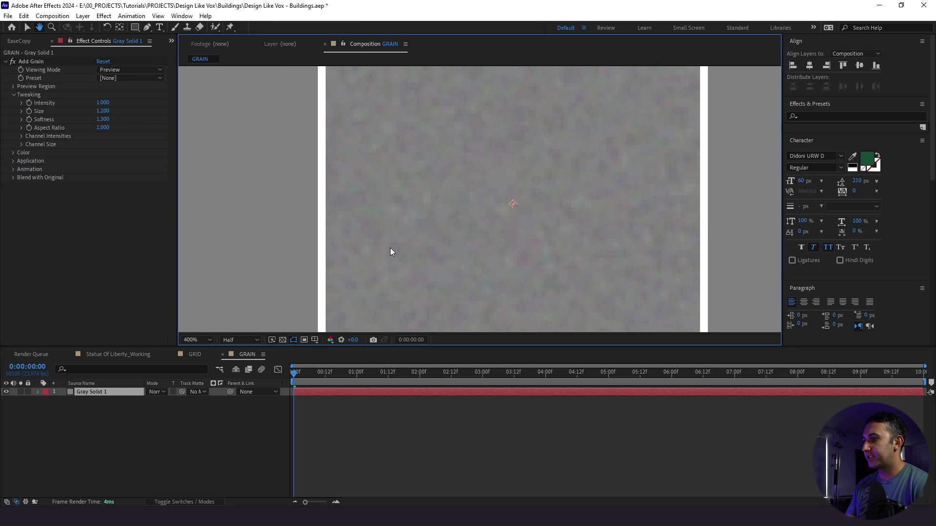
pyautogui.press('v')
pyautogui.click(103, 70)
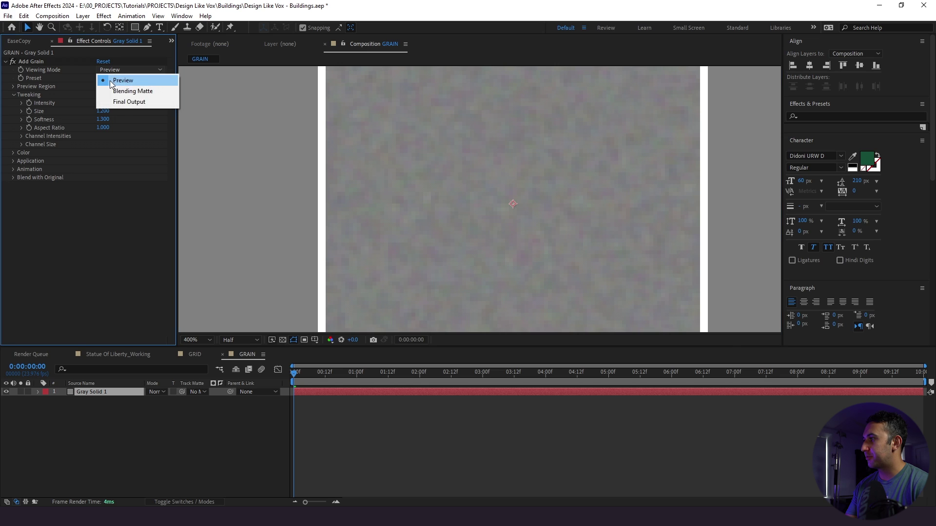
pyautogui.click(122, 101)
pyautogui.scroll(-2, 449, 179)
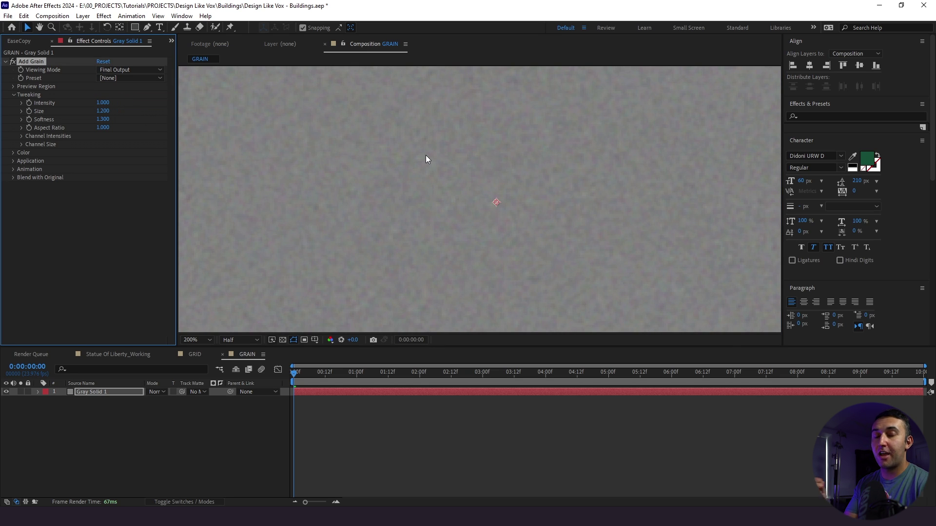
# Apply the Tint effect to the gray solid to remove the colour from the grain.
pyautogui.hotkey('ctrl', 'space')
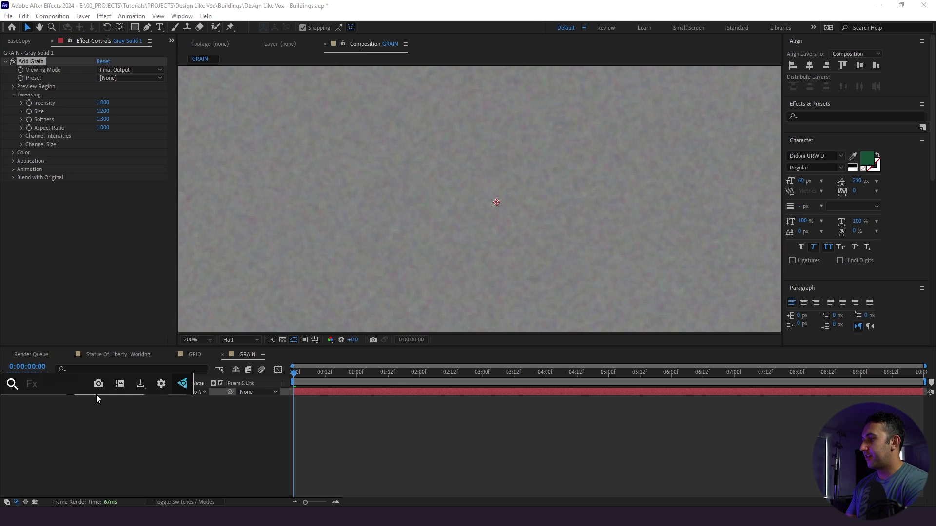
pyautogui.write('tint')
pyautogui.press('Return')
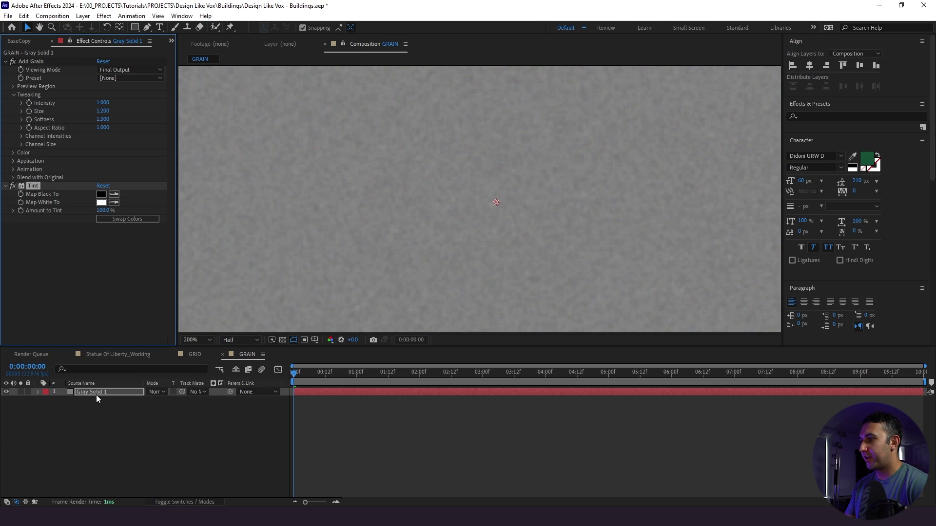
# Set Add Grain's Animation Speed to 0.3 and preview the moving grain with the whole frame in view.
pyautogui.click(13, 169)
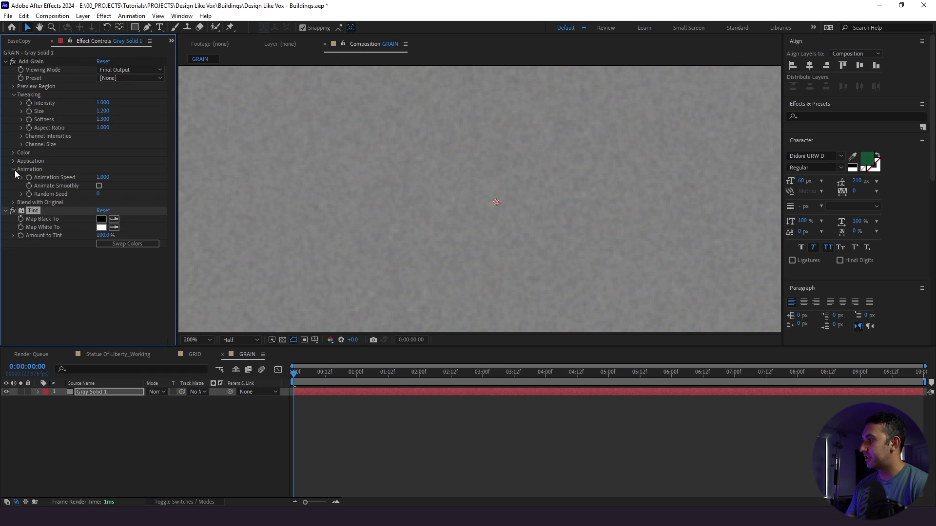
pyautogui.click(102, 177)
pyautogui.write('.3')
pyautogui.press('Return')
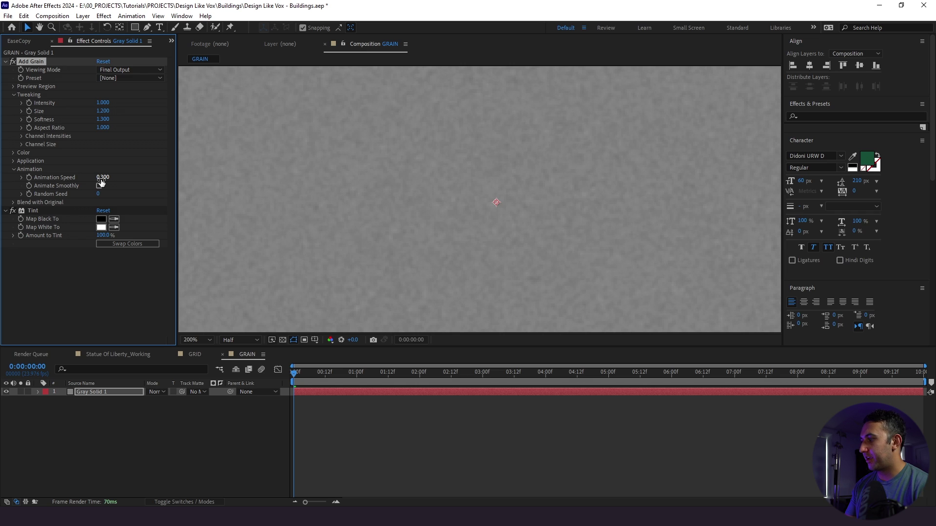
pyautogui.click(194, 339)
pyautogui.click(214, 167)
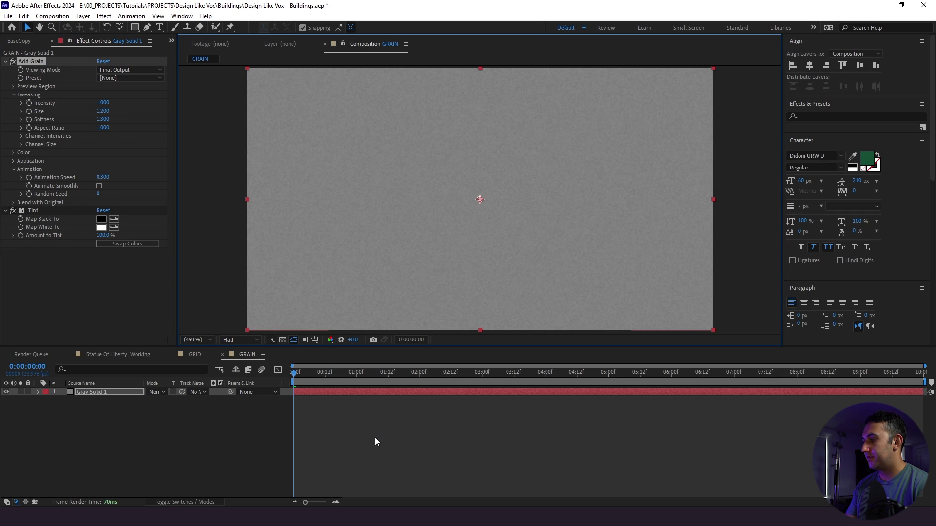
pyautogui.click(376, 437)
pyautogui.press('space')
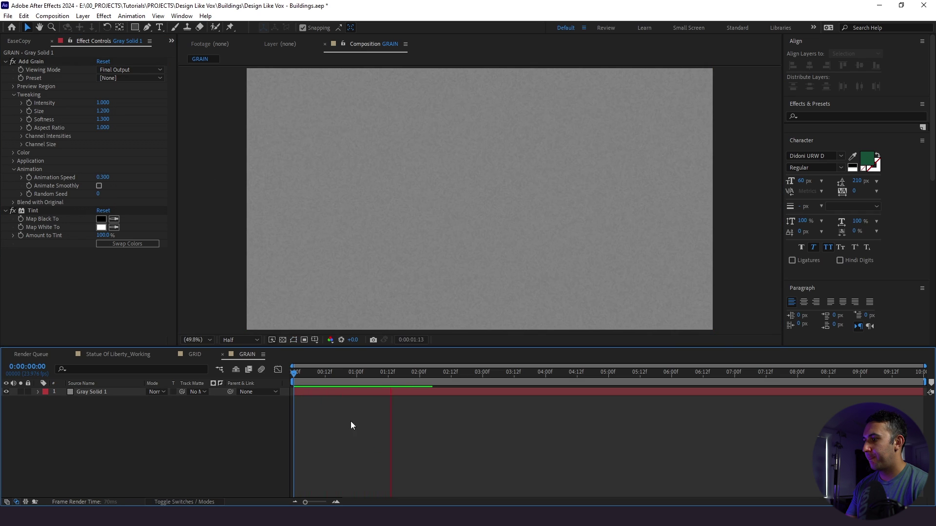
# Set Add Grain's Animation Speed to 0.1 on the gray solid.
pyautogui.click(103, 178)
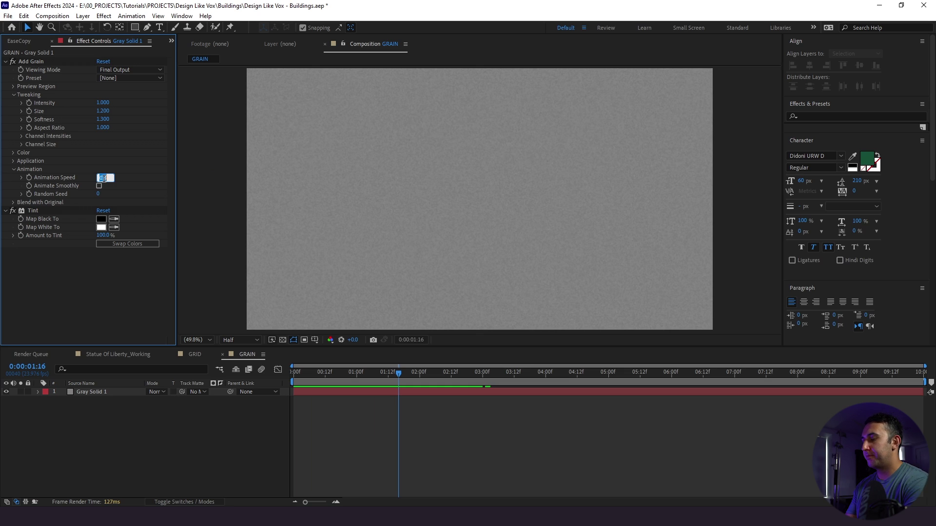
pyautogui.write('0.1')
pyautogui.press('Return')
pyautogui.click(191, 388)
# Place GRAIN as the top layer of Statue Of Liberty_Working and set its blending mode to Overlay.
pyautogui.press('Home')
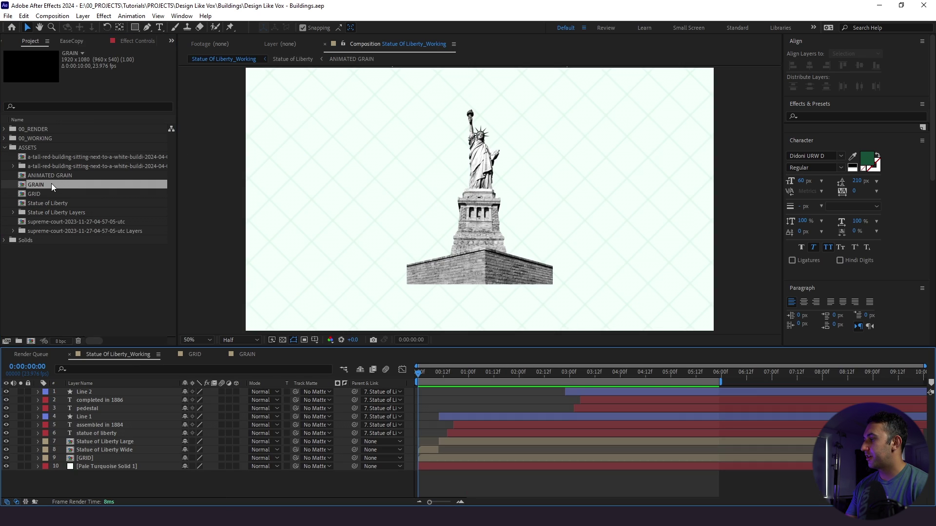
pyautogui.moveTo(51, 184); pyautogui.dragTo(114, 390)
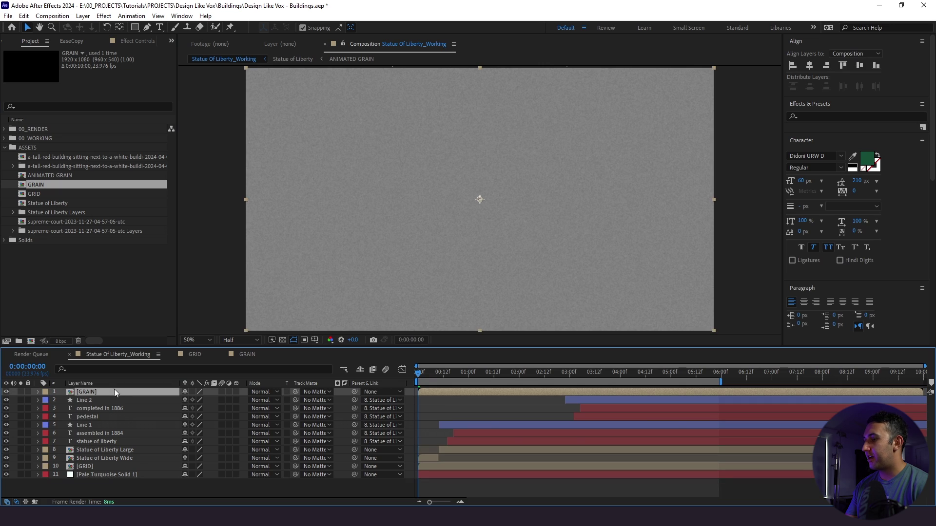
pyautogui.click(256, 395)
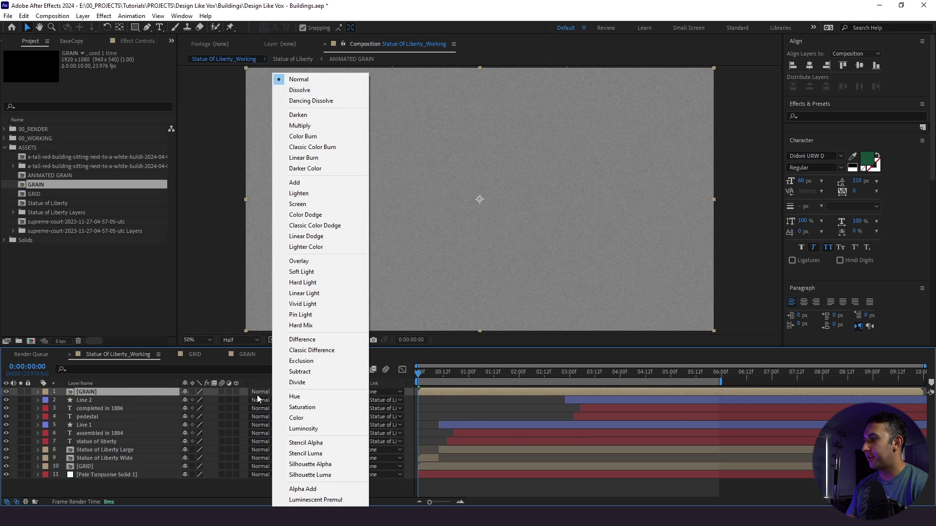
pyautogui.click(319, 260)
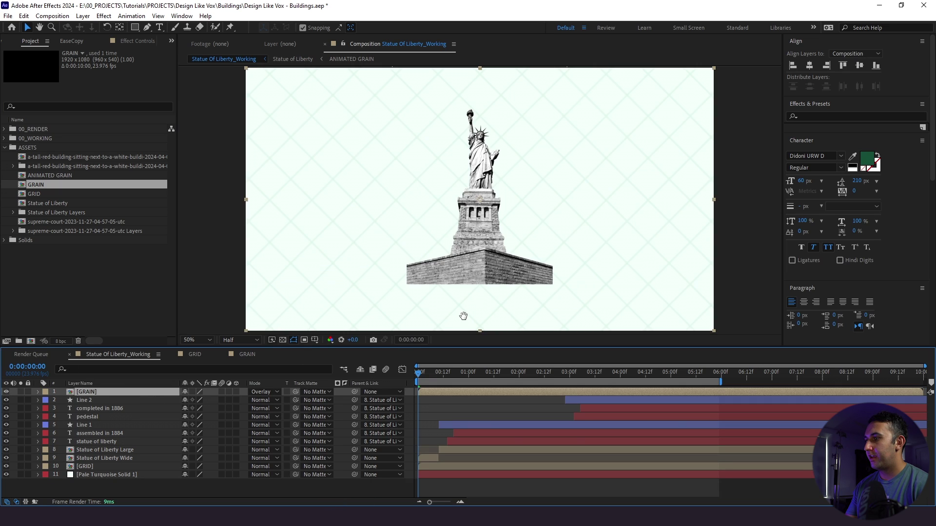
# Preview the Statue Of Liberty_Working animation from the start to check the grain overlay.
pyautogui.press('space')
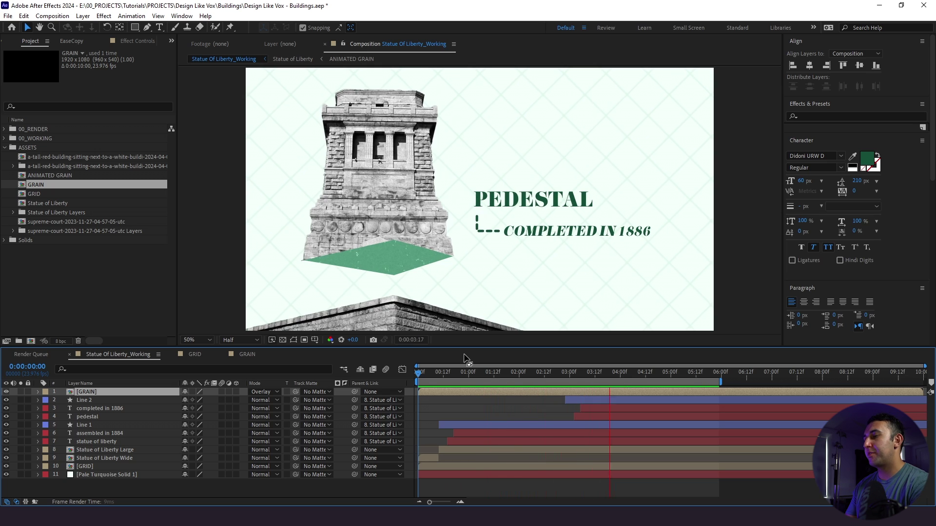
pyautogui.press('space')
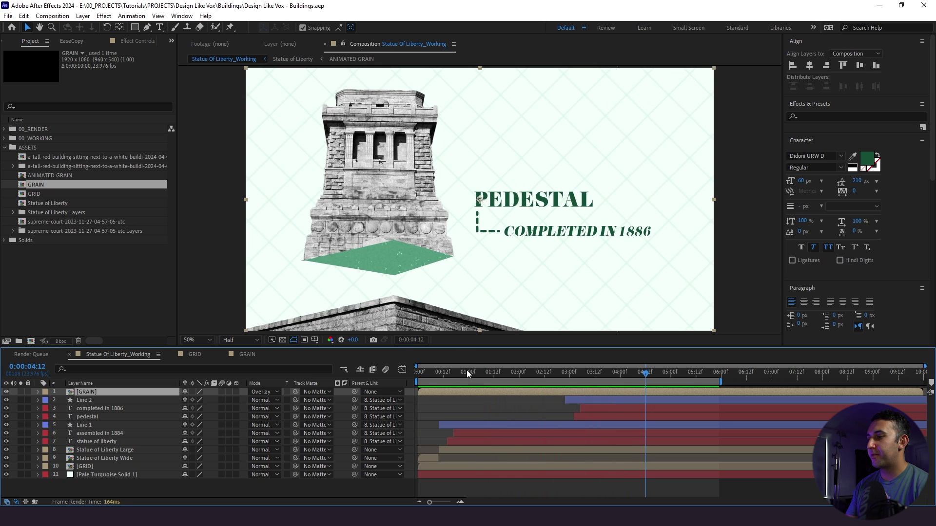
pyautogui.press('Home')
pyautogui.press('space')
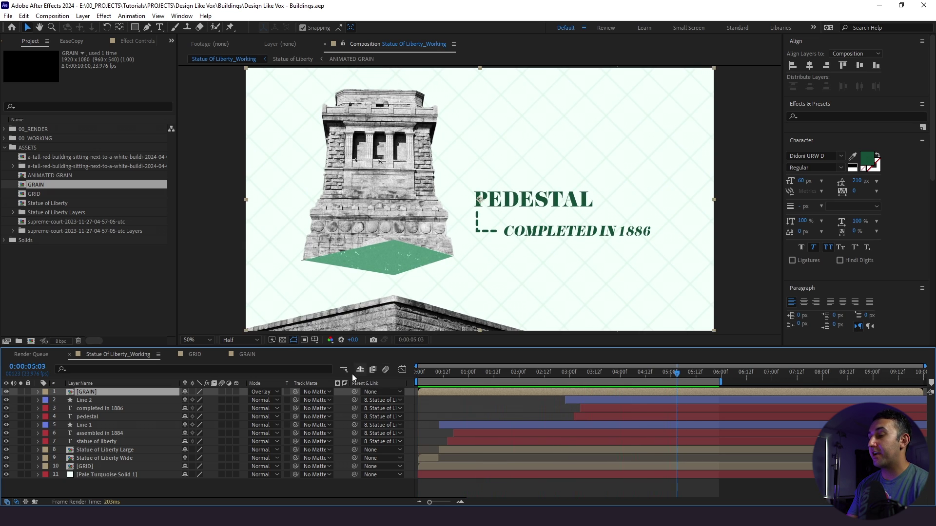
pyautogui.click(425, 374)
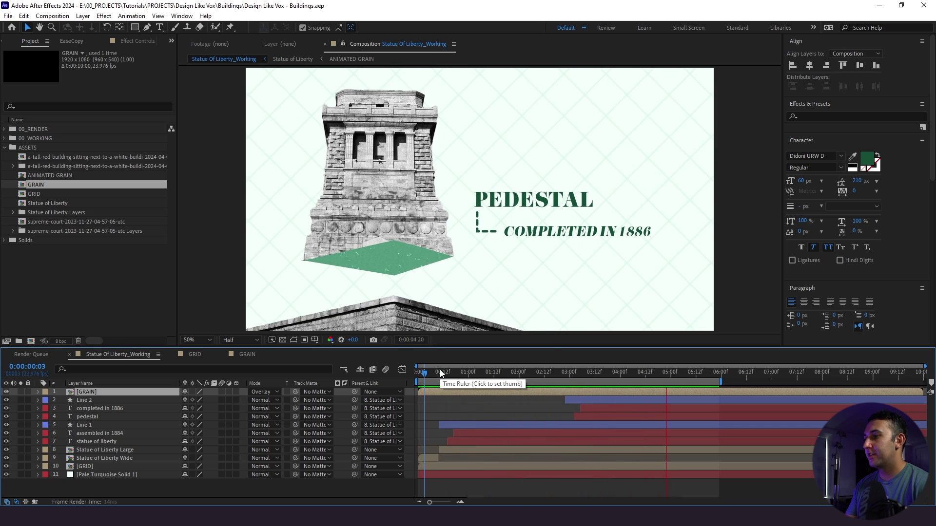
pyautogui.click(440, 372)
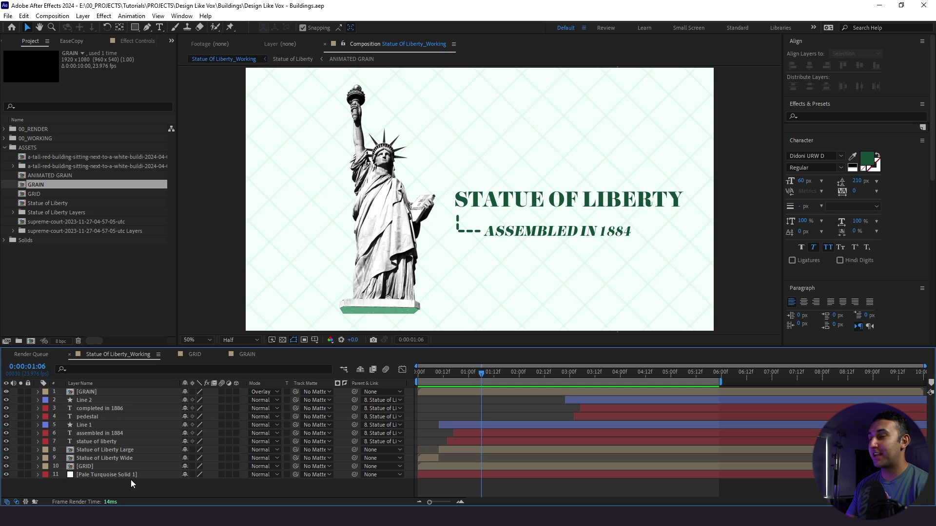
# Create a new adjustment layer at the top of the stack and name it Camera Shake.
pyautogui.click(80, 16)
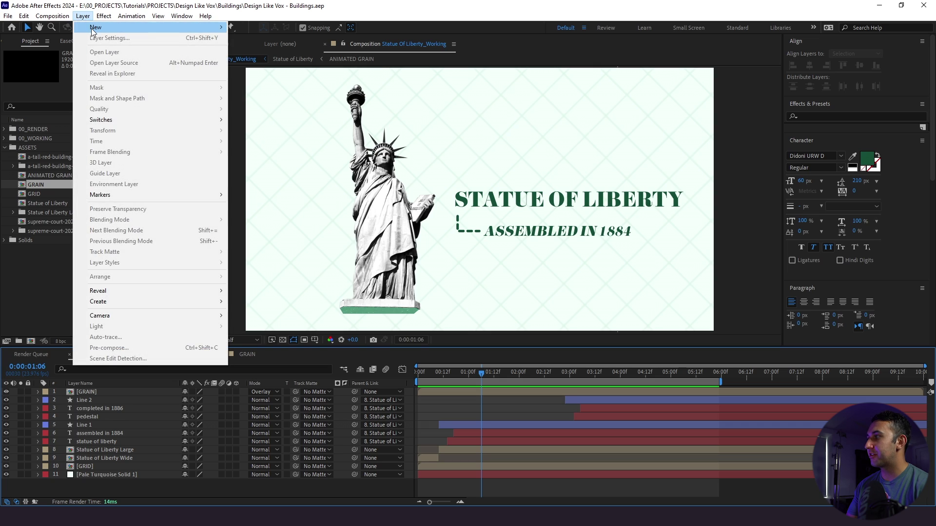
pyautogui.moveTo(146, 27)
pyautogui.click(264, 92)
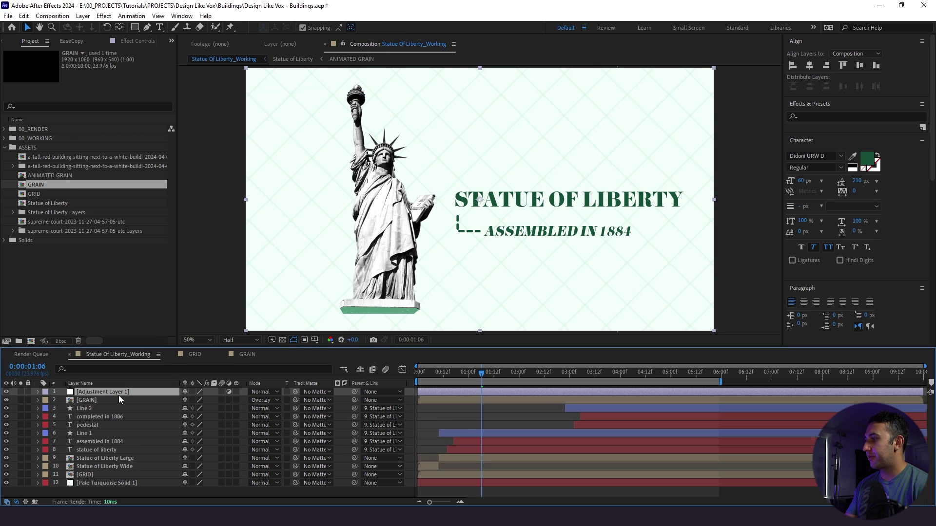
pyautogui.press('Return')
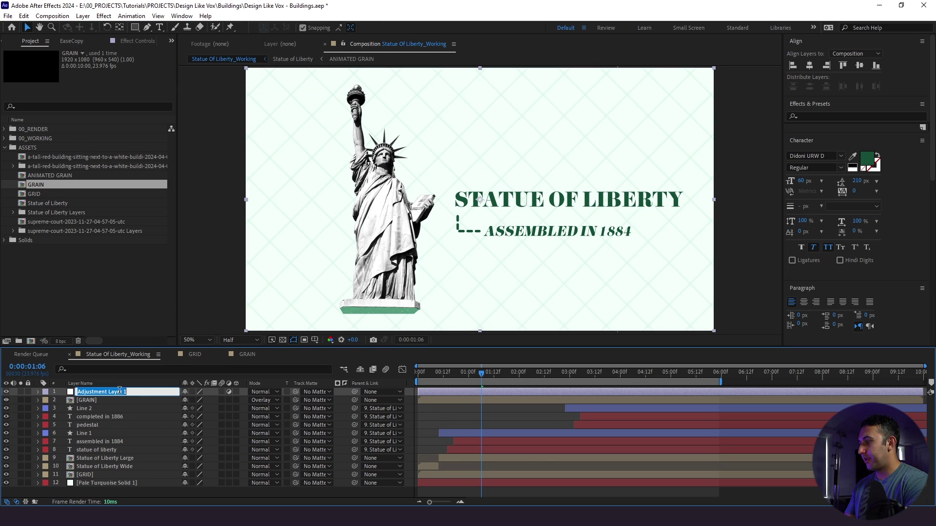
pyautogui.write('Camera Shake')
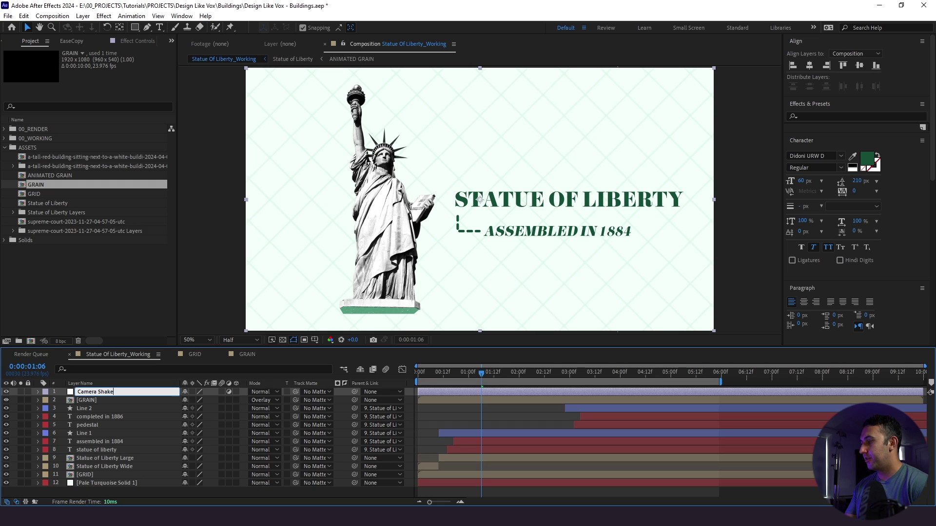
pyautogui.click(132, 444)
# Apply the Transform effect to the Camera Shake adjustment layer.
pyautogui.click(118, 392)
pyautogui.hotkey('ctrl', 'space')
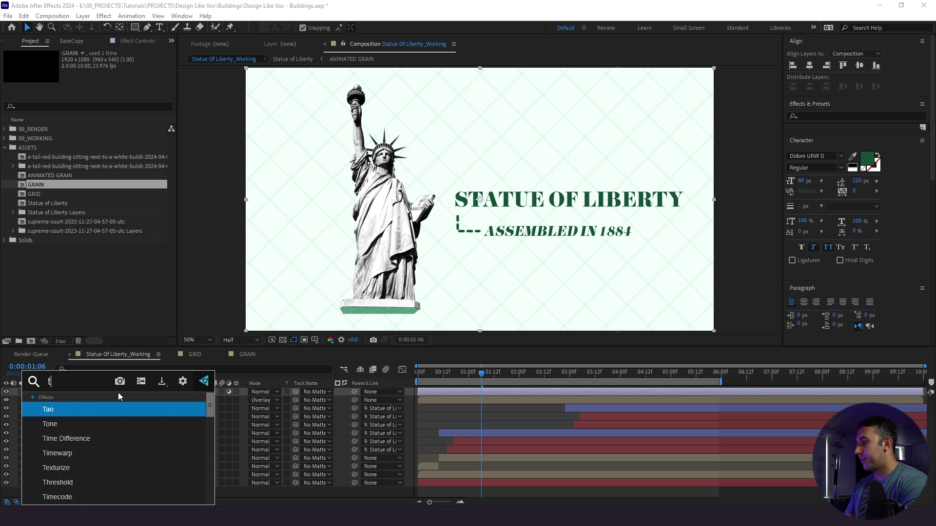
pyautogui.write('transf')
pyautogui.press('Return')
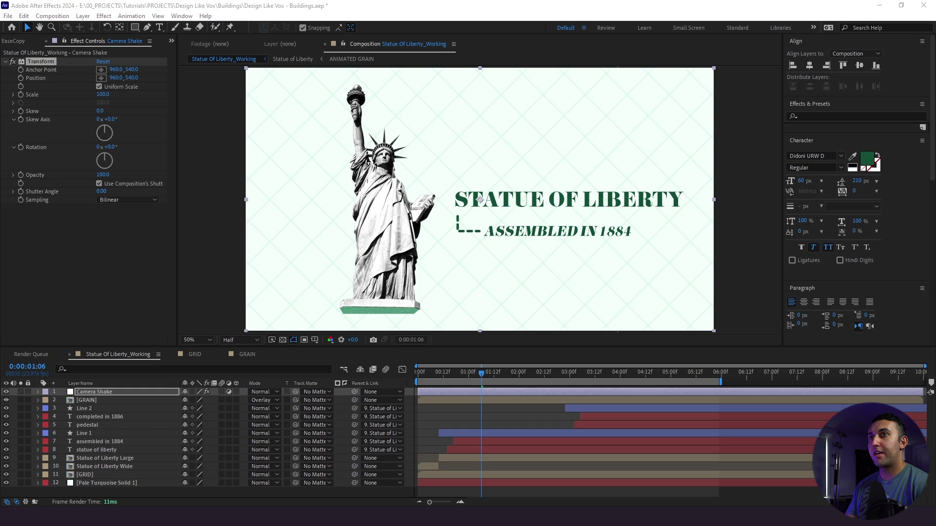
# Add the expression wiggle(.1,.3) to the Transform effect's Position on Camera Shake and preview the motion.
pyautogui.click(53, 204)
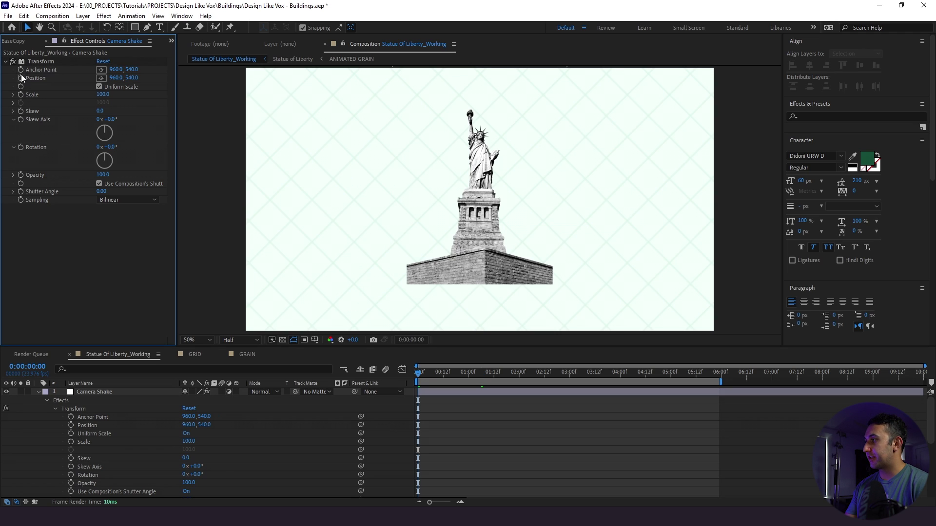
pyautogui.keyDown('alt'); pyautogui.click(21, 75); pyautogui.keyUp('alt')
pyautogui.write('wigg')
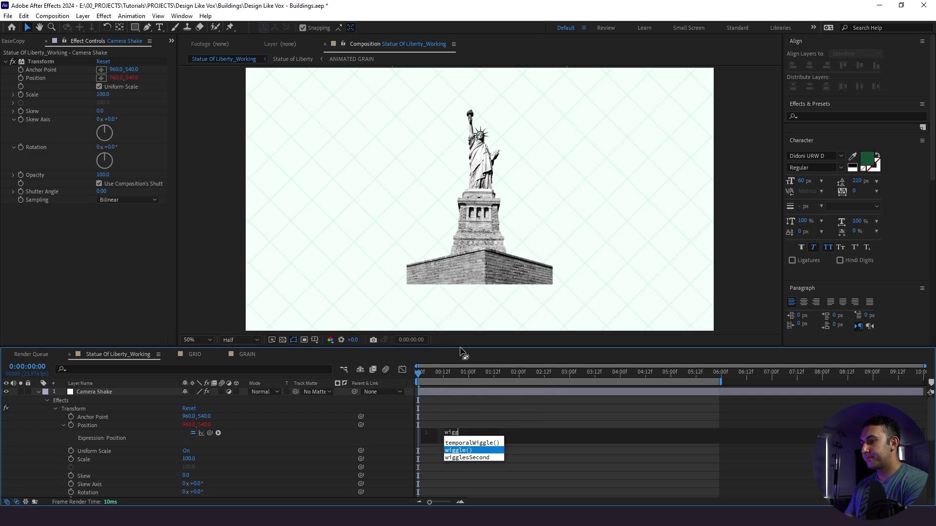
pyautogui.press('Return')
pyautogui.write('.1')
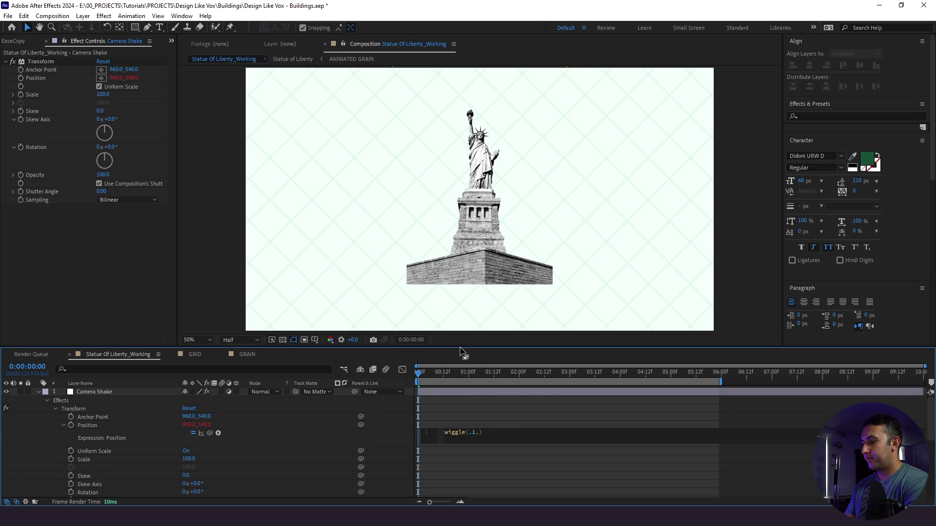
pyautogui.write(',.3')
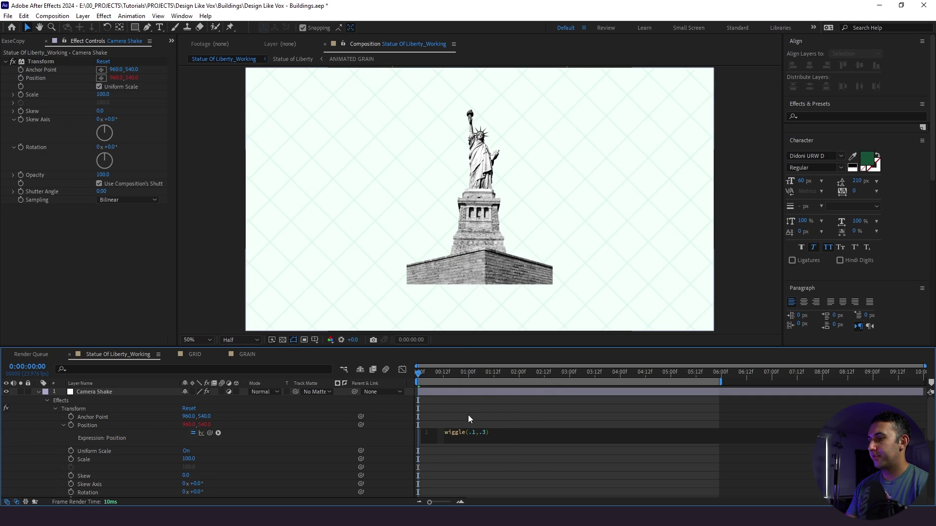
pyautogui.click(473, 407)
pyautogui.press('space')
pyautogui.press('space')
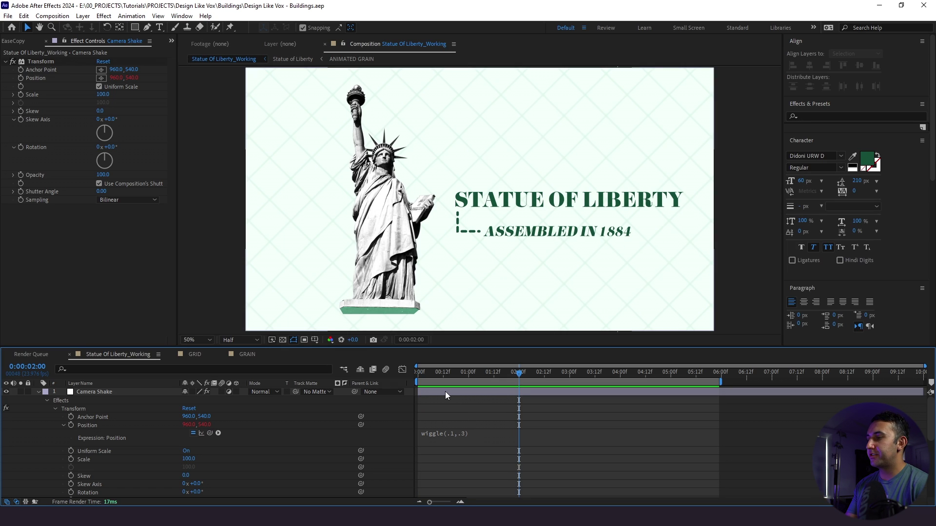
# Collapse the Camera Shake properties, solo the title text layers, and preview them on their own.
pyautogui.click(38, 392)
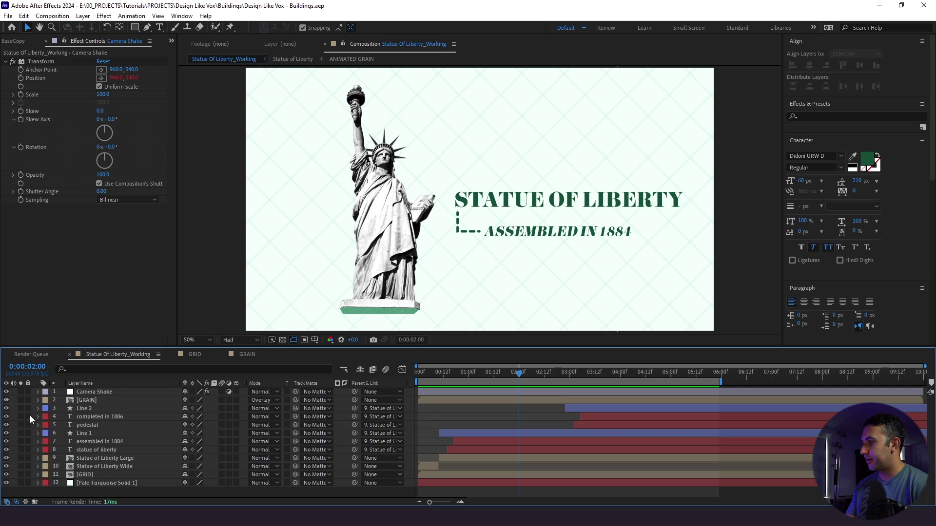
pyautogui.click(21, 425)
pyautogui.click(20, 442)
pyautogui.click(21, 450)
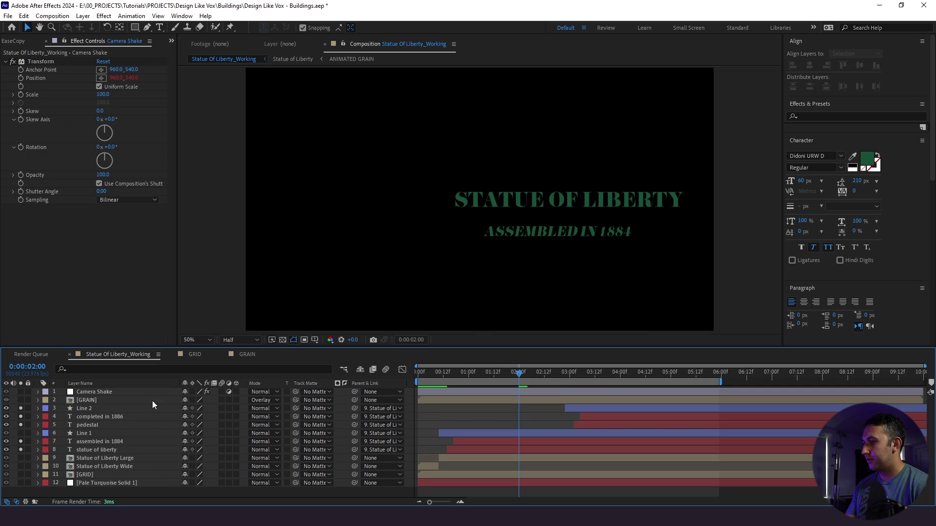
pyautogui.press('space')
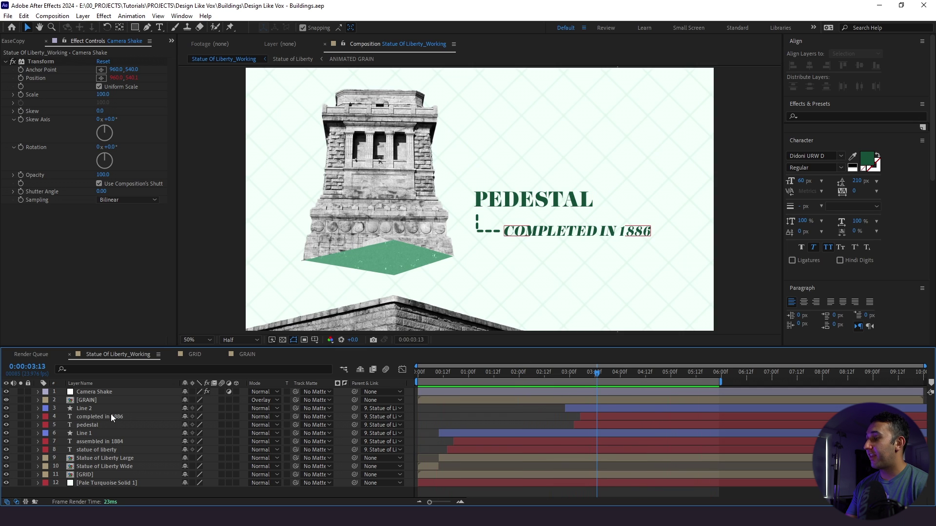
# Enable motion blur on all layers of Statue Of Liberty_Working.
pyautogui.click(115, 415)
pyautogui.hotkey('ctrl', 'a')
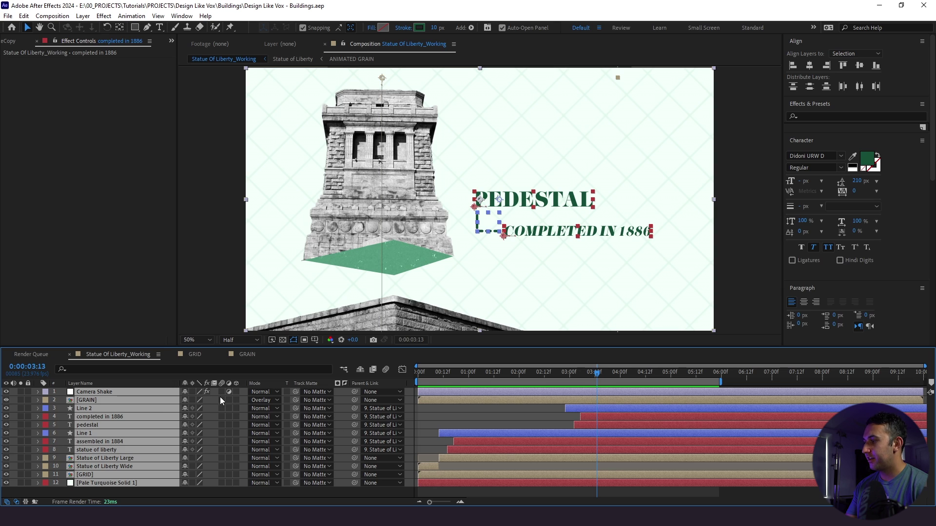
pyautogui.moveTo(222, 392); pyautogui.dragTo(221, 403)
# Open the nested Statue of Liberty composition and enable motion blur on all its layers.
pyautogui.doubleClick(472, 458)
pyautogui.hotkey('ctrl', 'a')
pyautogui.click(187, 392)
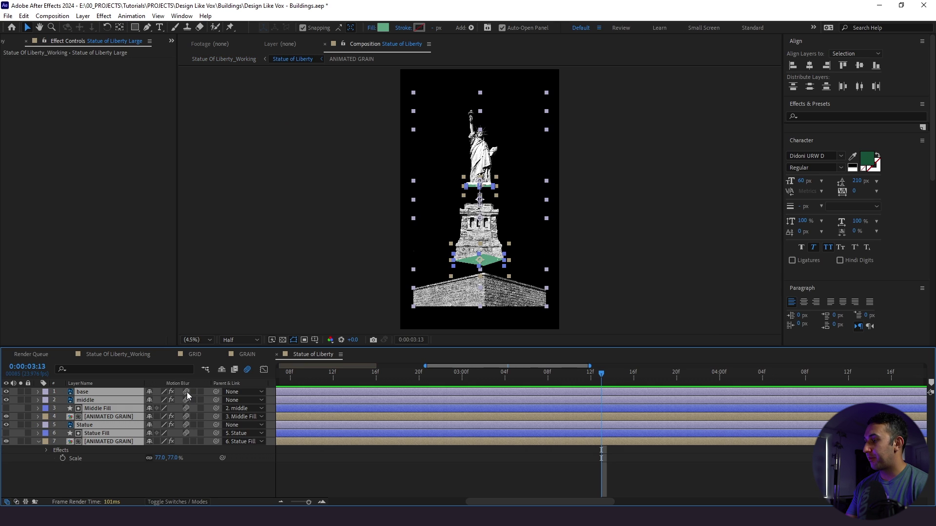